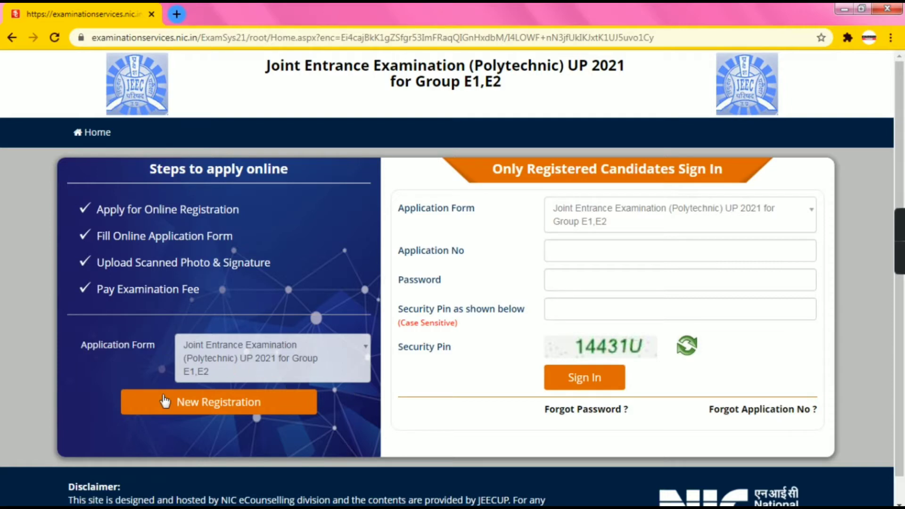
# Begin a New Registration and dismiss the Google Translate offer
pyautogui.click(197, 406)
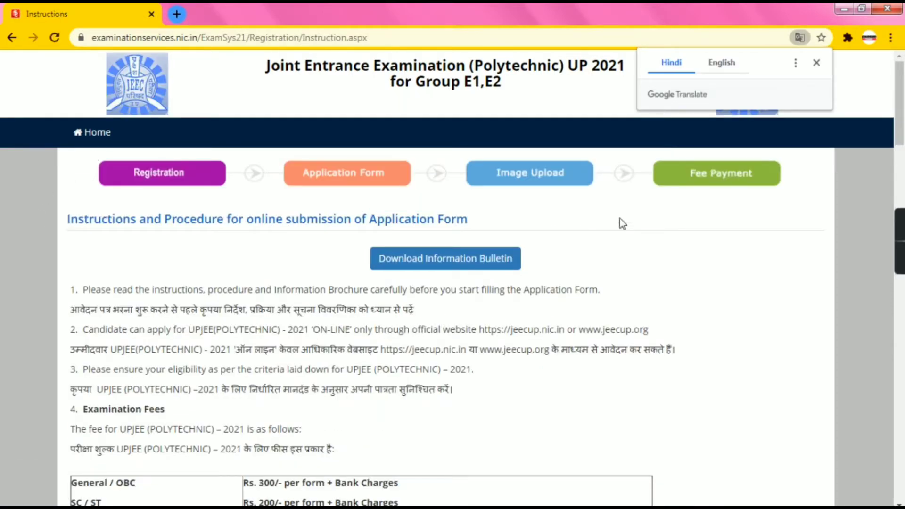
pyautogui.click(817, 63)
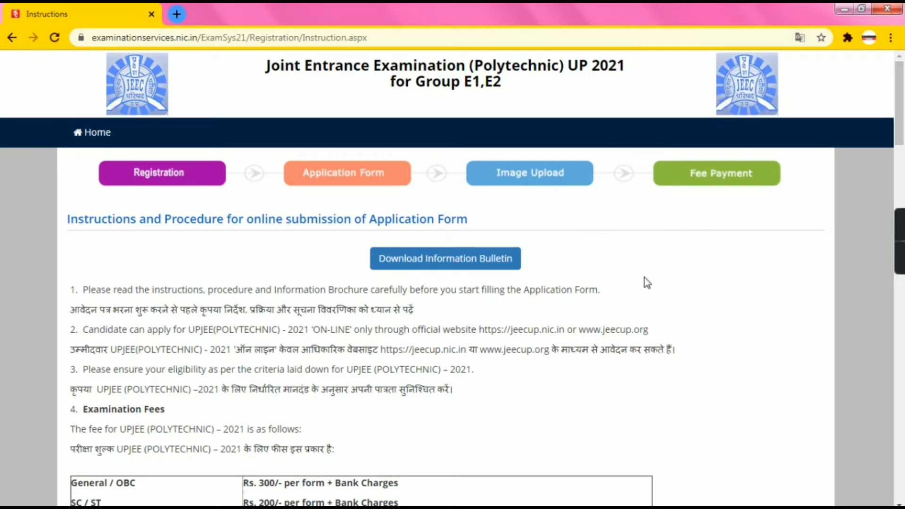
pyautogui.scroll(-4, 551, 362)
pyautogui.scroll(-3, 372, 367)
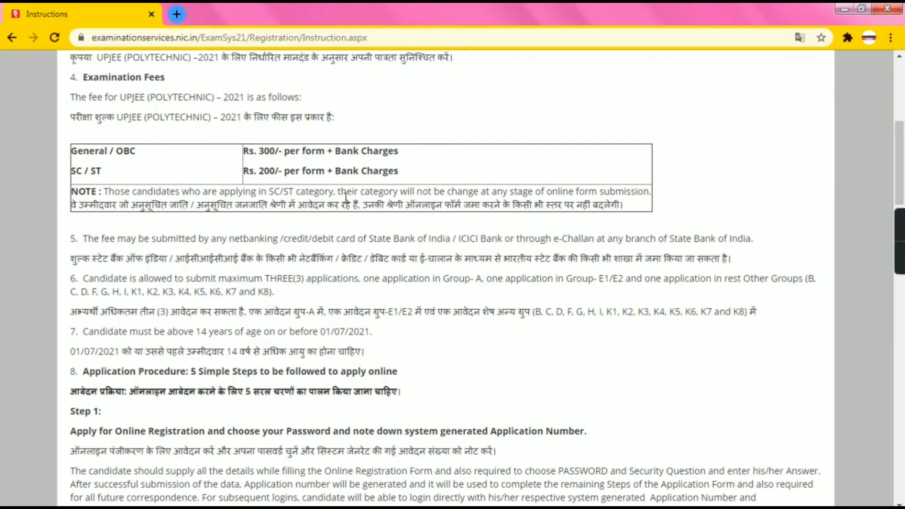
# Read through the instructions and fee rules, then accept the declaration checkbox
pyautogui.scroll(6, 210, 220)
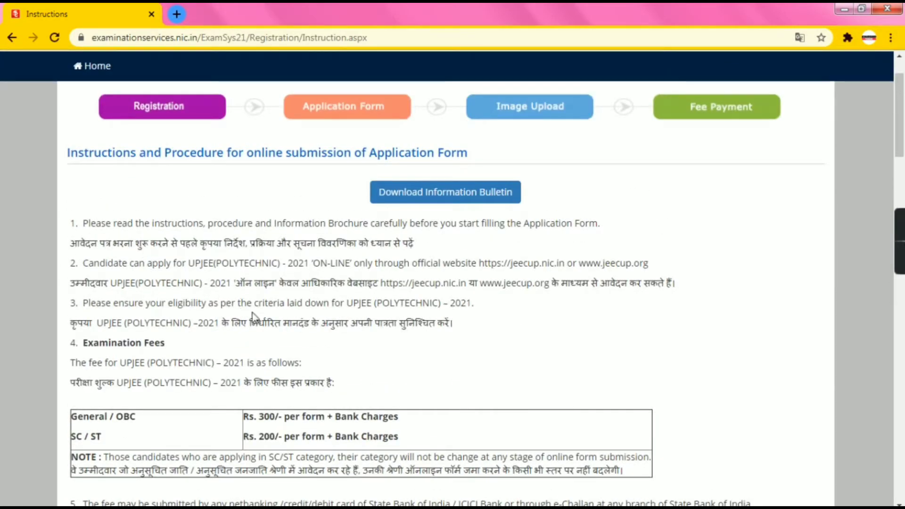
pyautogui.scroll(-2, 253, 315)
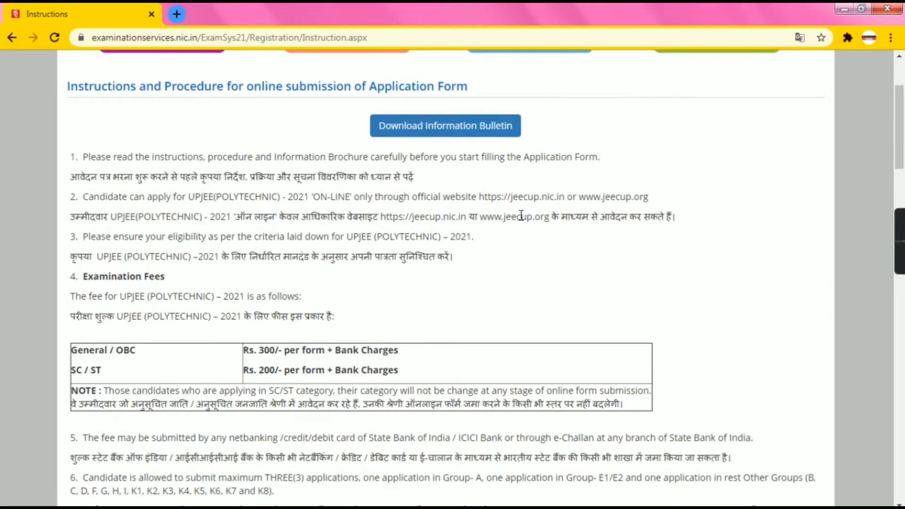
pyautogui.scroll(-5, 488, 245)
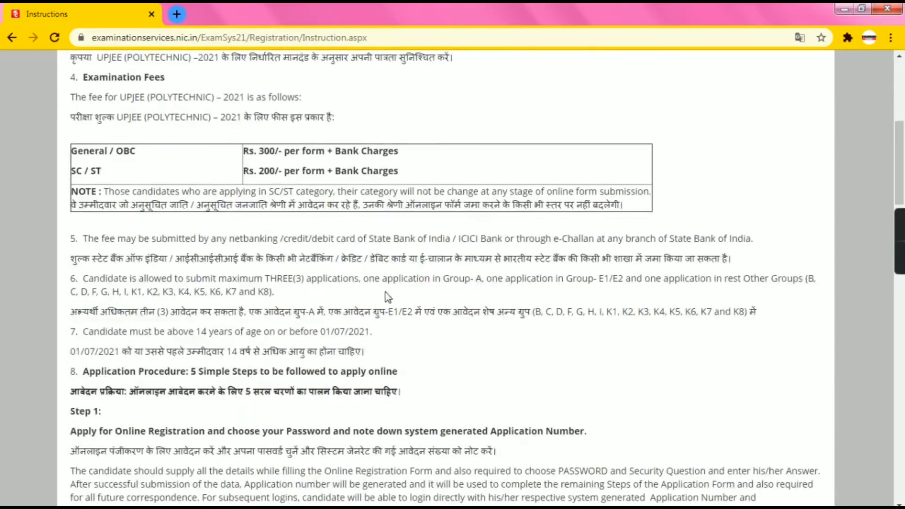
pyautogui.scroll(-3, 387, 296)
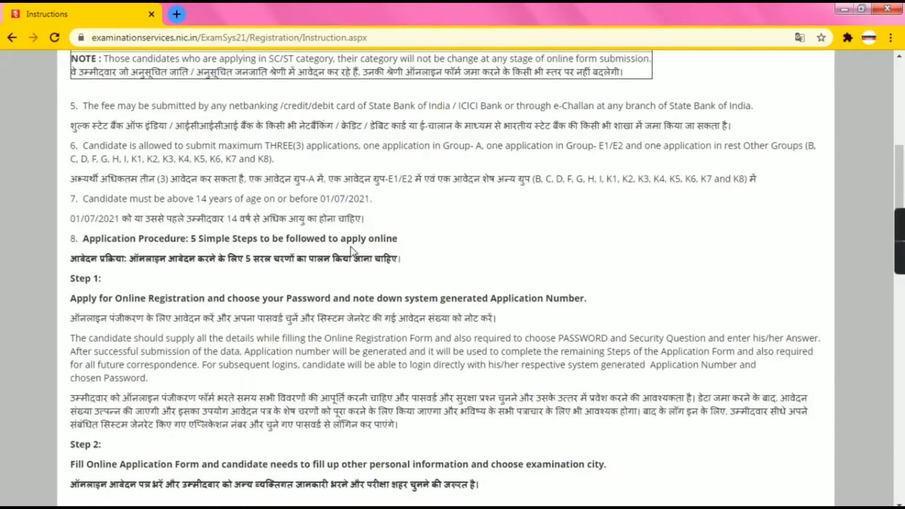
pyautogui.scroll(-5, 345, 265)
pyautogui.scroll(-8, 345, 265)
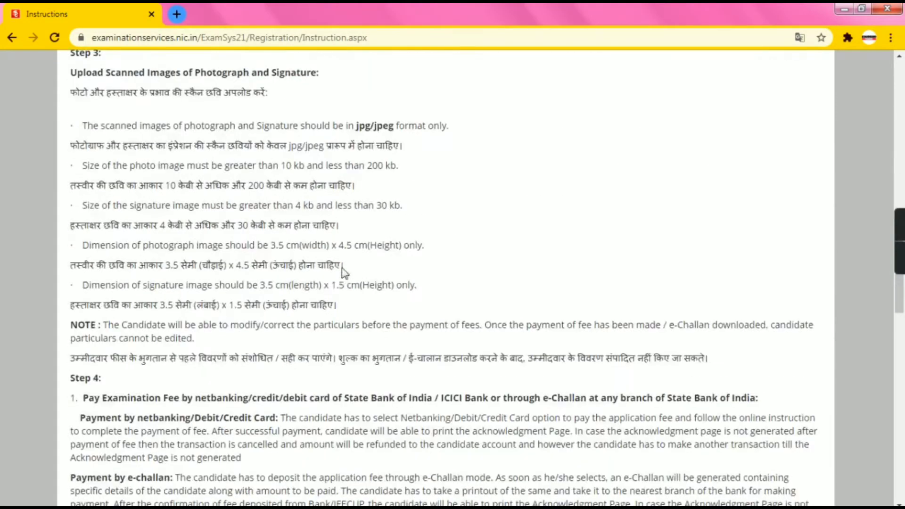
pyautogui.scroll(-7, 344, 266)
pyautogui.scroll(-20, 344, 266)
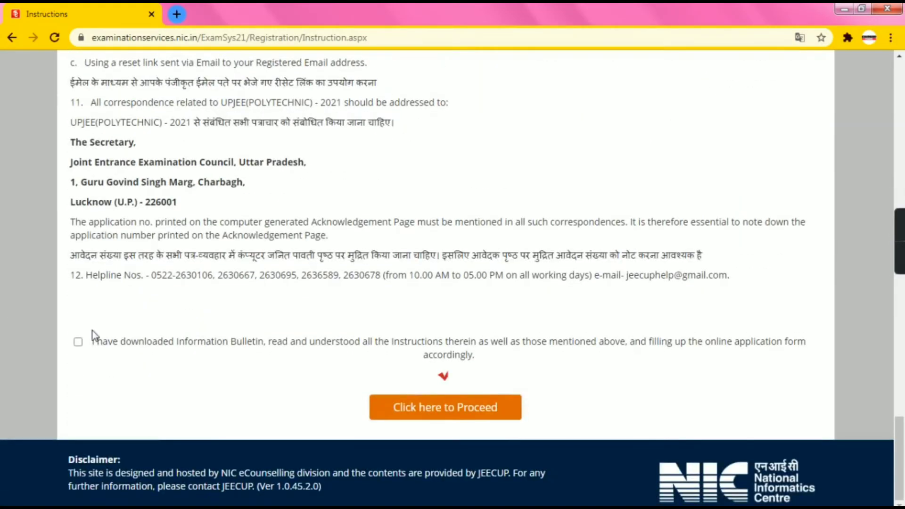
pyautogui.click(78, 341)
# Proceed to the registration form and enter the candidate's, father's and mother's full names
pyautogui.click(426, 421)
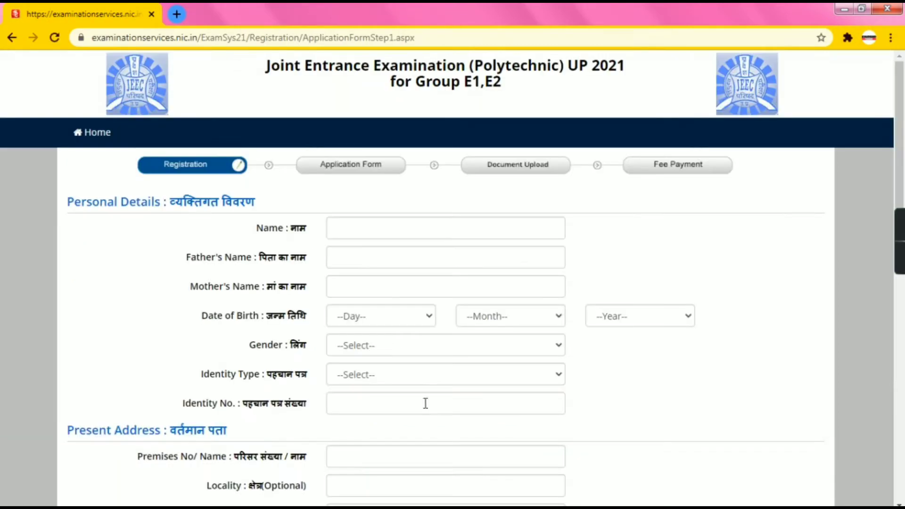
pyautogui.click(387, 226)
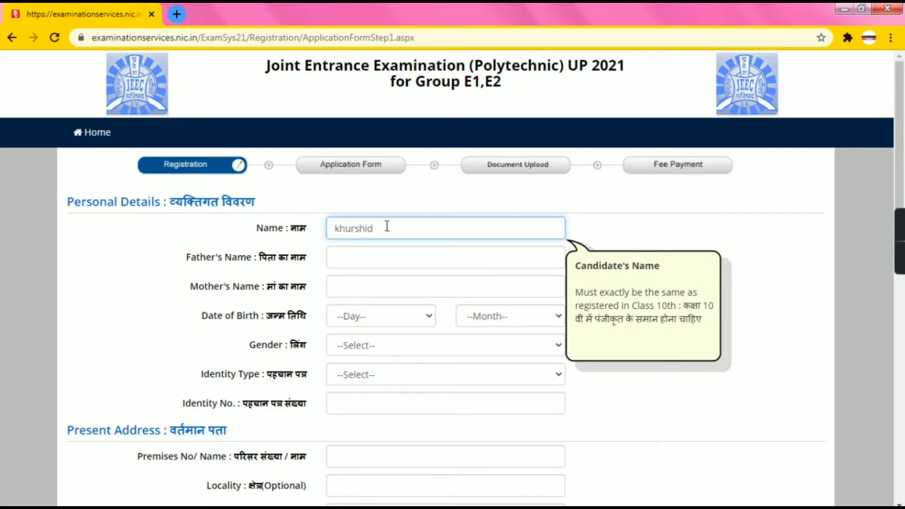
pyautogui.click(380, 265)
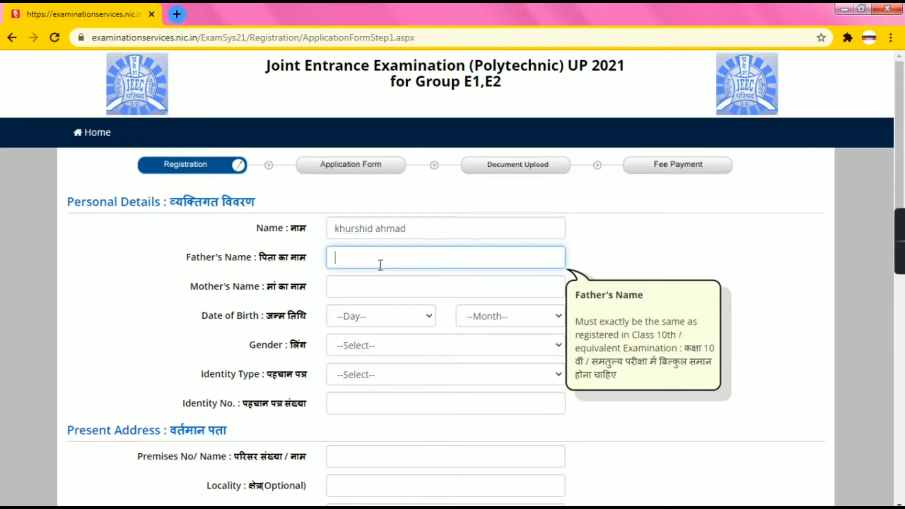
pyautogui.click(384, 286)
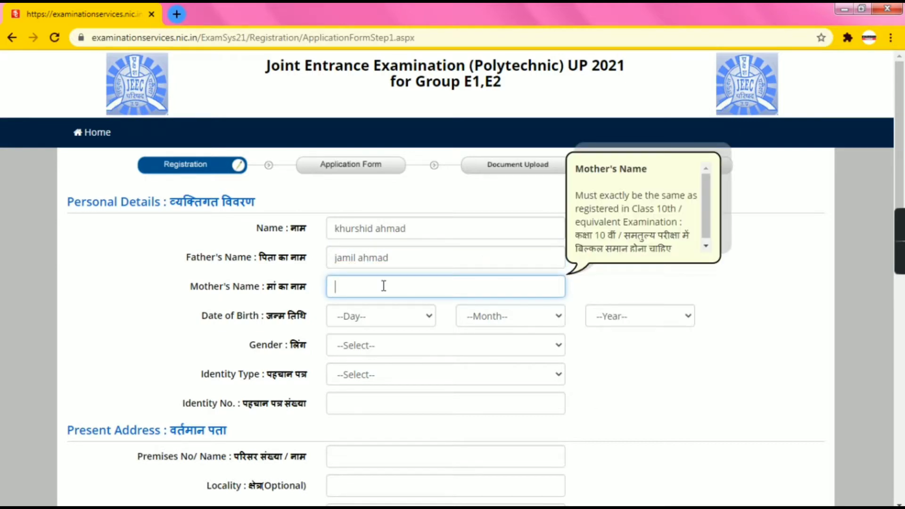
# Set the date of birth to 10 July (07) 1996
pyautogui.click(399, 327)
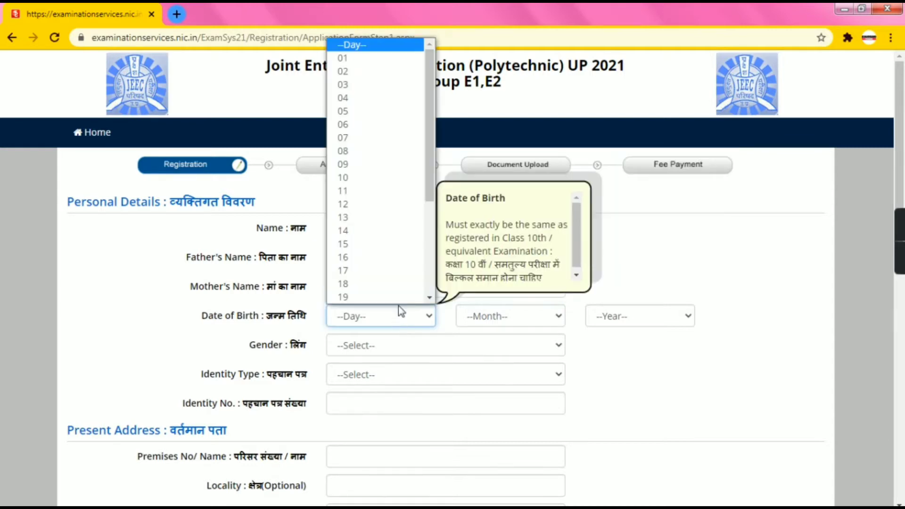
pyautogui.click(356, 178)
pyautogui.click(508, 313)
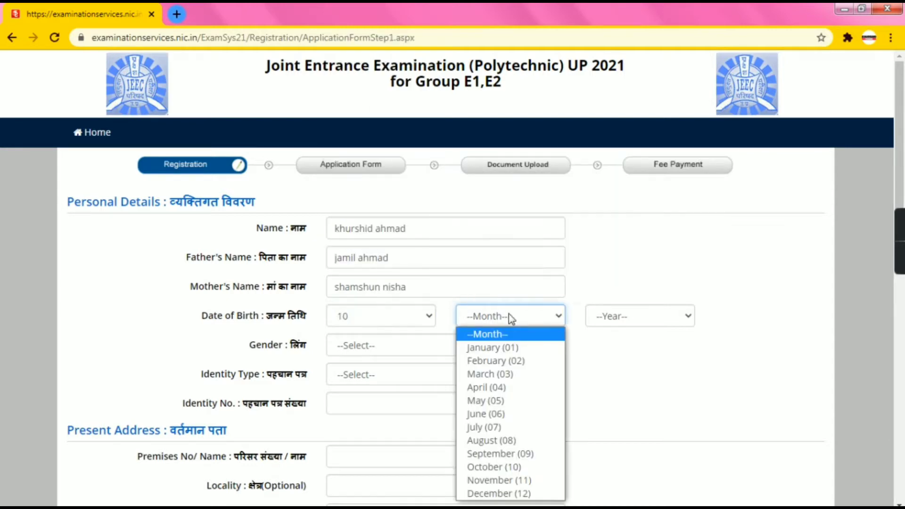
pyautogui.click(499, 427)
pyautogui.click(653, 321)
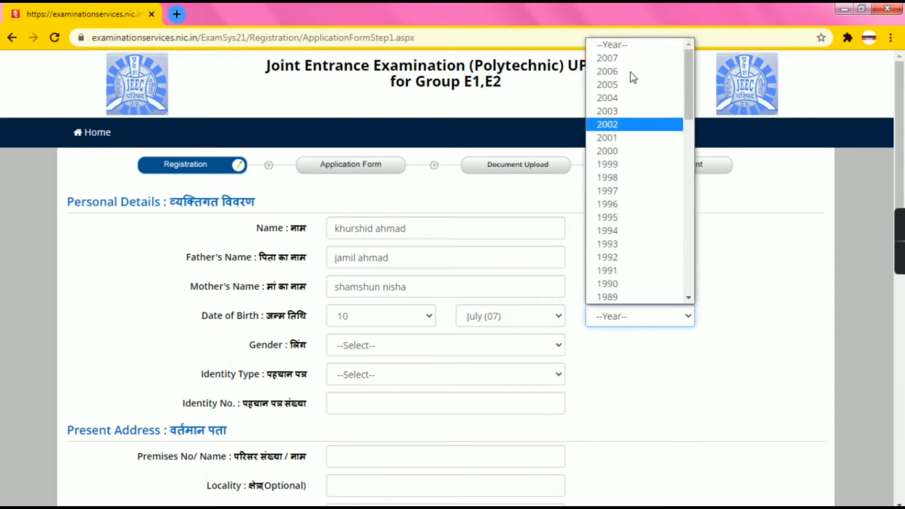
pyautogui.click(613, 206)
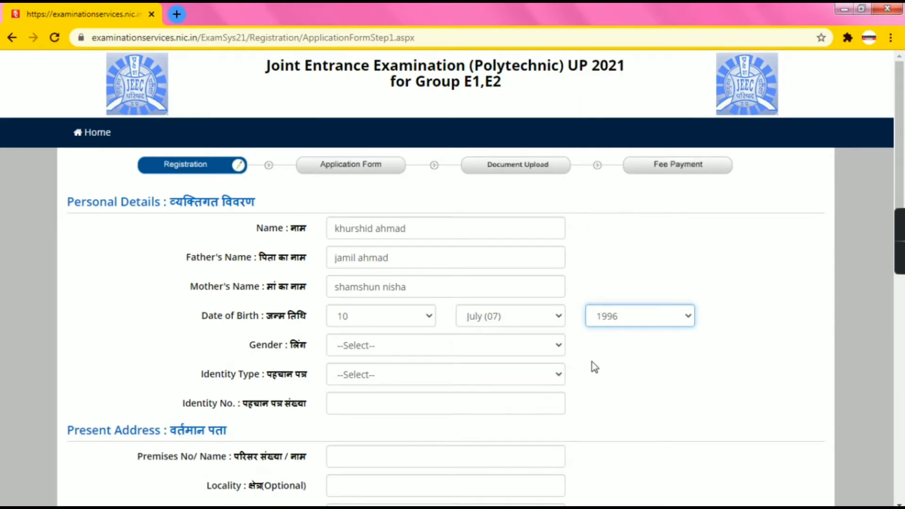
pyautogui.scroll(-3, 593, 365)
pyautogui.click(404, 218)
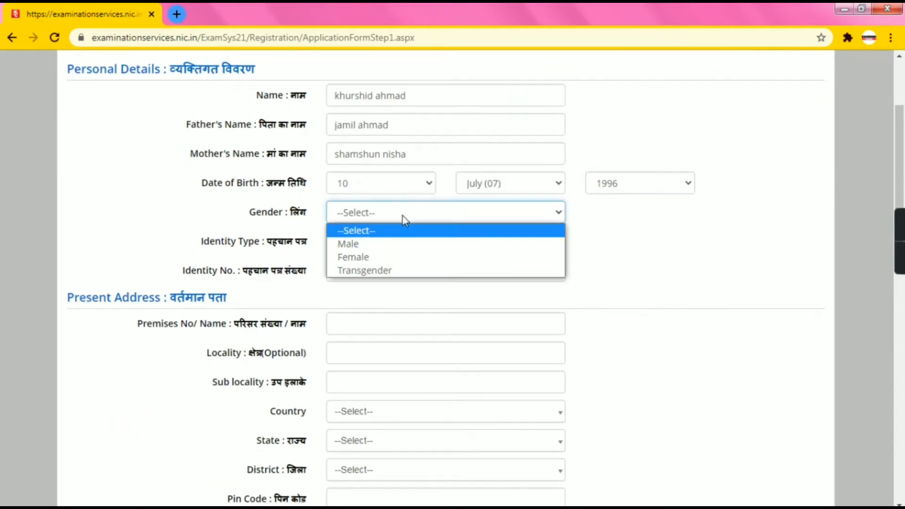
# Choose Male gender, identity type 'Any Other Valid Govt Identity with photograph', and enter the ID number
pyautogui.click(385, 244)
pyautogui.click(377, 241)
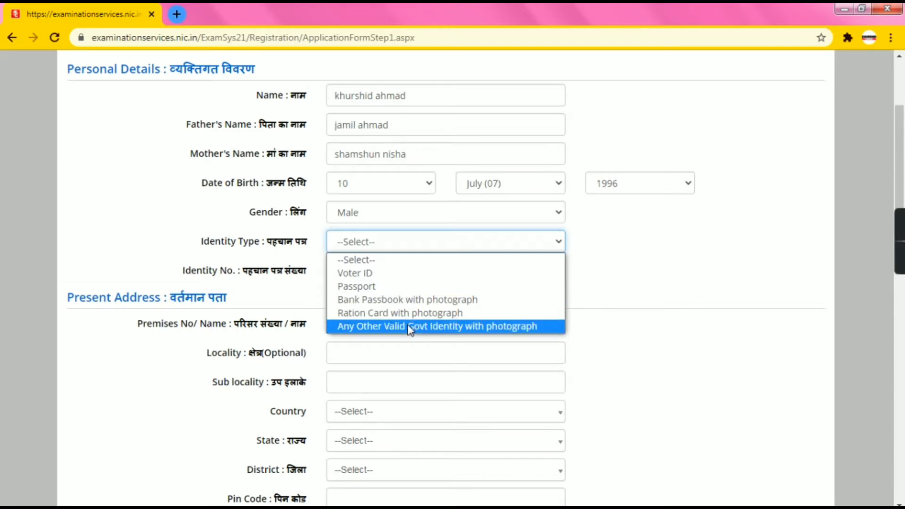
pyautogui.click(410, 326)
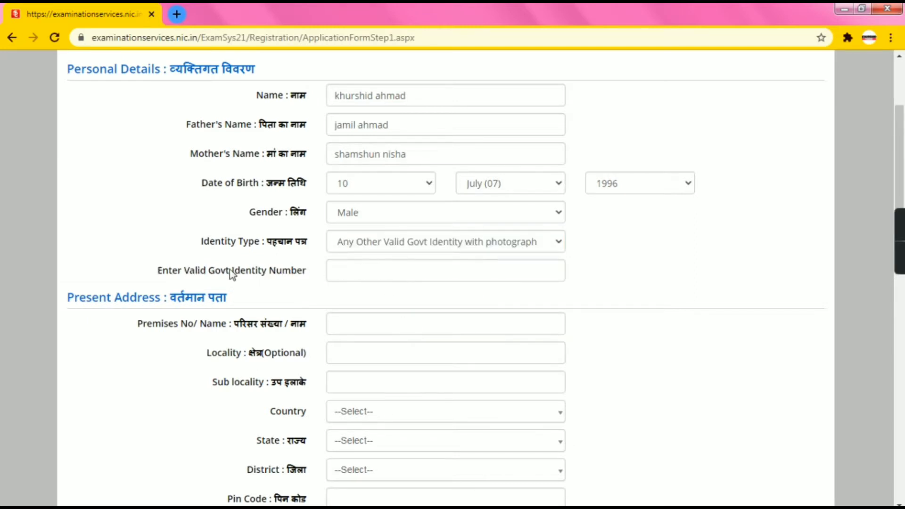
pyautogui.click(360, 273)
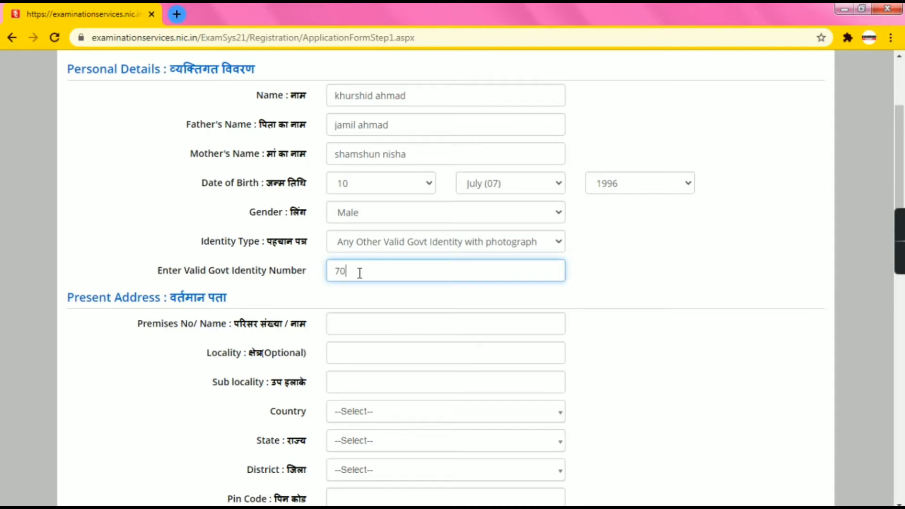
pyautogui.scroll(-3, 360, 324)
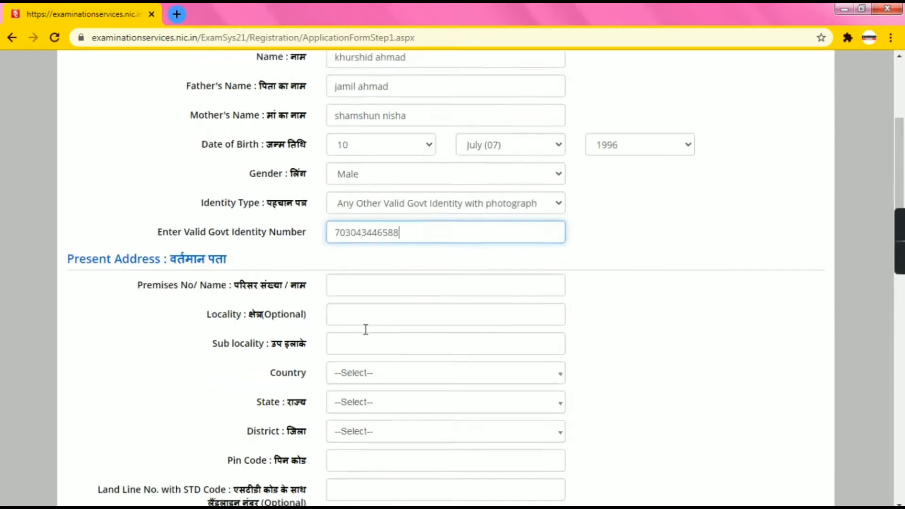
# Enter the present address house number, locality and sub-locality, correcting a locality typo
pyautogui.click(382, 191)
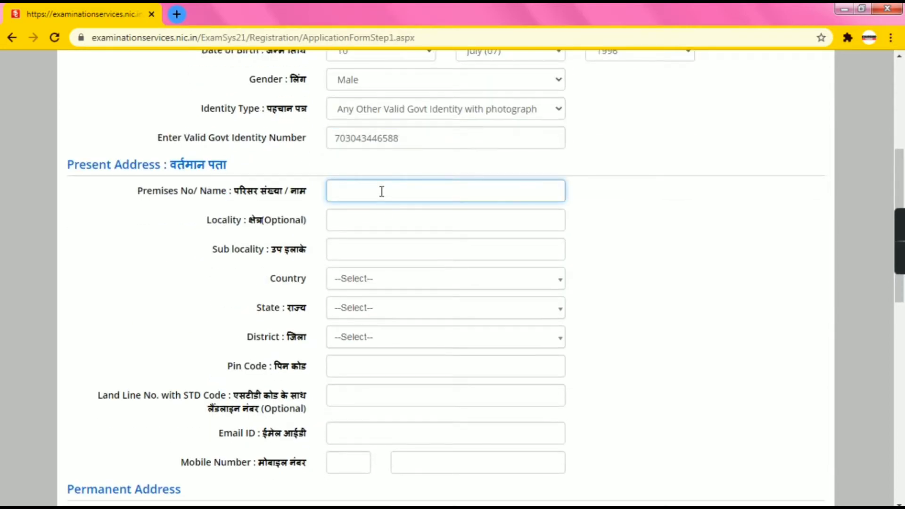
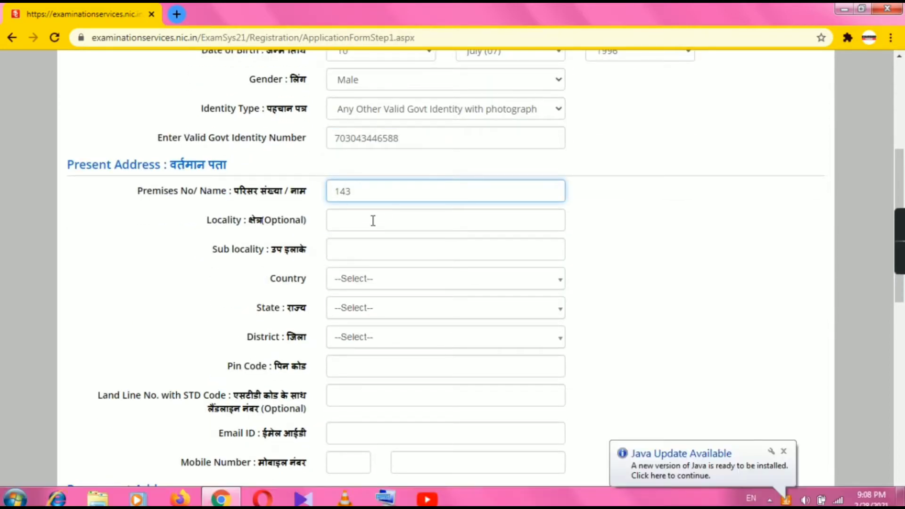
pyautogui.click(373, 221)
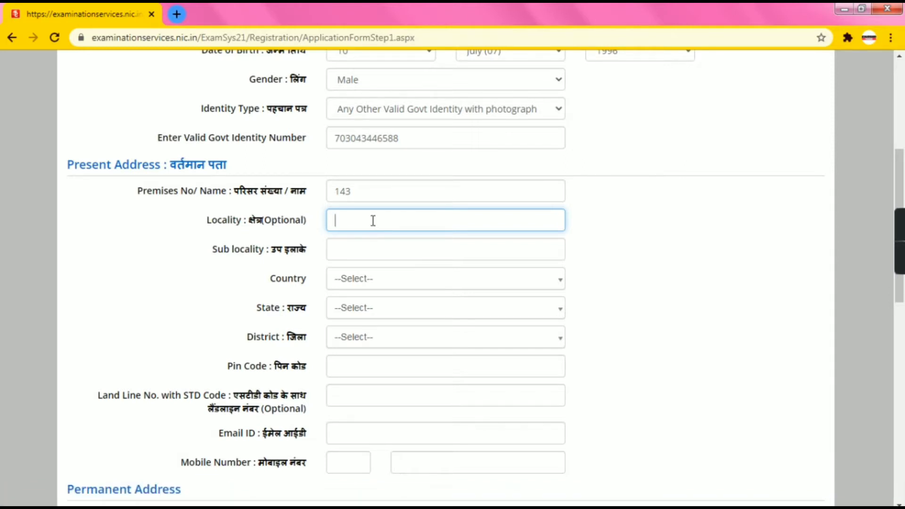
pyautogui.write('post')
pyautogui.press('BackSpace')
pyautogui.press('BackSpace')
pyautogui.press('BackSpace')
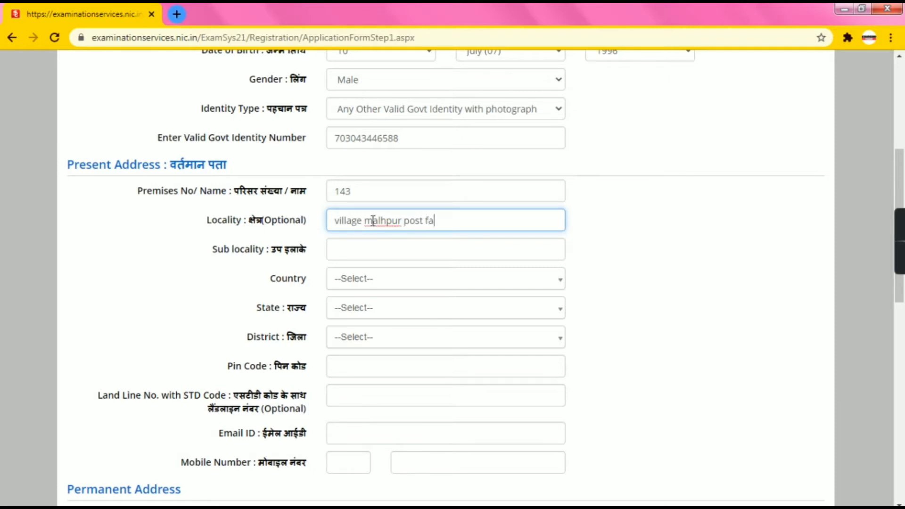
pyautogui.click(427, 245)
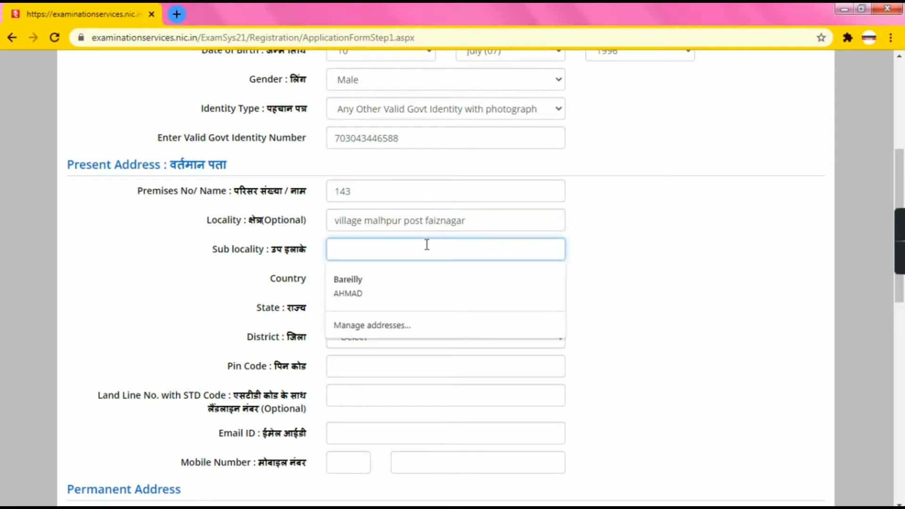
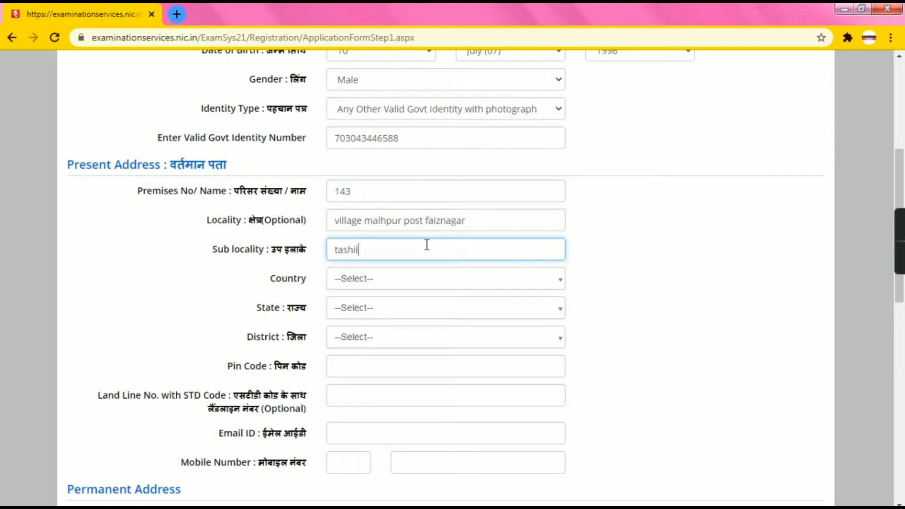
# Set country India, state UTTAR PRADESH, district BAREILLY, and enter the address pin code
pyautogui.click(415, 285)
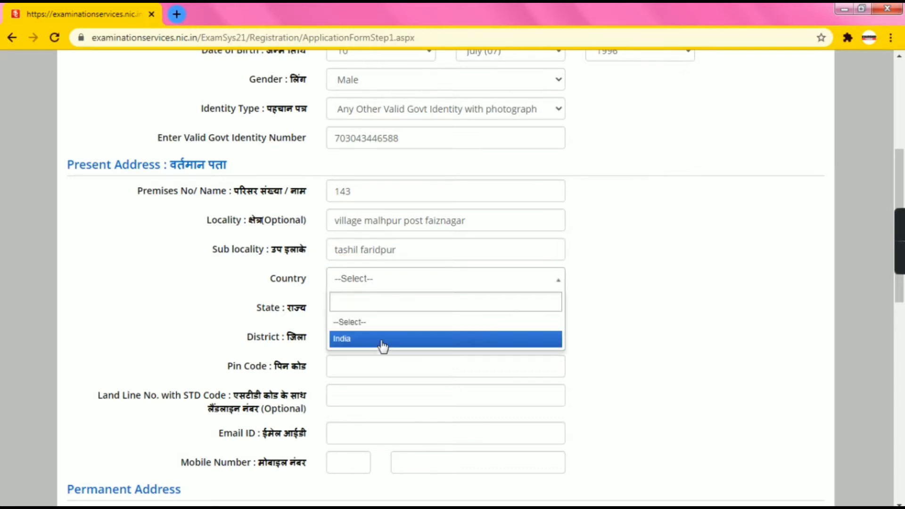
pyautogui.click(380, 341)
pyautogui.click(369, 319)
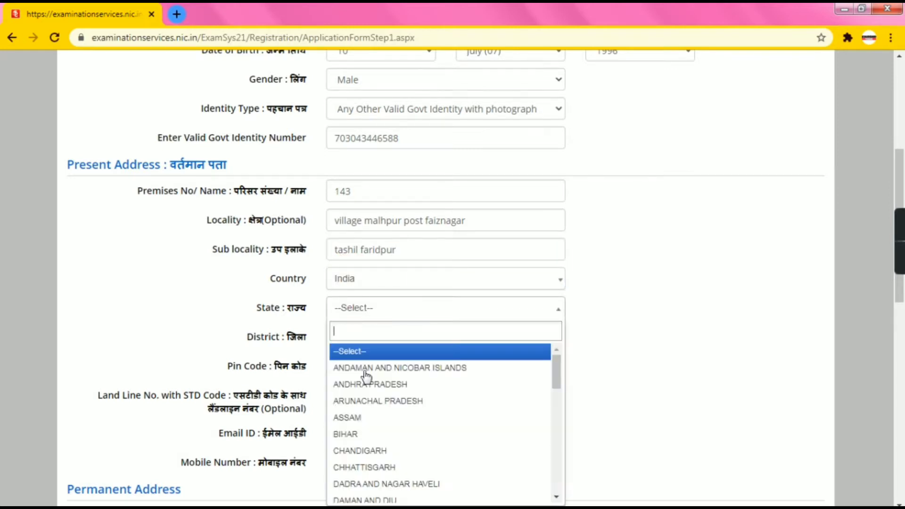
pyautogui.scroll(-5, 369, 432)
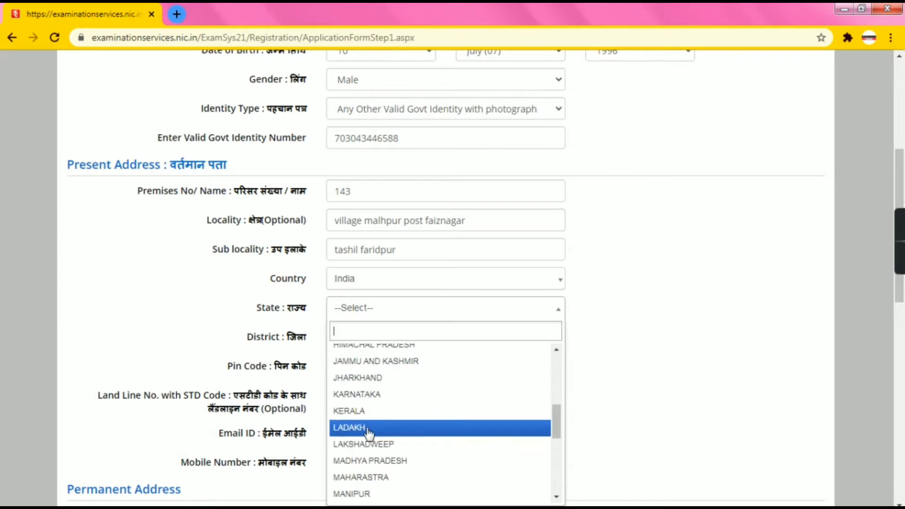
pyautogui.write('u')
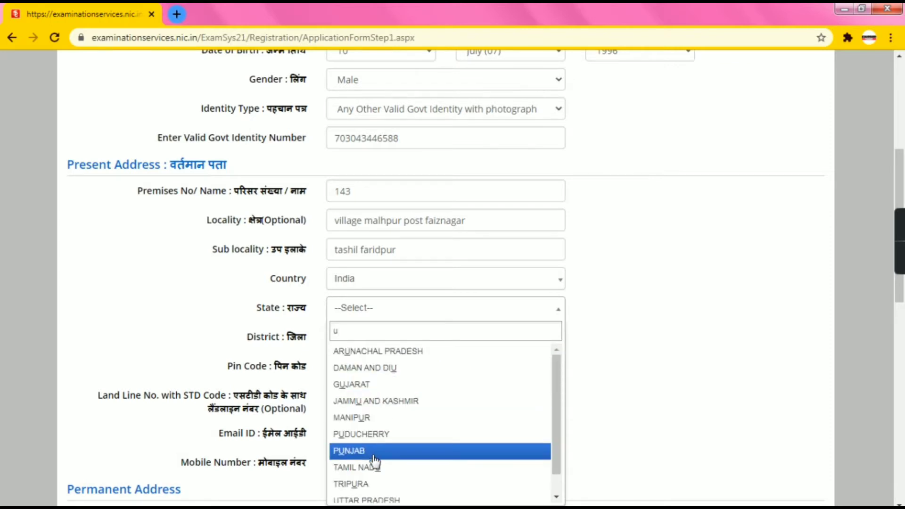
pyautogui.scroll(-1, 376, 461)
pyautogui.click(372, 477)
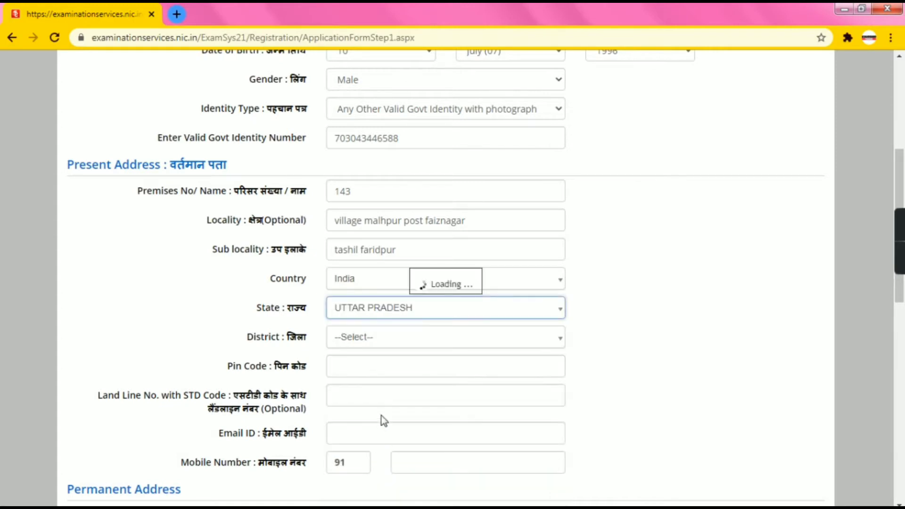
pyautogui.click(366, 341)
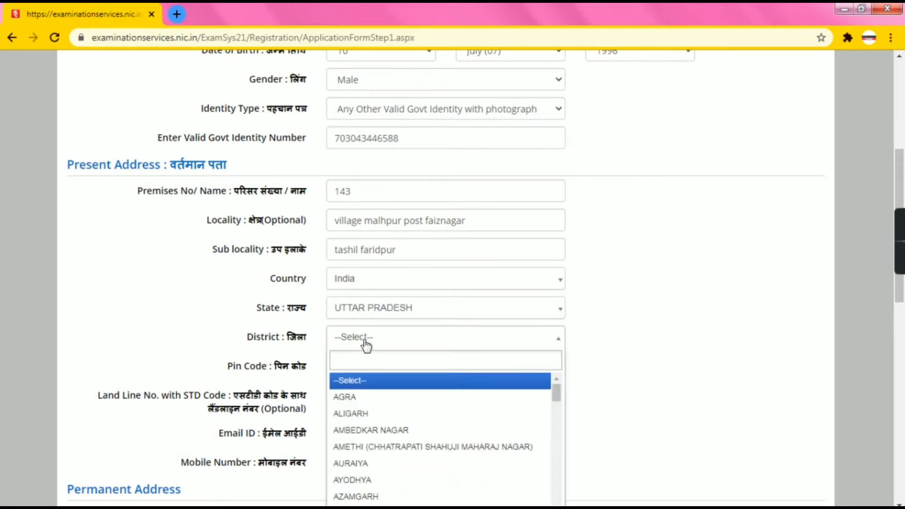
pyautogui.write('b')
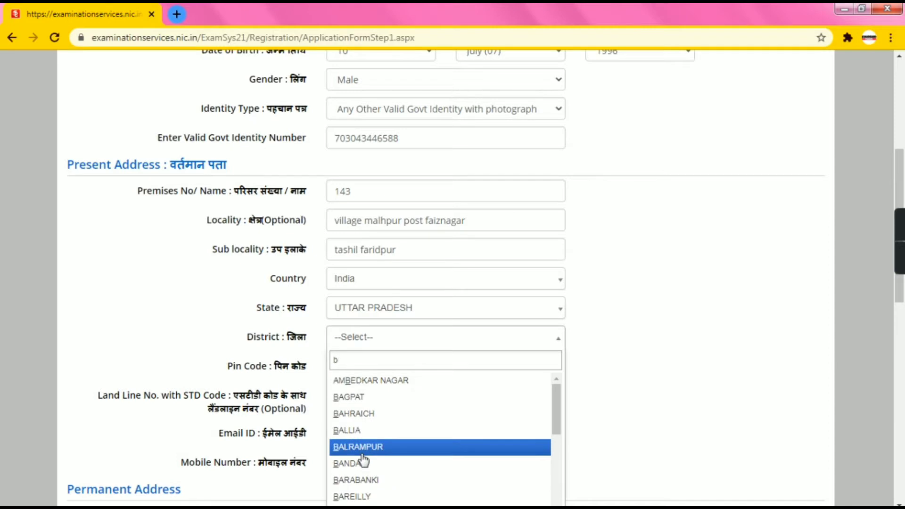
pyautogui.click(356, 496)
pyautogui.click(380, 376)
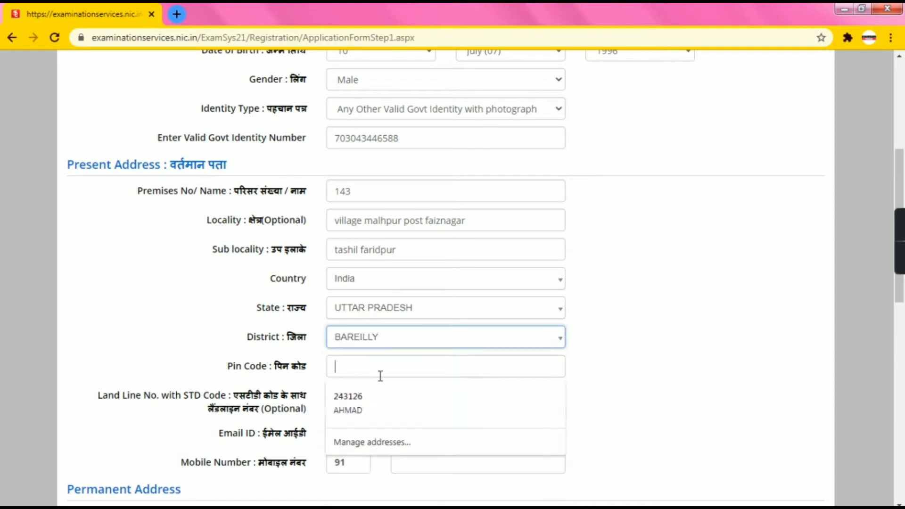
pyautogui.write('243503')
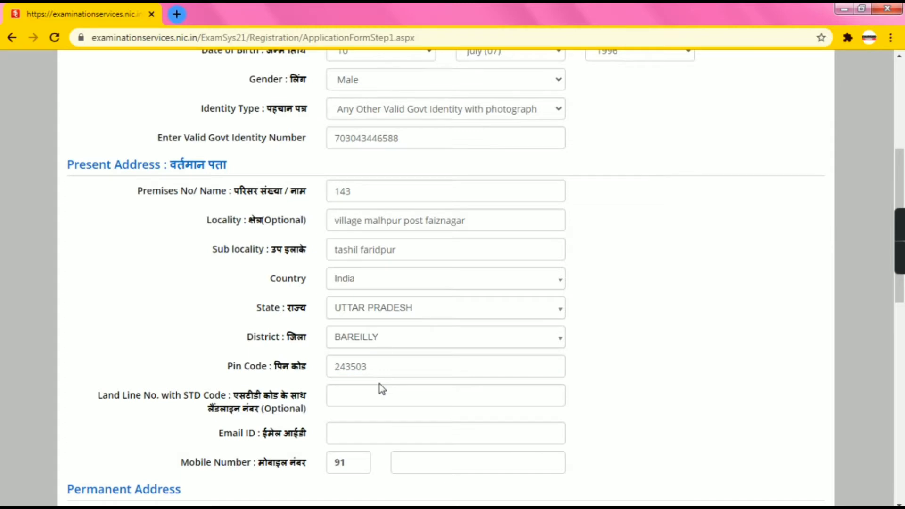
# Enter the candidate's e-mail and mobile number, and make permanent address same as present
pyautogui.scroll(-1, 380, 384)
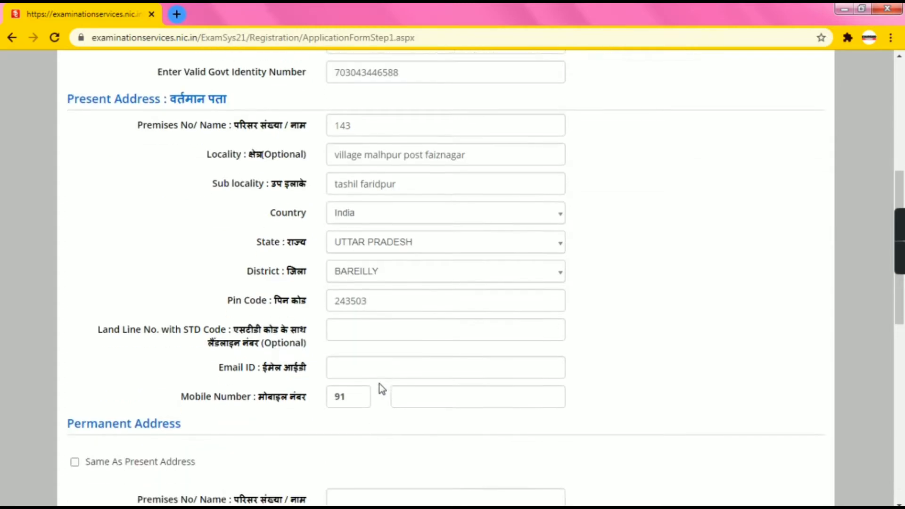
pyautogui.click(378, 338)
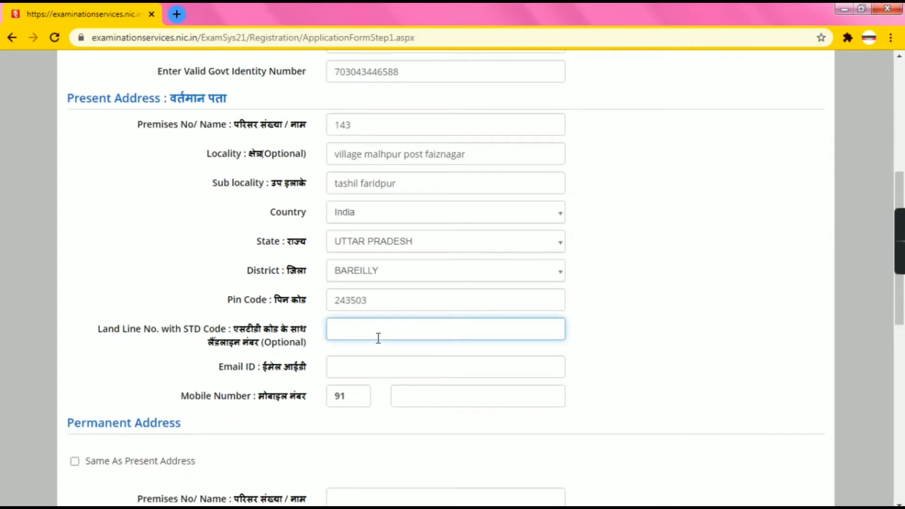
pyautogui.scroll(-3, 379, 338)
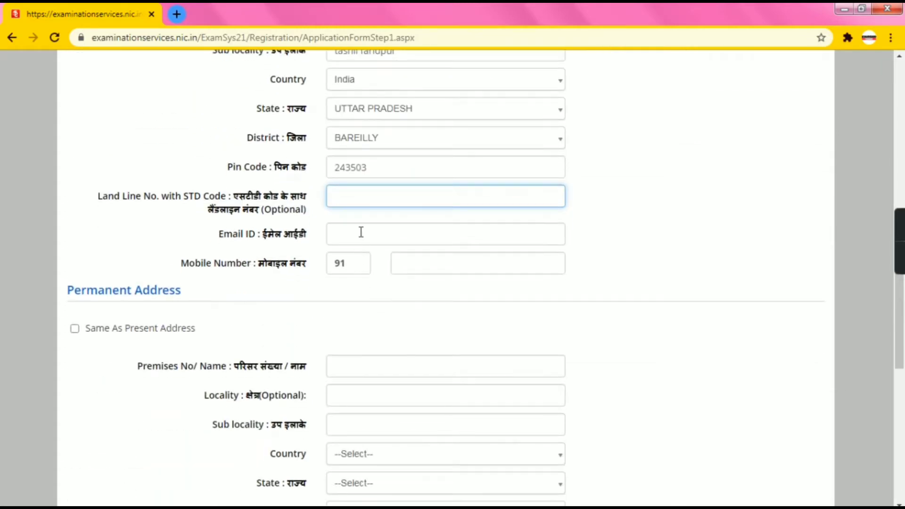
pyautogui.click(361, 232)
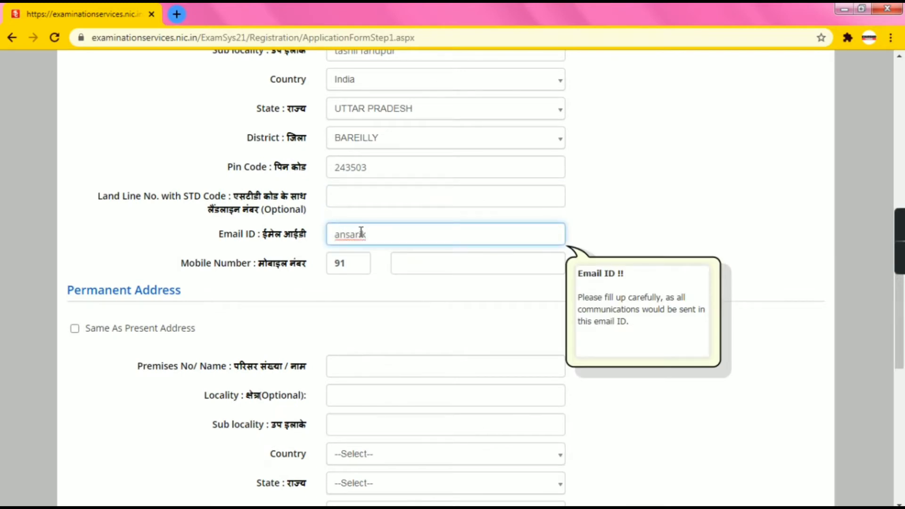
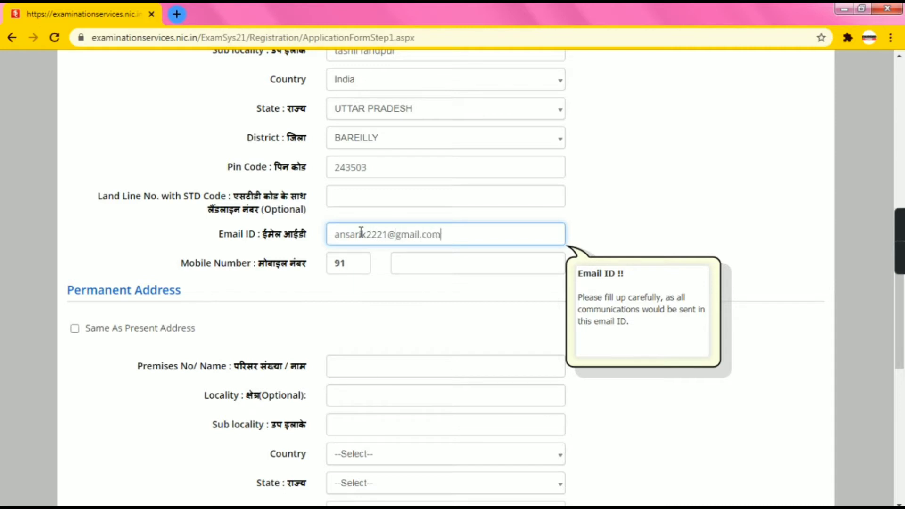
pyautogui.click(398, 263)
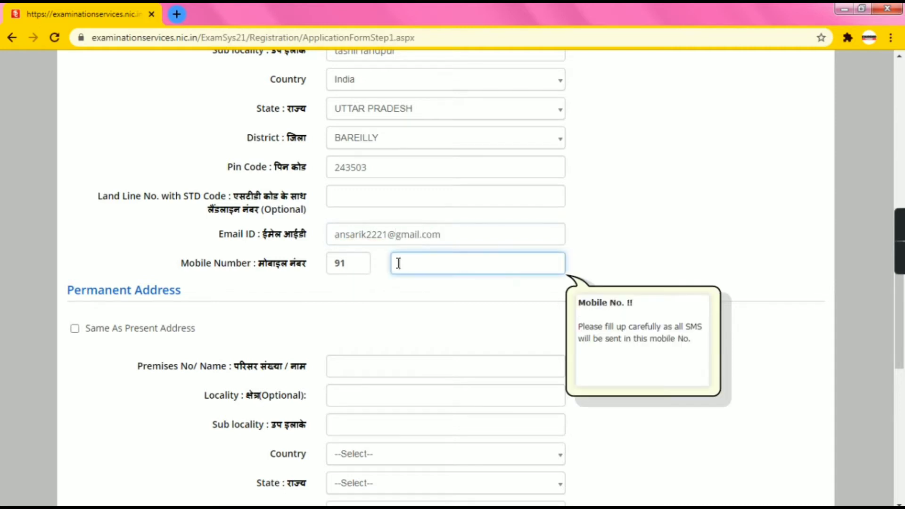
pyautogui.scroll(-1, 408, 320)
pyautogui.click(74, 262)
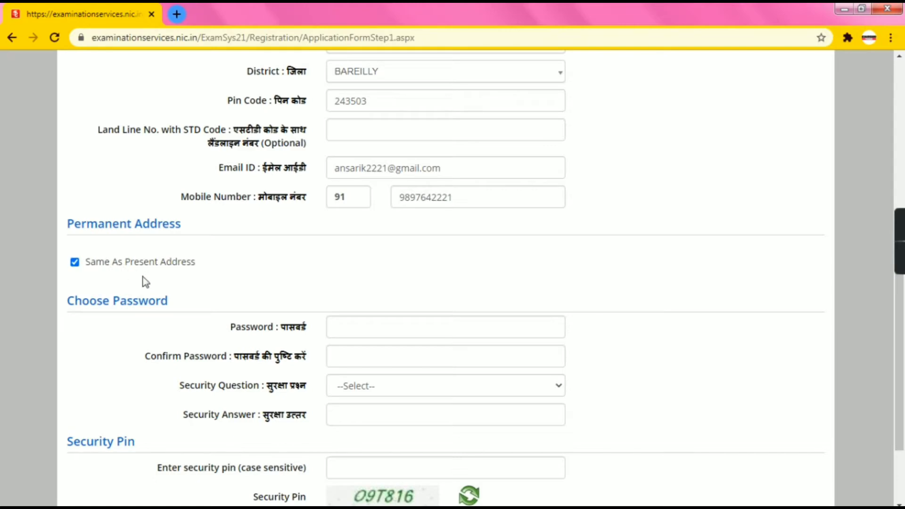
# Begin typing the account password in the password field
pyautogui.scroll(-1, 358, 280)
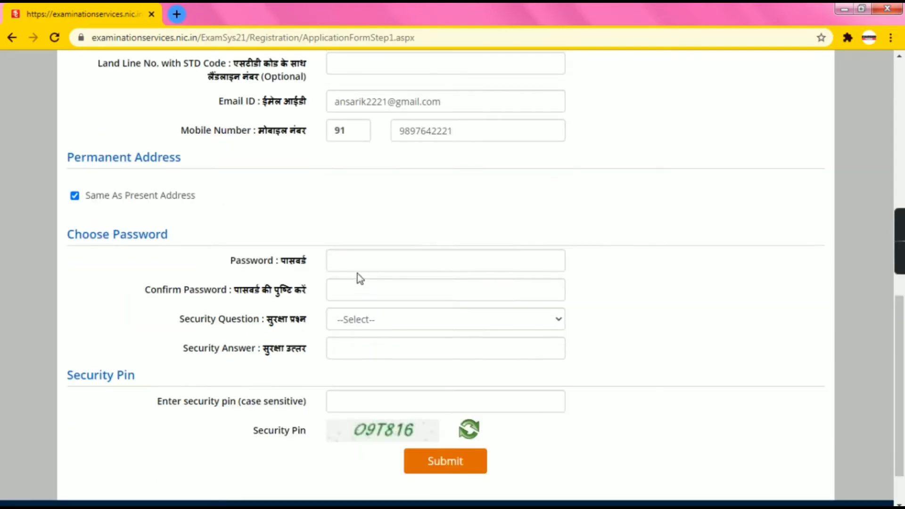
pyautogui.click(361, 266)
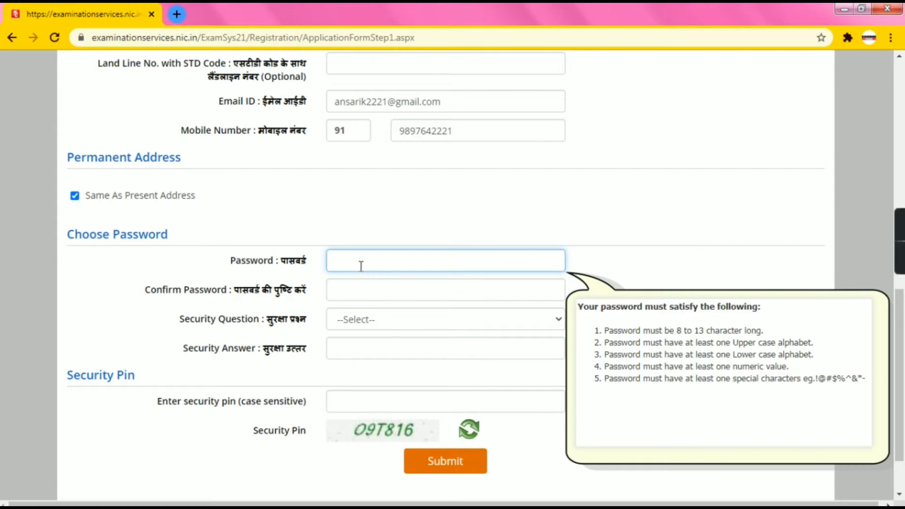
pyautogui.write('A')
pyautogui.write('3')
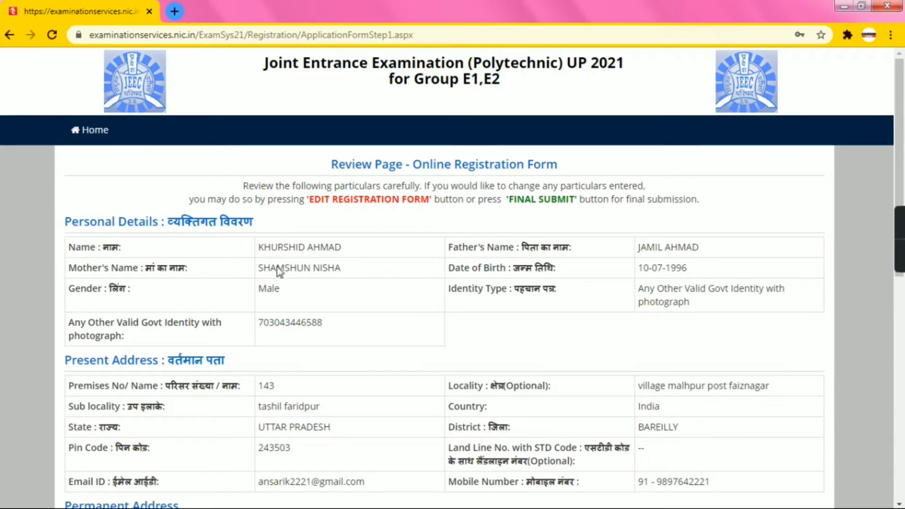
# Mark all eight particulars verified: names, date of birth, gender, address, mobile and Email ID
pyautogui.scroll(-3, 580, 275)
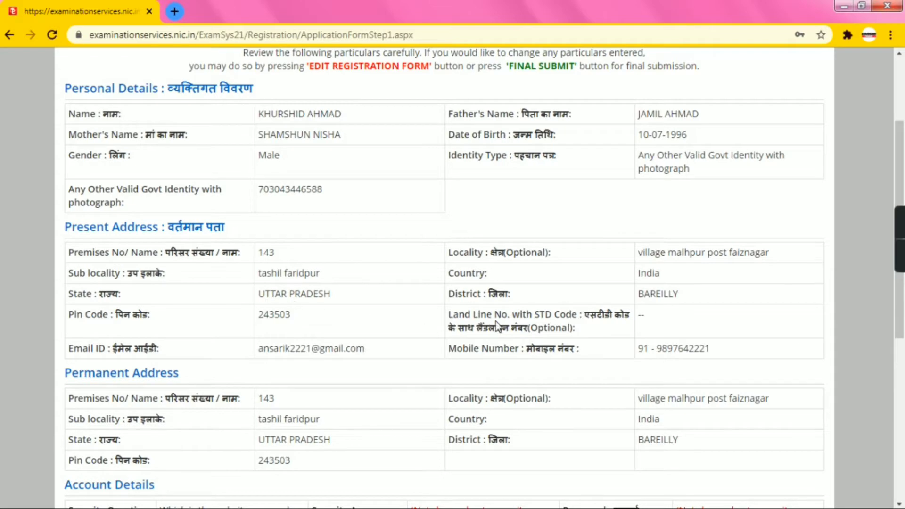
pyautogui.scroll(-3, 499, 325)
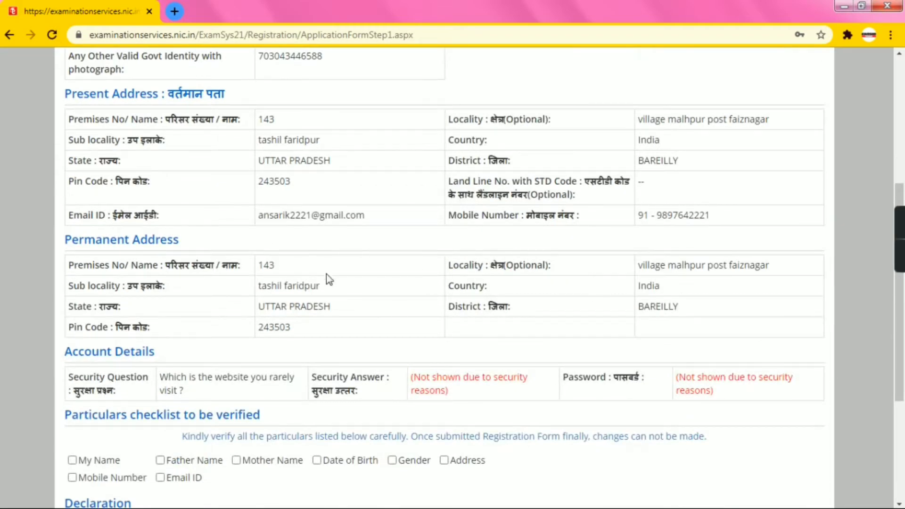
pyautogui.scroll(-2, 406, 320)
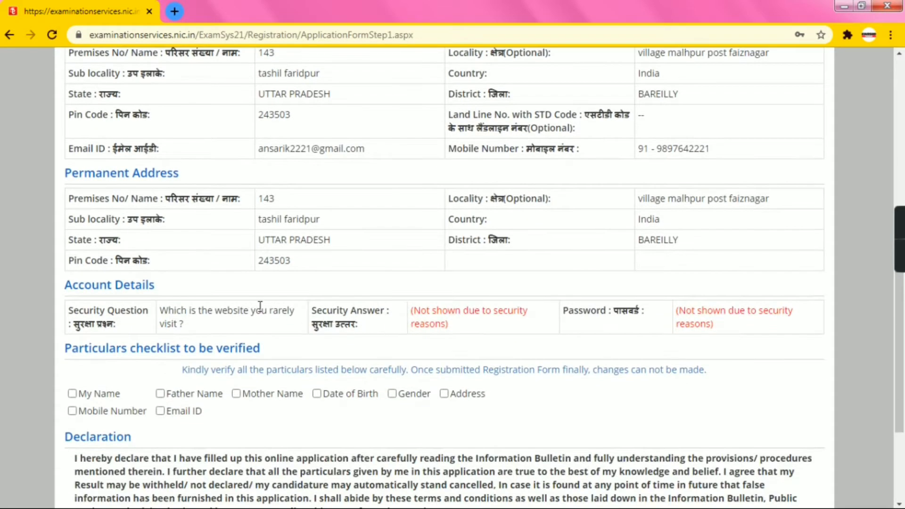
pyautogui.scroll(-4, 483, 317)
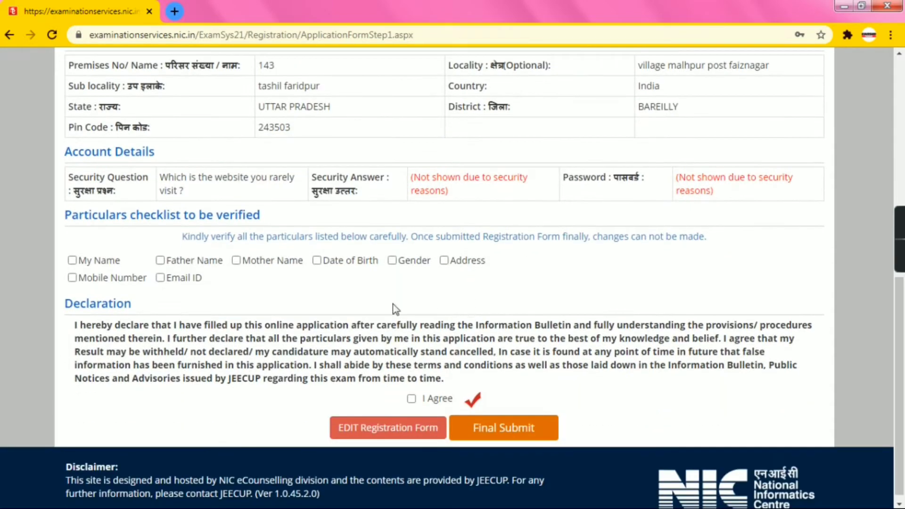
pyautogui.click(72, 262)
pyautogui.click(161, 261)
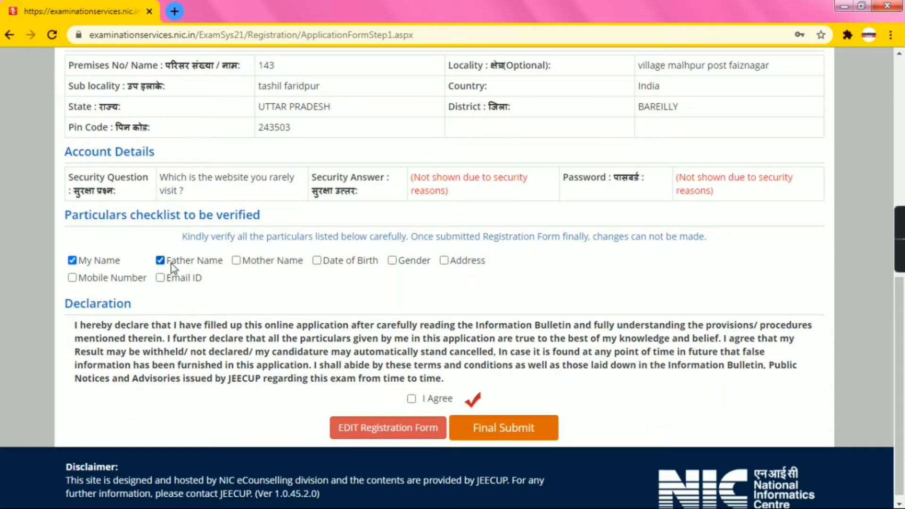
pyautogui.click(236, 261)
pyautogui.click(317, 261)
pyautogui.click(393, 261)
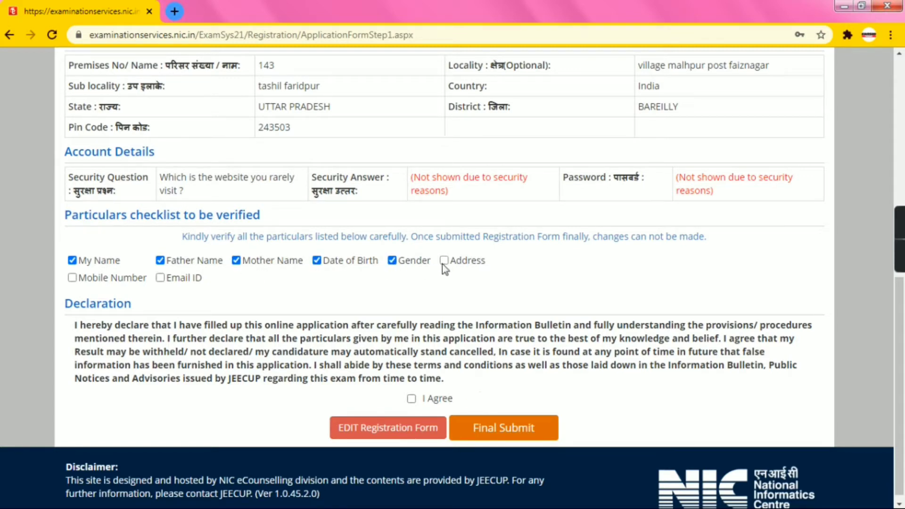
pyautogui.click(444, 261)
pyautogui.click(72, 278)
pyautogui.click(166, 279)
# Agree to the declaration, Final Submit the form, and confirm with Yes
pyautogui.click(411, 398)
pyautogui.click(516, 429)
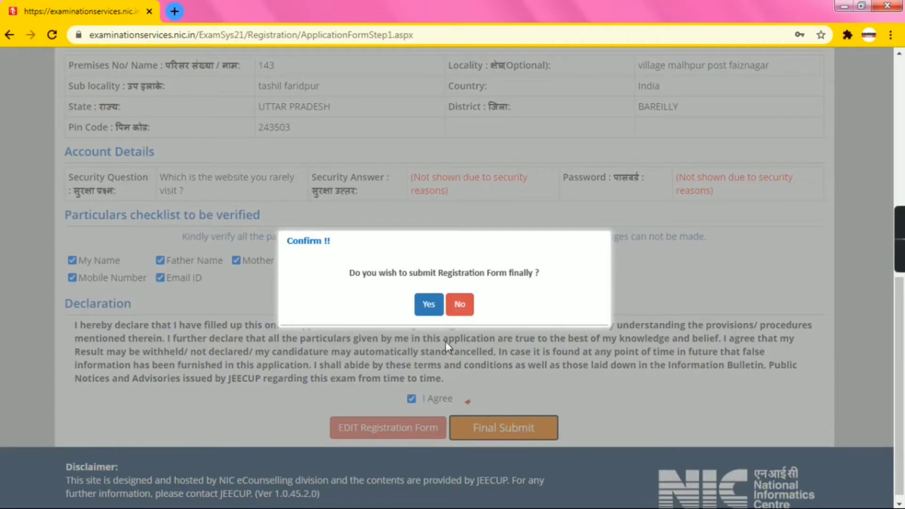
pyautogui.click(429, 304)
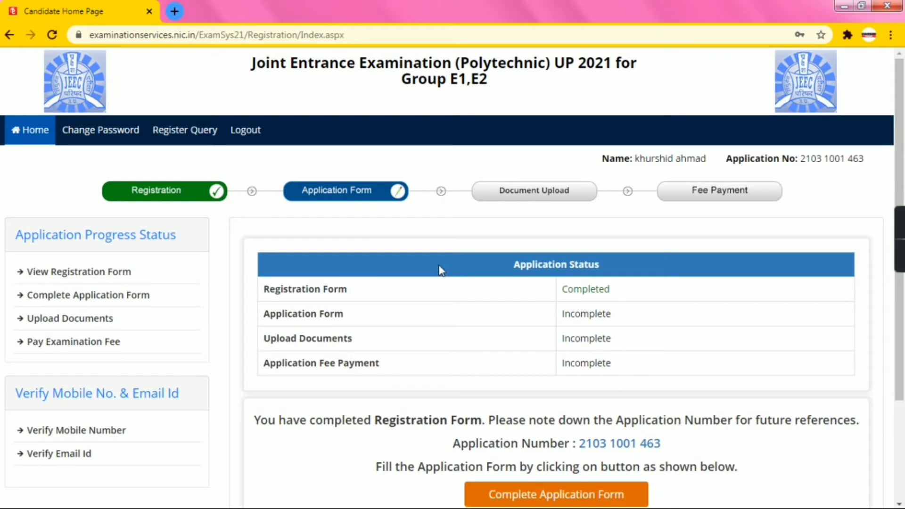
# Select the new application number on the Candidate Home Page, then open Complete Application Form
pyautogui.scroll(-3, 376, 290)
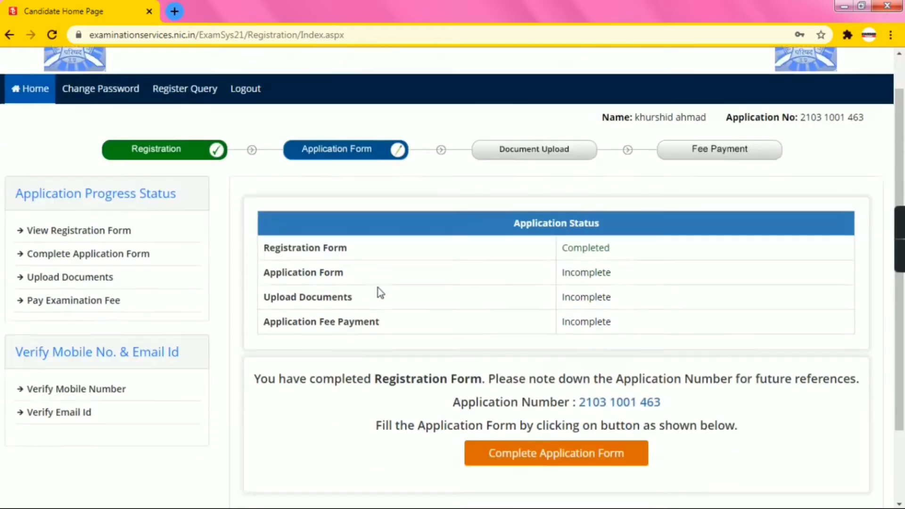
pyautogui.scroll(3, 493, 227)
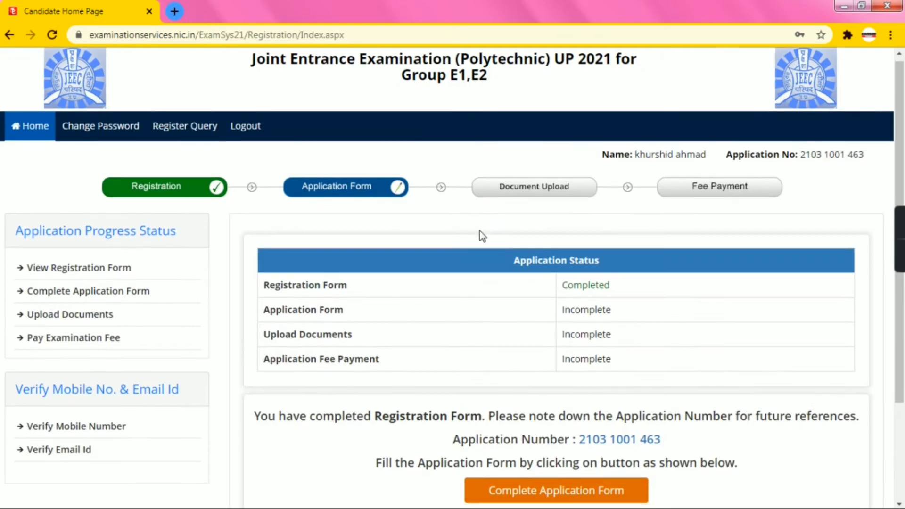
pyautogui.scroll(-2, 480, 232)
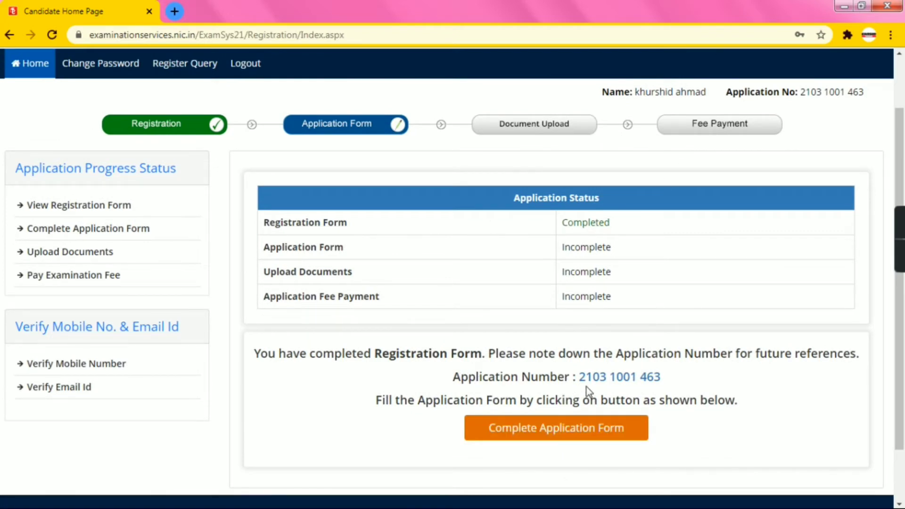
pyautogui.moveTo(580, 377); pyautogui.dragTo(666, 382)
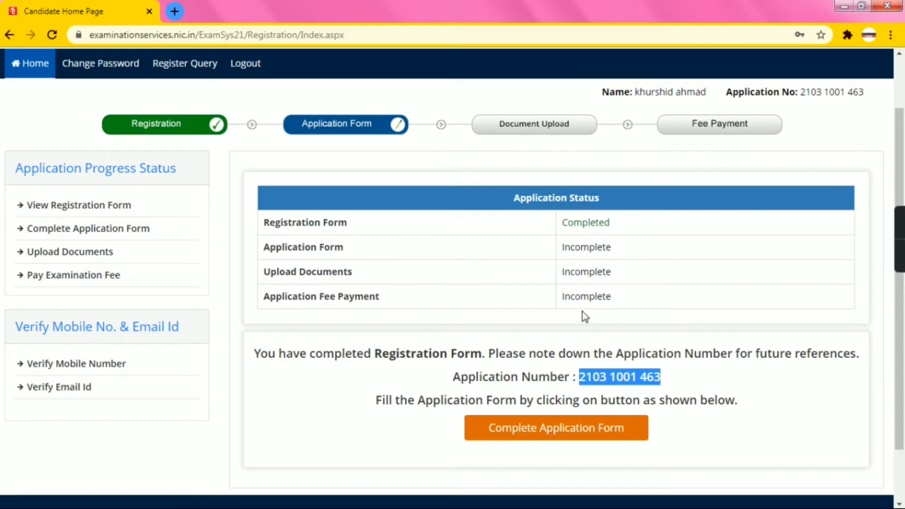
pyautogui.click(544, 431)
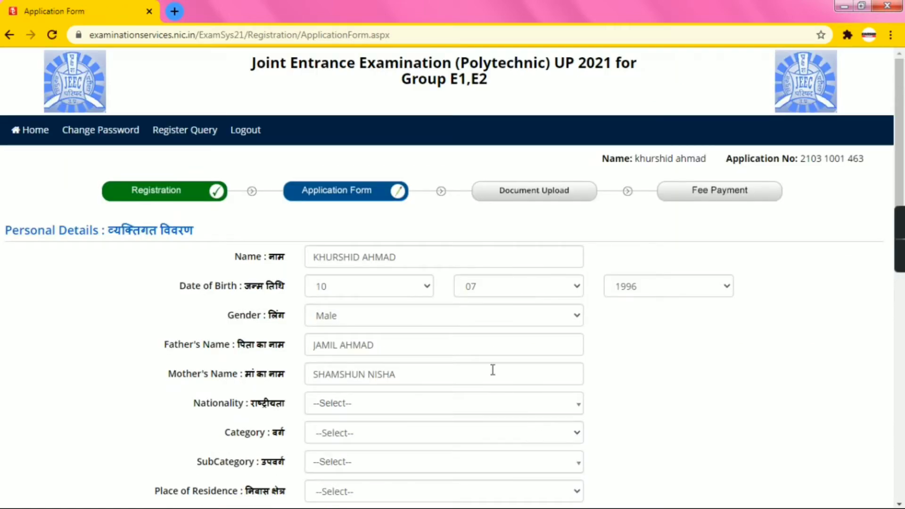
# Set nationality Indian, category OBC- NCL and subcategory Not Applicable
pyautogui.scroll(-4, 477, 356)
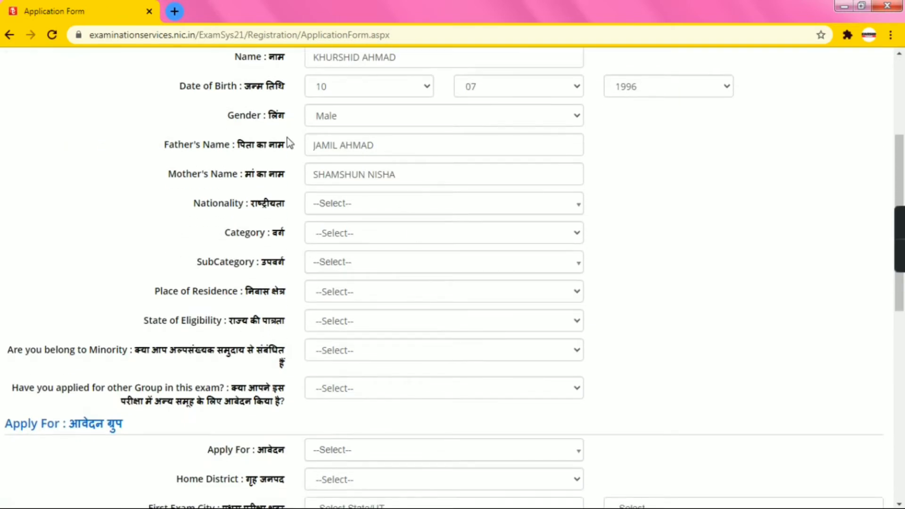
pyautogui.scroll(3, 361, 150)
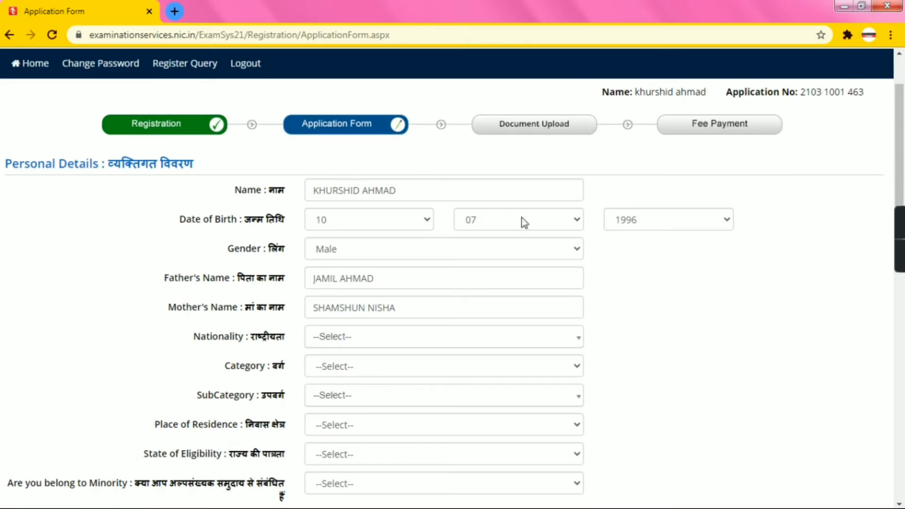
pyautogui.scroll(-1, 371, 302)
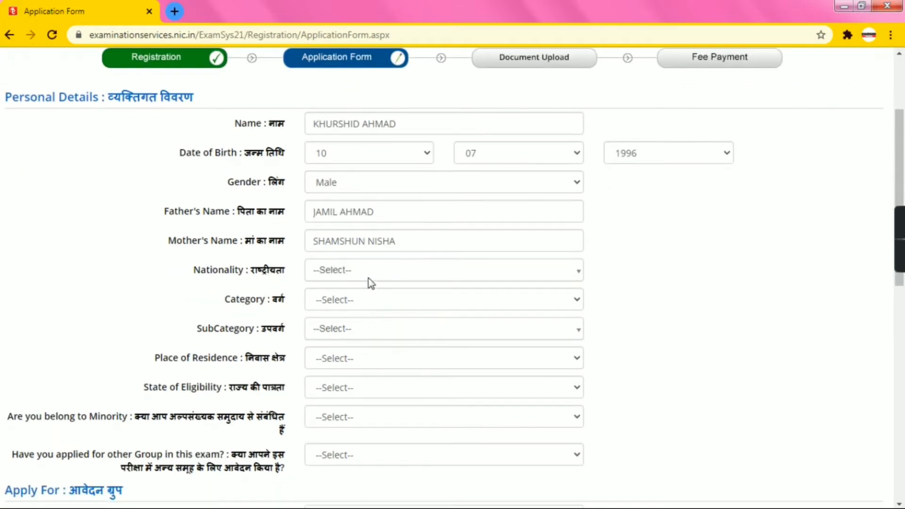
pyautogui.click(359, 271)
pyautogui.click(355, 332)
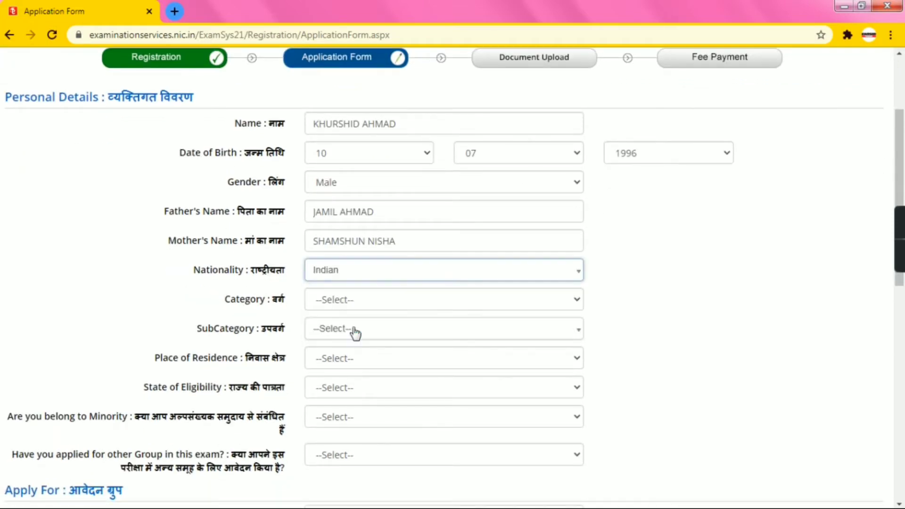
pyautogui.click(352, 302)
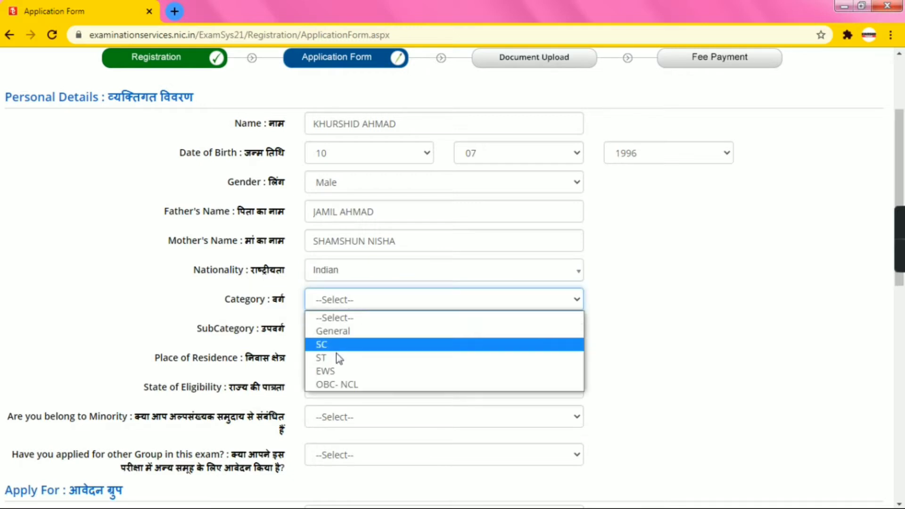
pyautogui.click(335, 386)
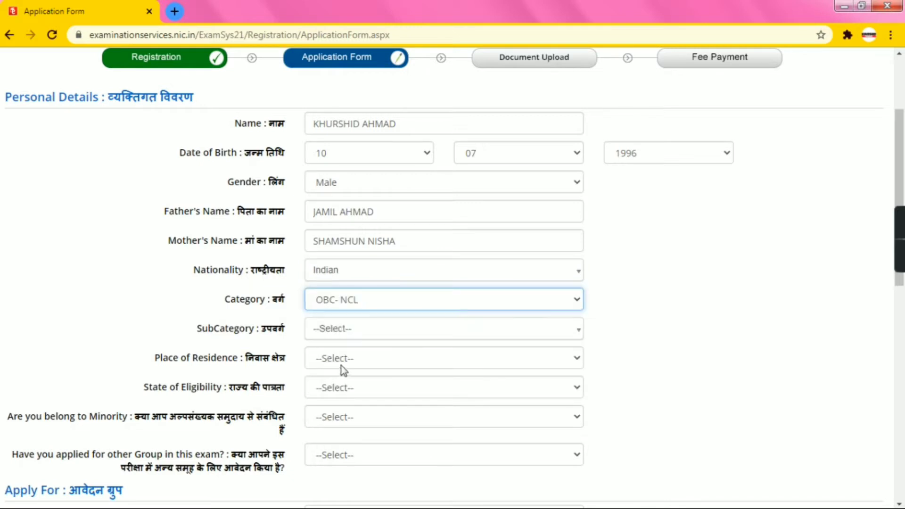
pyautogui.click(341, 336)
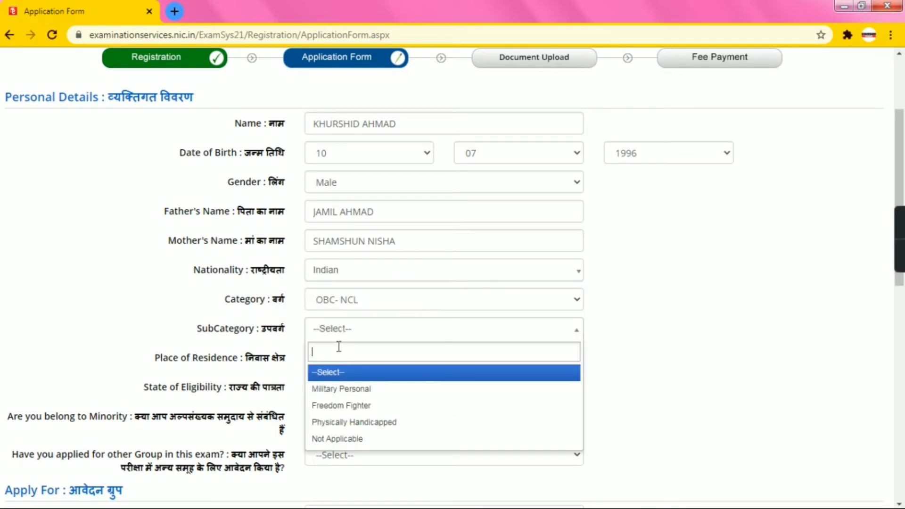
pyautogui.click(338, 440)
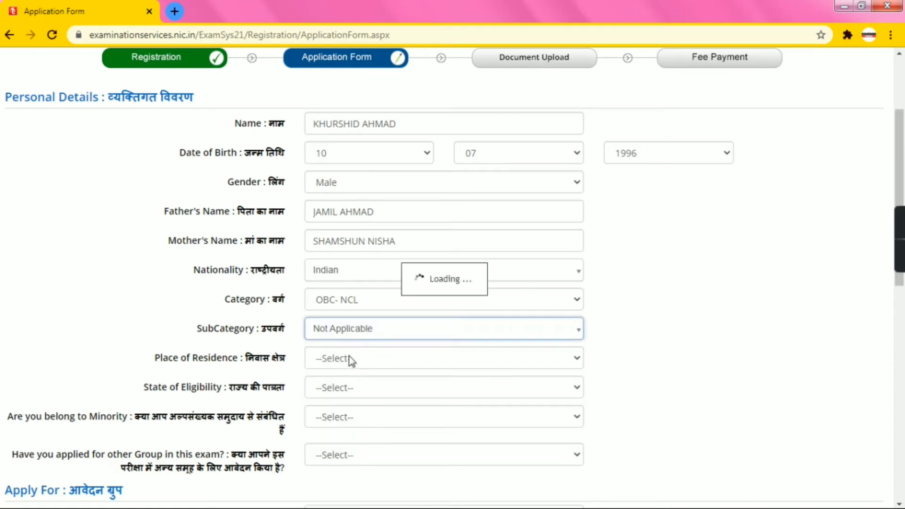
pyautogui.click(347, 329)
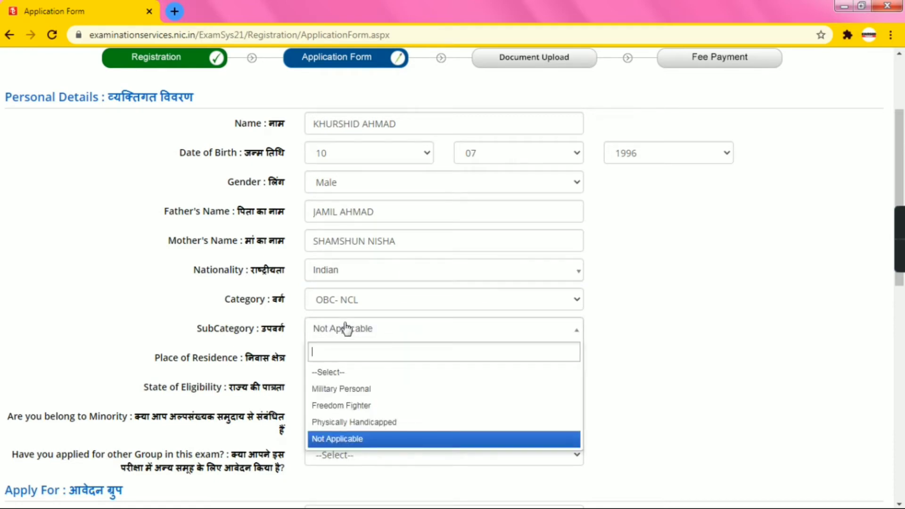
pyautogui.click(346, 329)
# Set residence Rural, eligibility Domicile of U.P., minority Yes and other group No
pyautogui.click(350, 358)
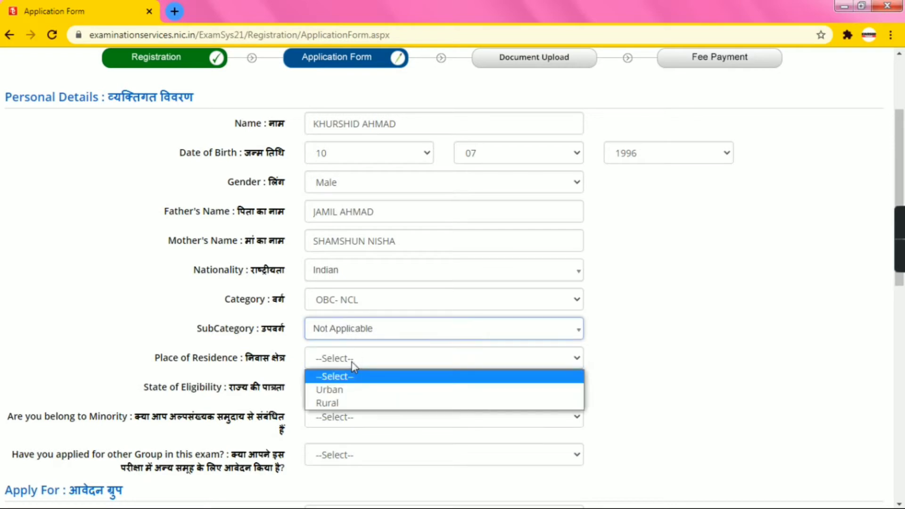
pyautogui.click(351, 403)
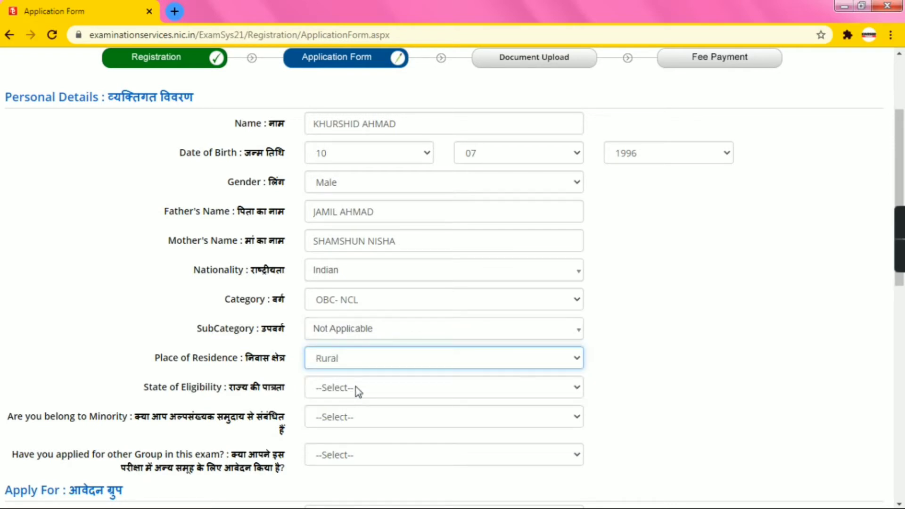
pyautogui.click(359, 390)
pyautogui.click(364, 419)
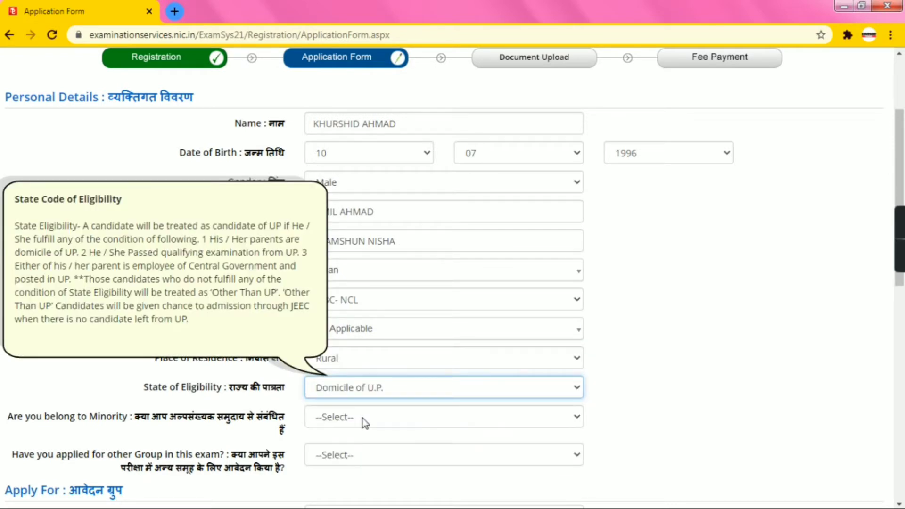
pyautogui.scroll(-3, 364, 415)
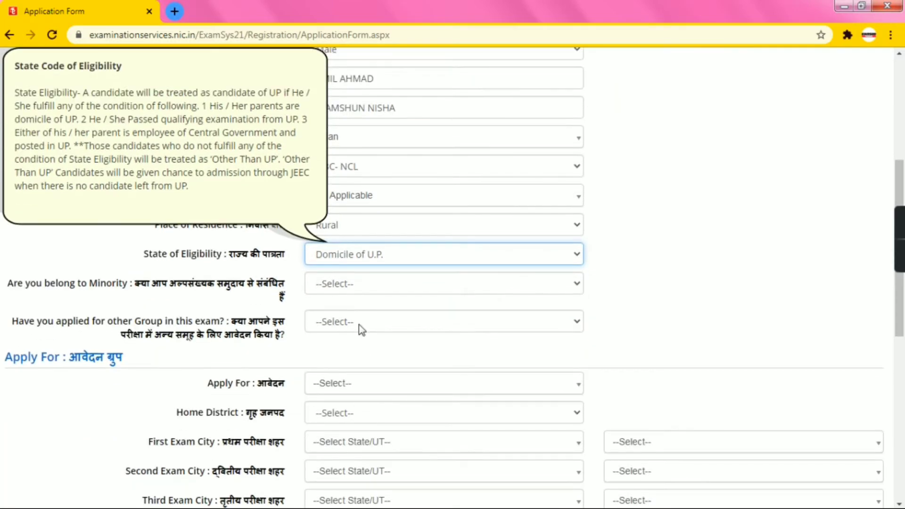
pyautogui.click(359, 289)
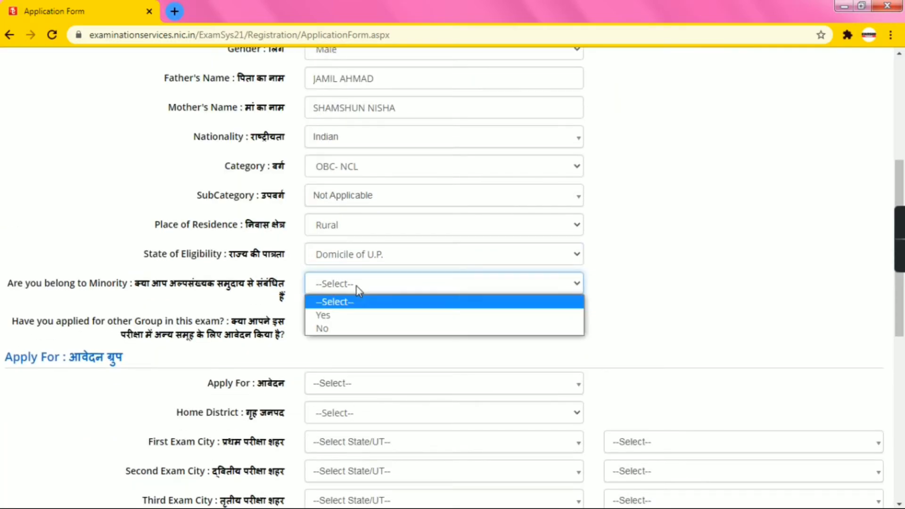
pyautogui.click(340, 317)
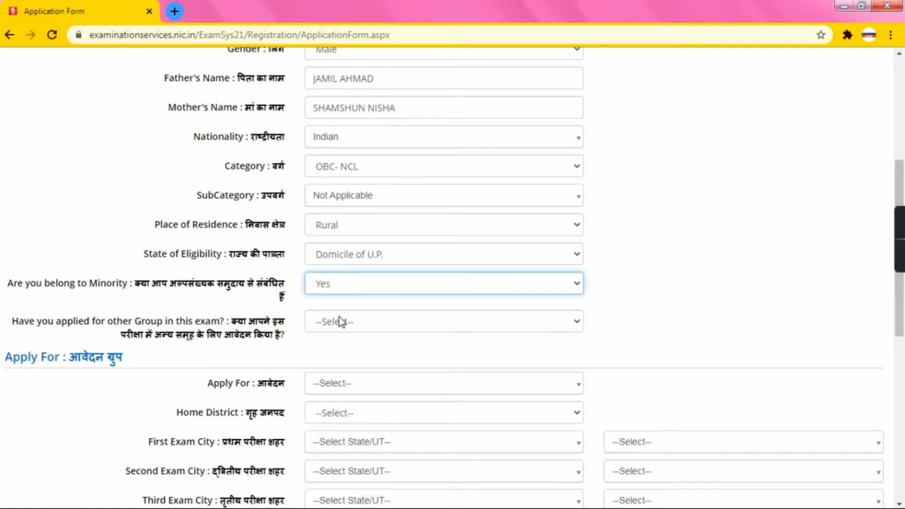
pyautogui.click(341, 321)
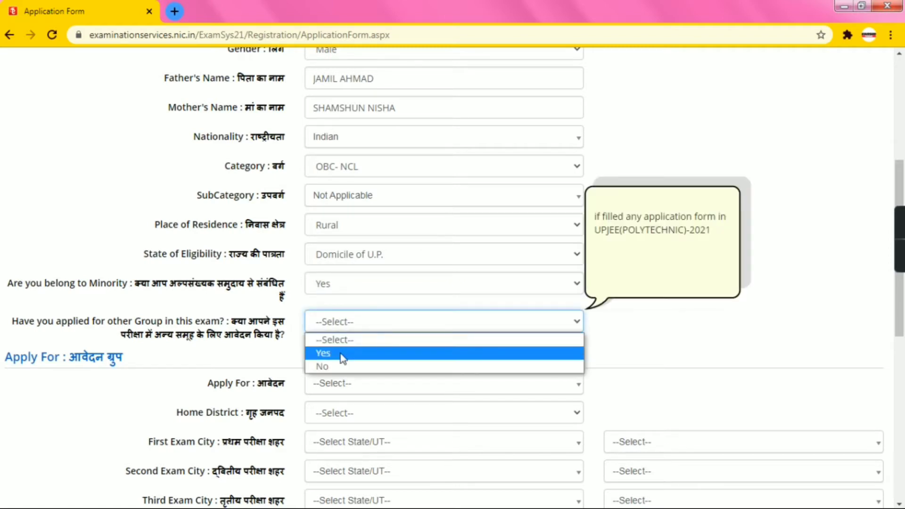
pyautogui.click(341, 366)
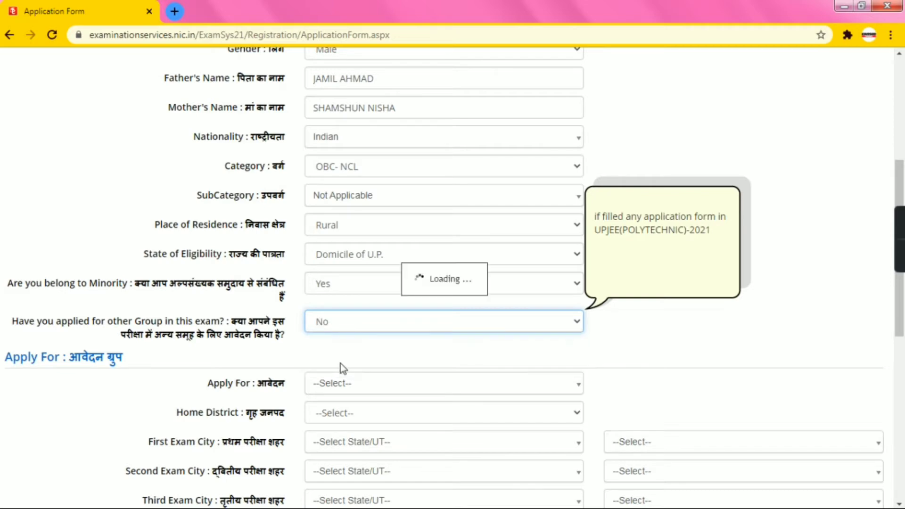
# Choose Group E2(Math) under Apply For and BAREILLY as the Home District
pyautogui.scroll(-1, 336, 353)
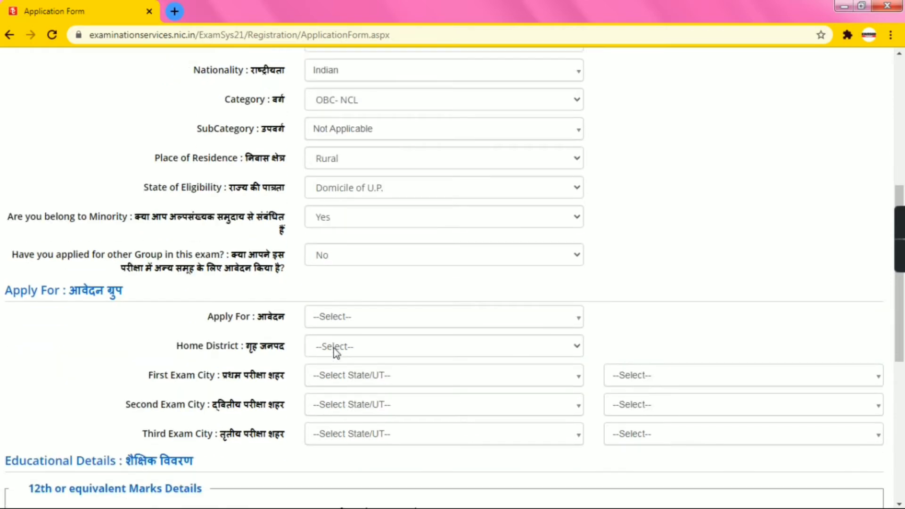
pyautogui.click(343, 325)
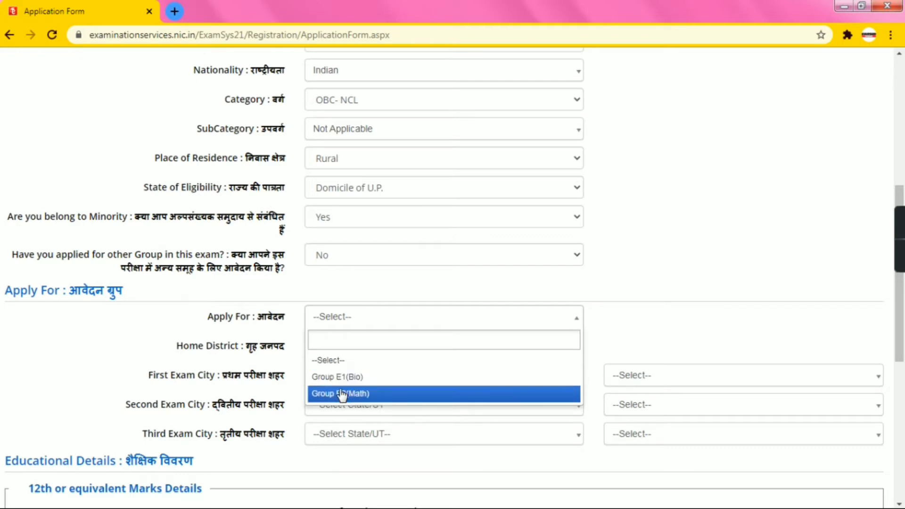
pyautogui.click(340, 392)
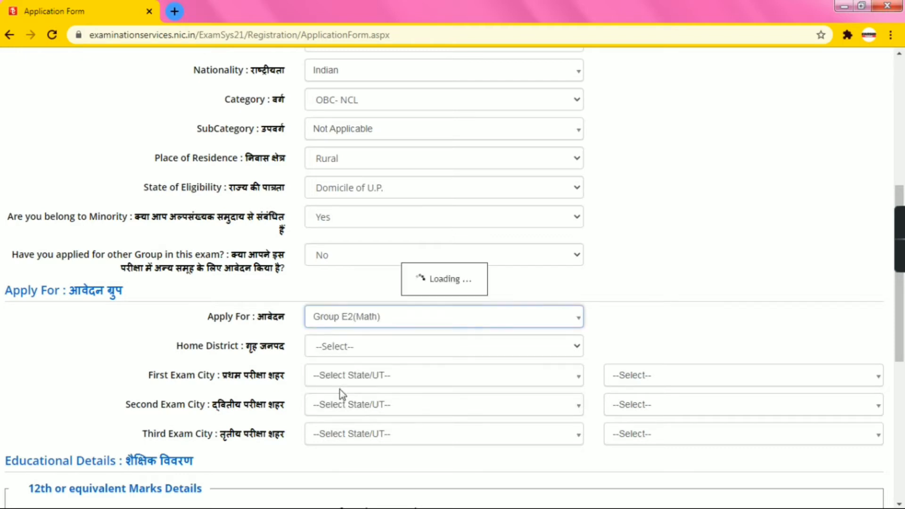
pyautogui.click(352, 348)
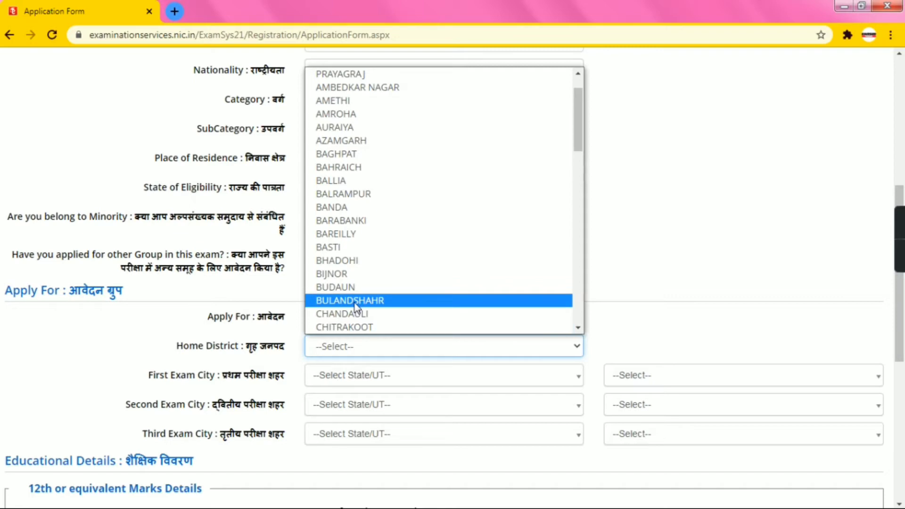
pyautogui.press('u')
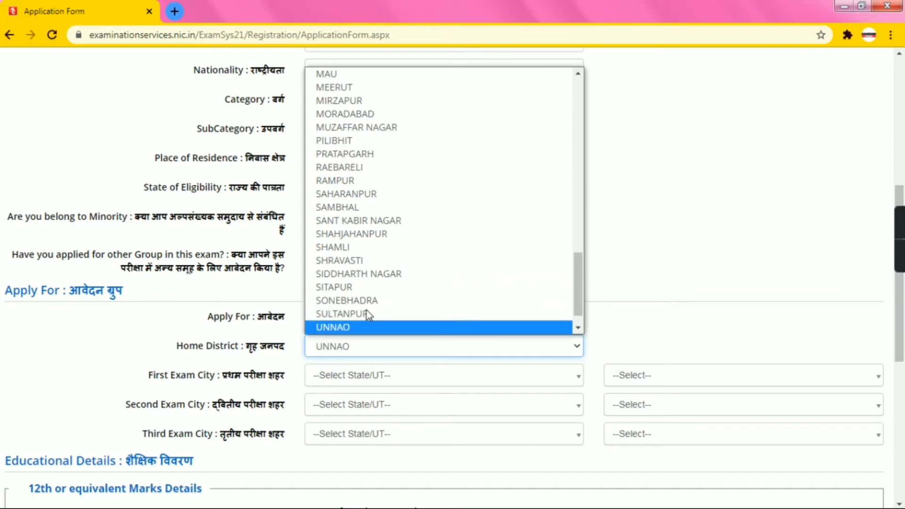
pyautogui.click(369, 352)
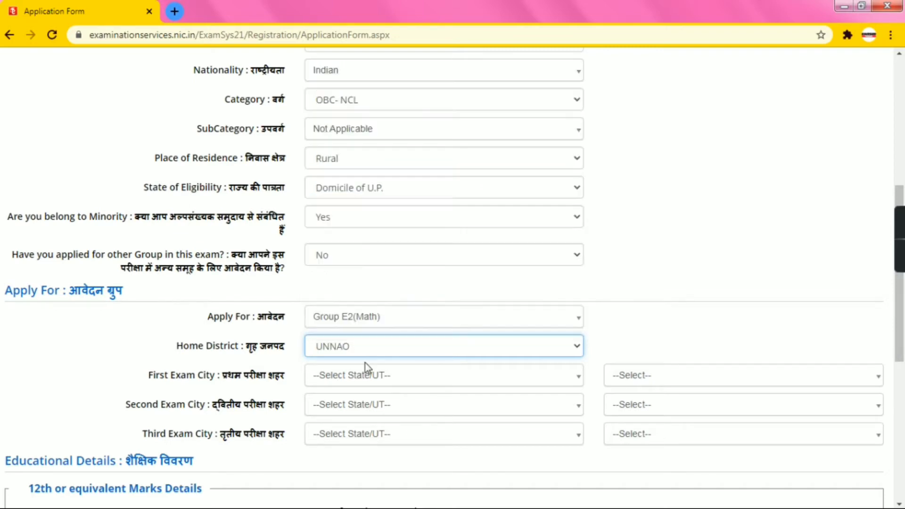
pyautogui.click(366, 347)
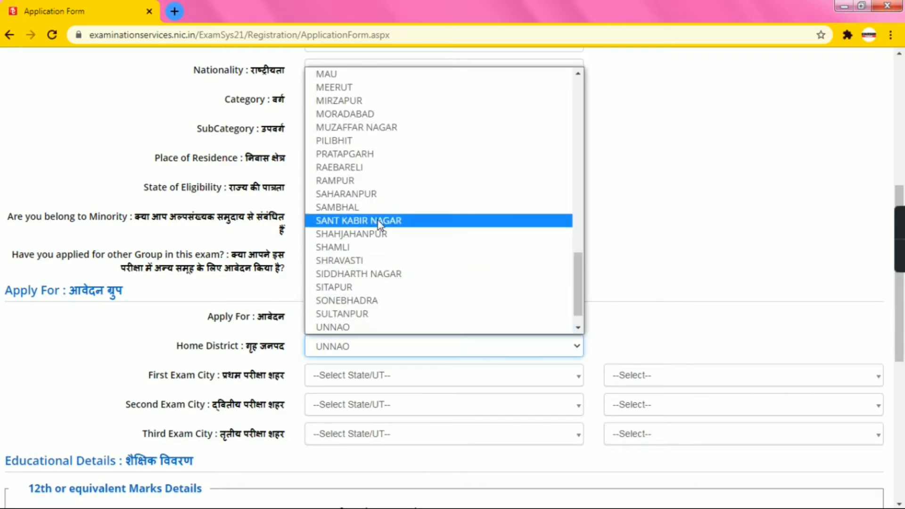
pyautogui.press('b')
pyautogui.click(354, 150)
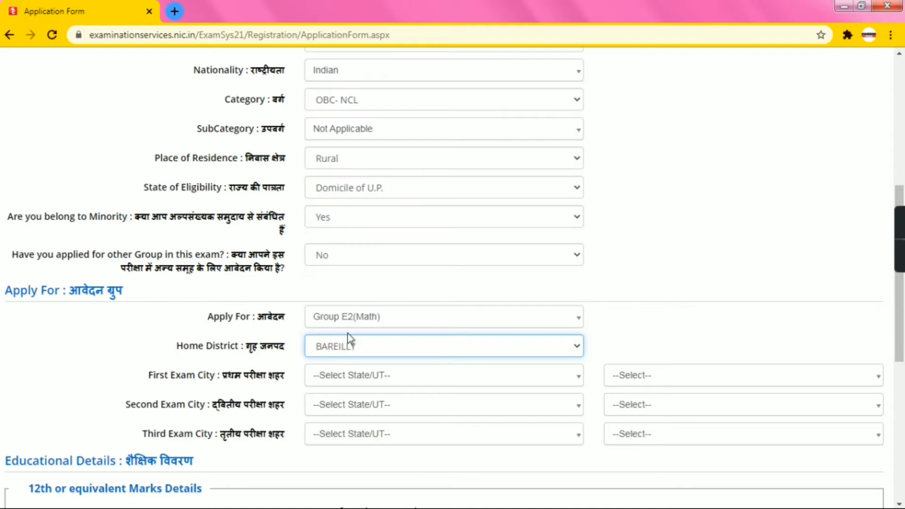
pyautogui.click(349, 376)
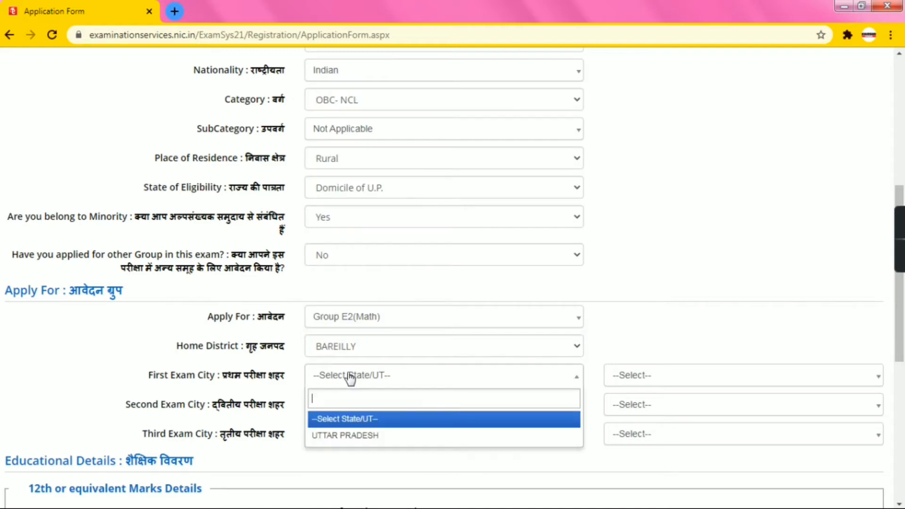
pyautogui.click(359, 435)
pyautogui.click(354, 408)
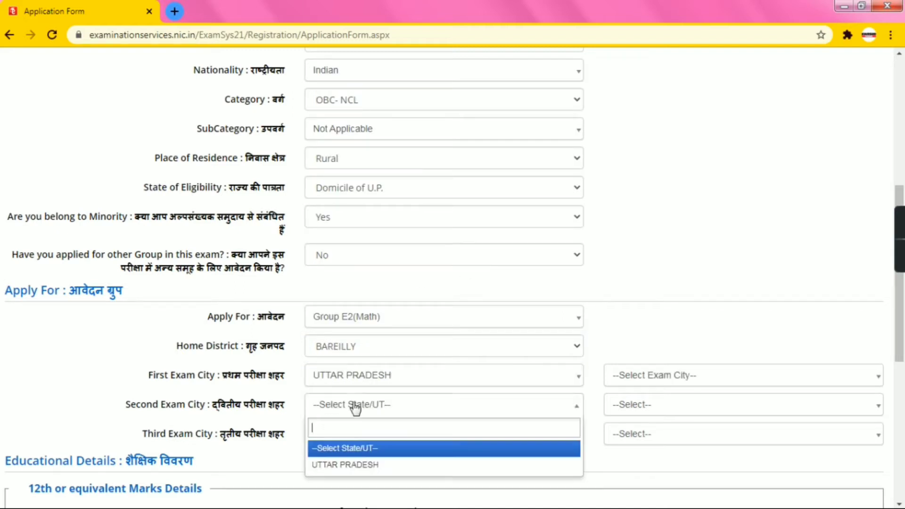
pyautogui.click(352, 461)
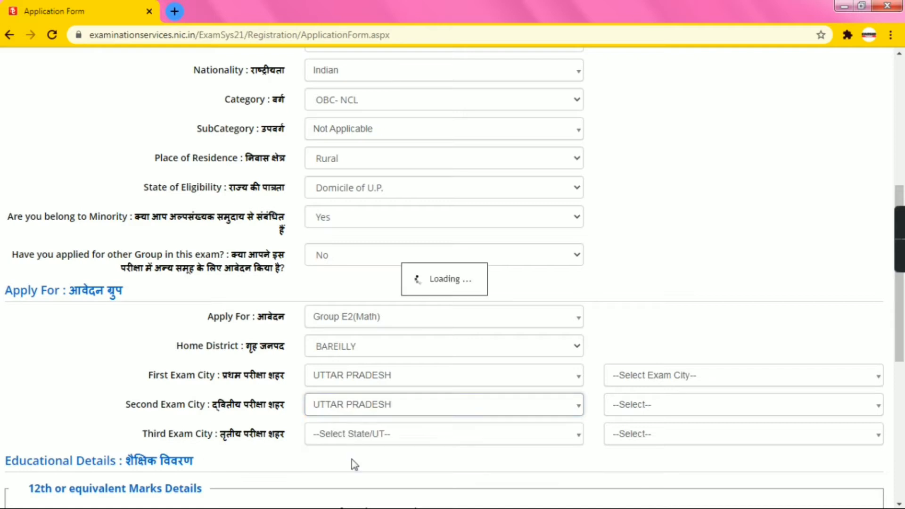
pyautogui.click(349, 435)
pyautogui.click(354, 491)
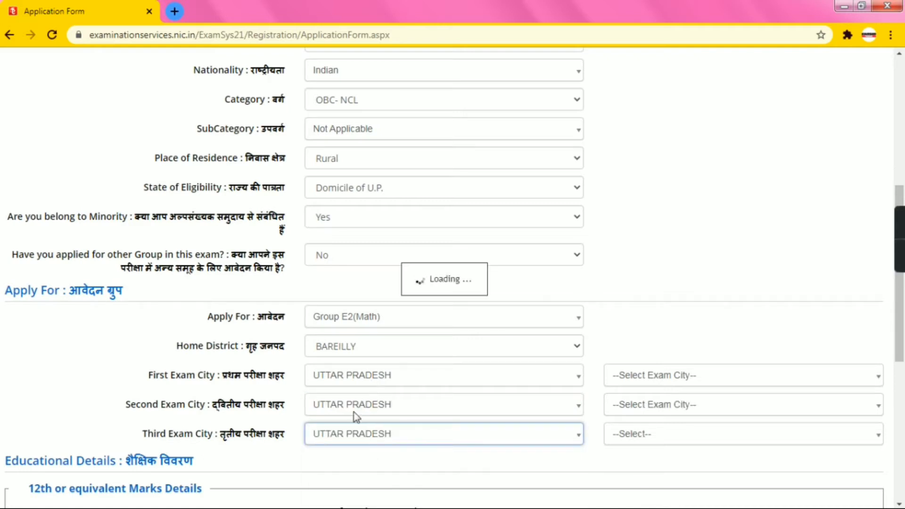
pyautogui.click(639, 384)
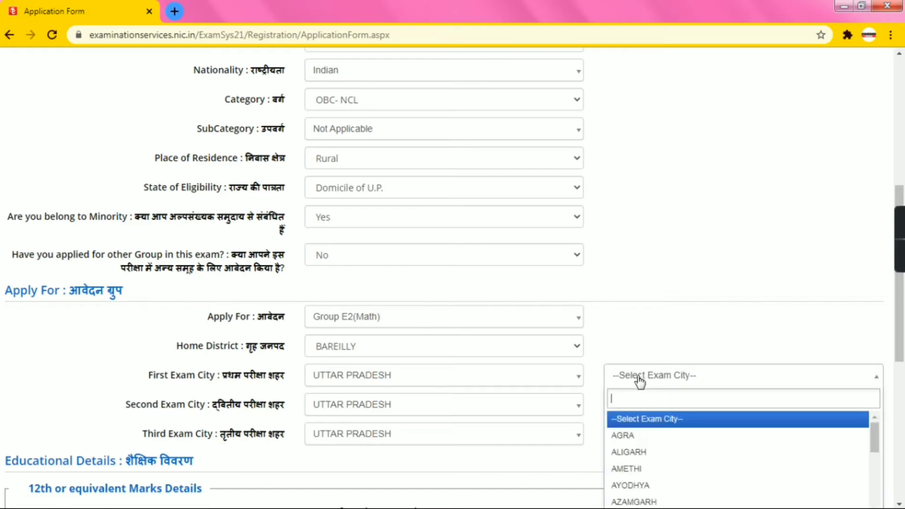
pyautogui.write('b')
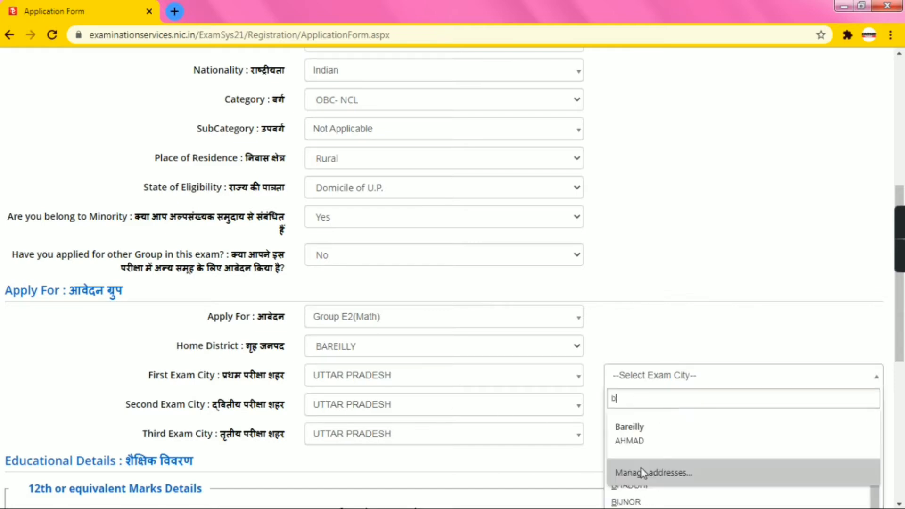
pyautogui.click(655, 417)
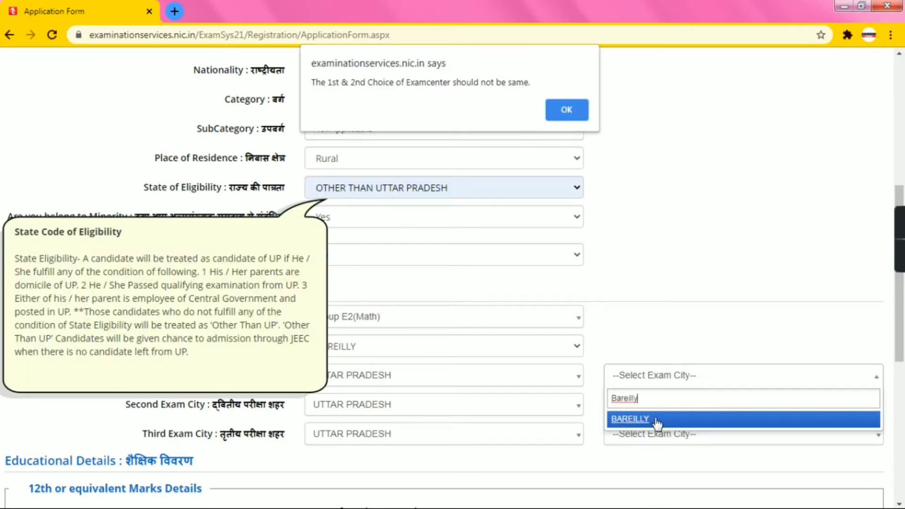
pyautogui.click(566, 111)
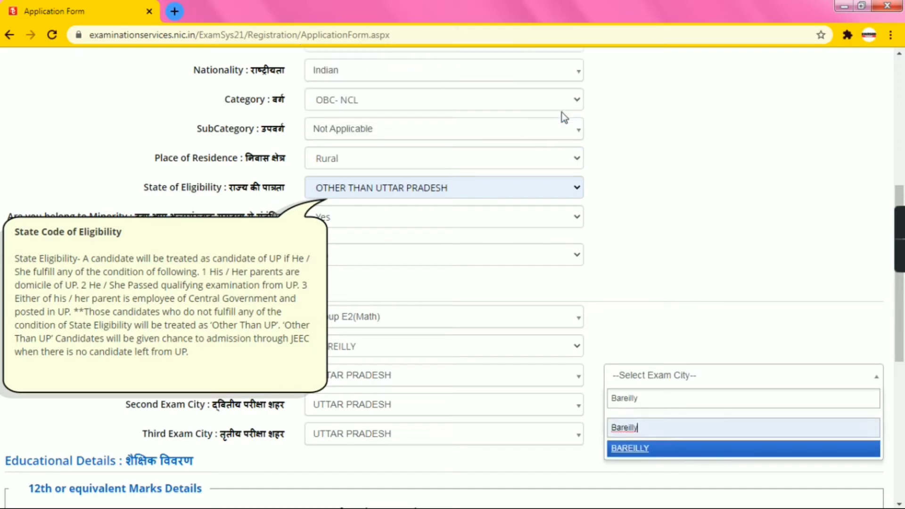
pyautogui.click(384, 192)
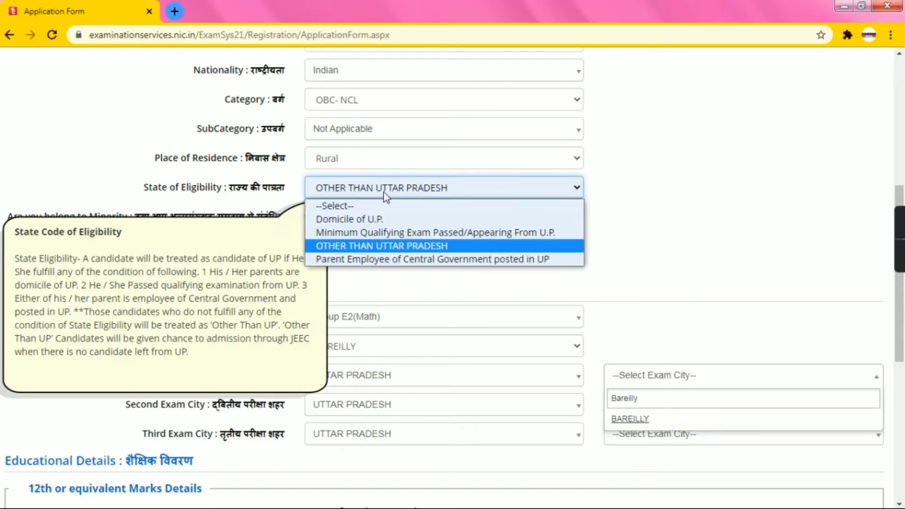
pyautogui.click(367, 224)
pyautogui.click(376, 217)
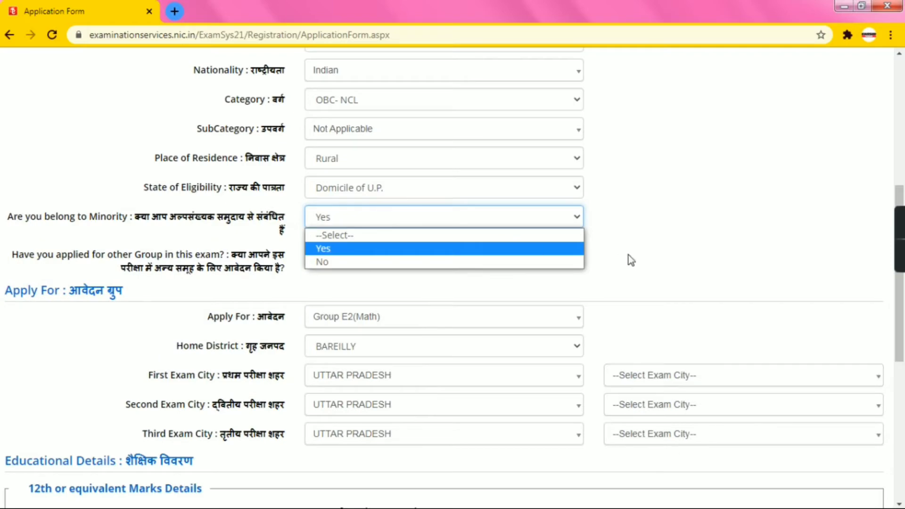
pyautogui.click(691, 251)
# Choose AGRA as the first and MORADABAD as the second exam city
pyautogui.click(618, 377)
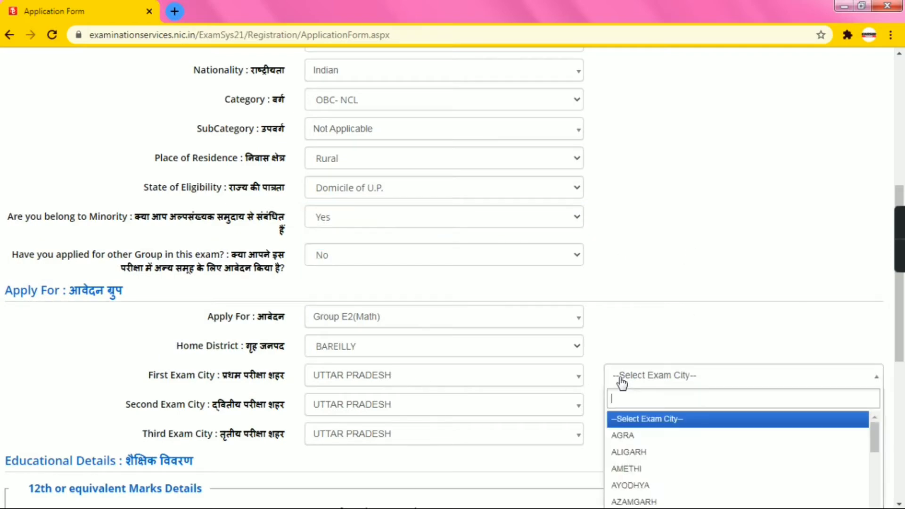
pyautogui.click(641, 435)
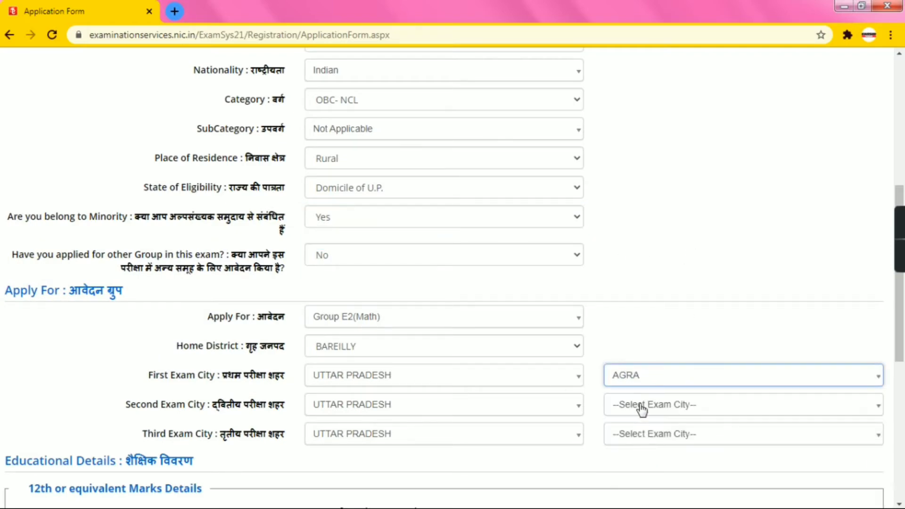
pyautogui.click(641, 409)
pyautogui.scroll(-5, 644, 500)
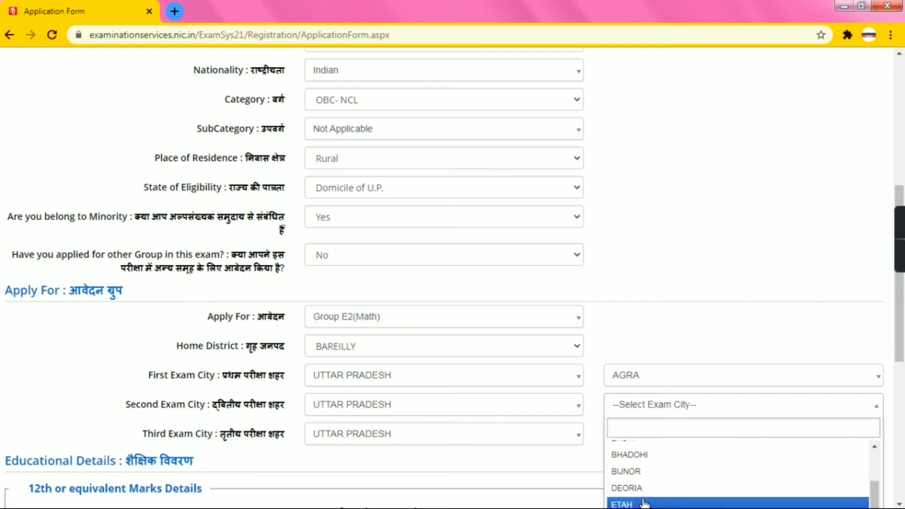
pyautogui.scroll(-3, 645, 503)
pyautogui.scroll(-3, 645, 504)
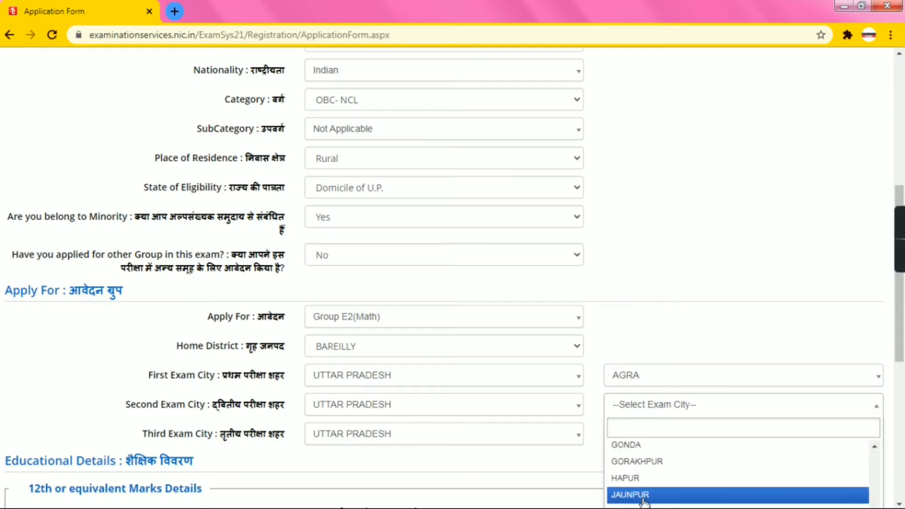
pyautogui.scroll(-3, 645, 503)
pyautogui.scroll(-5, 644, 503)
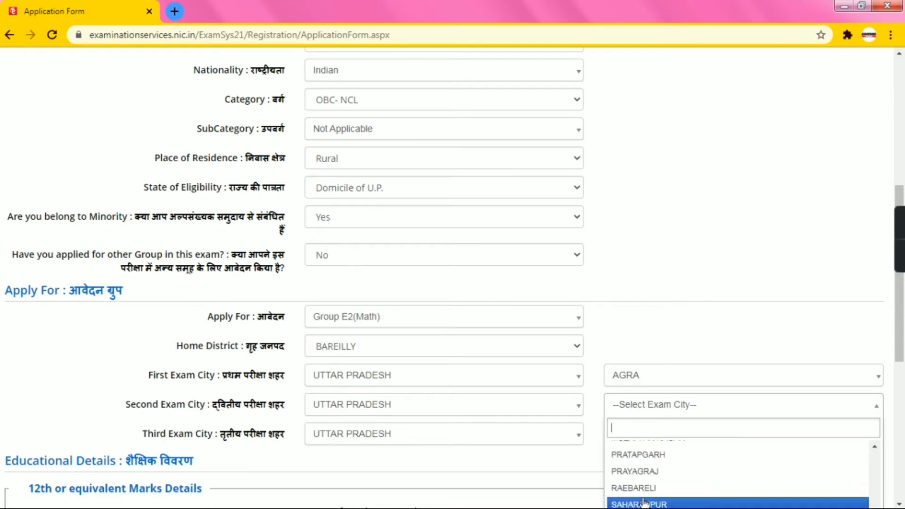
pyautogui.scroll(-1, 645, 502)
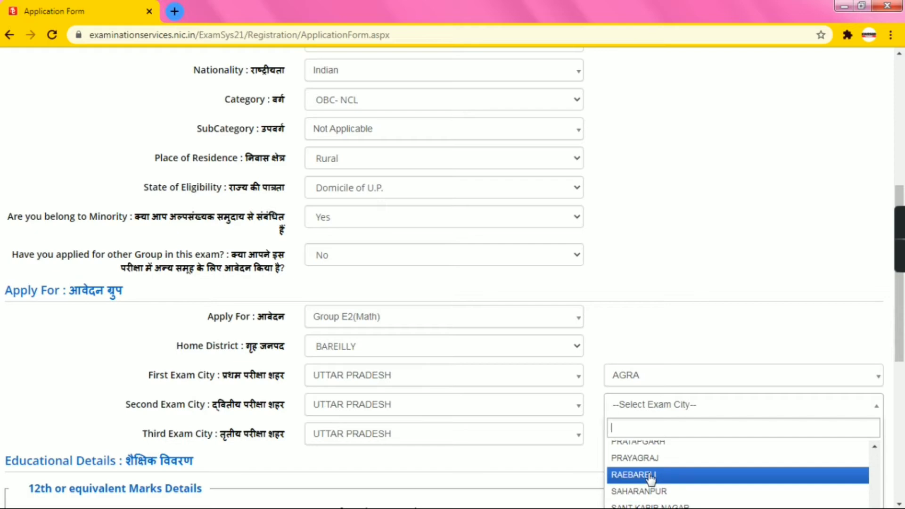
pyautogui.scroll(3, 650, 478)
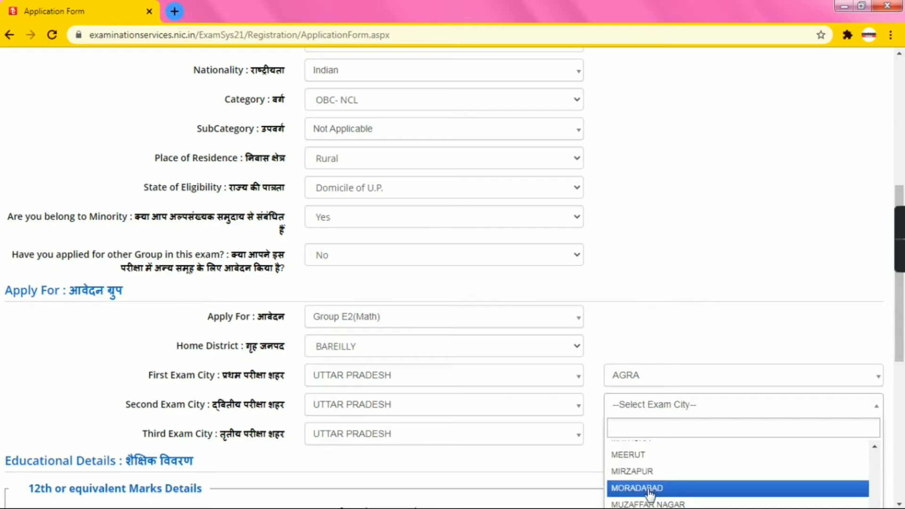
pyautogui.click(650, 492)
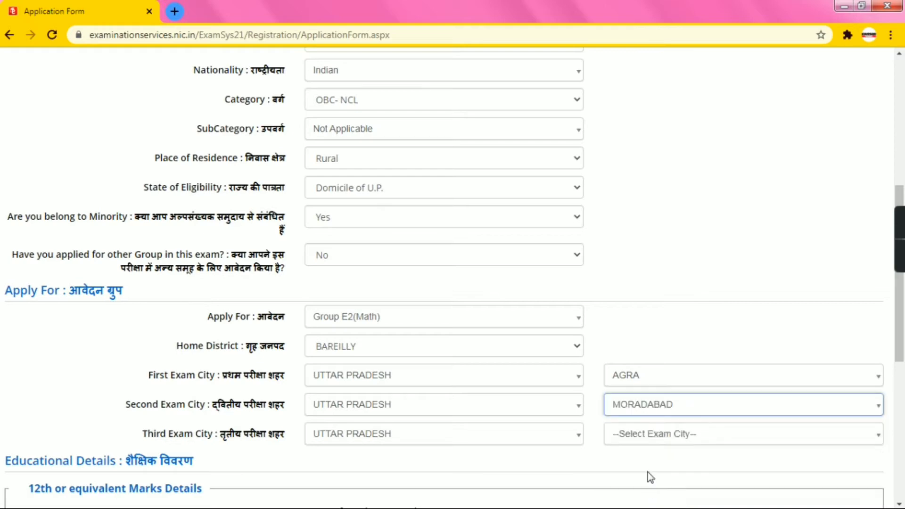
# Pick BUDAUN as the third exam city
pyautogui.click(646, 441)
pyautogui.scroll(-8, 643, 491)
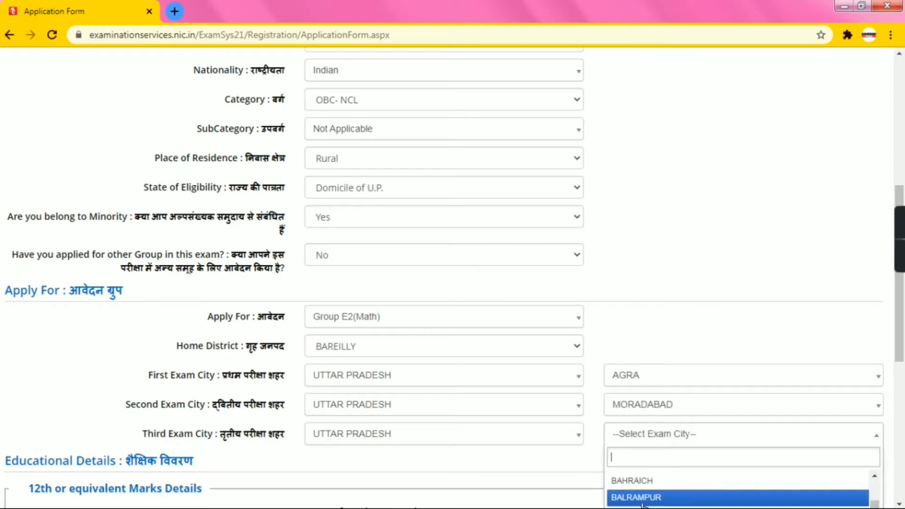
pyautogui.scroll(-3, 643, 504)
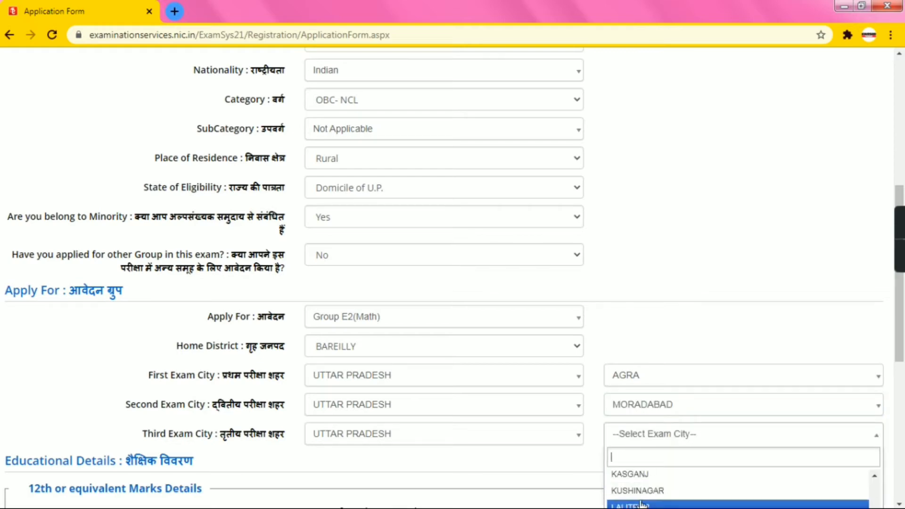
pyautogui.scroll(-2, 642, 503)
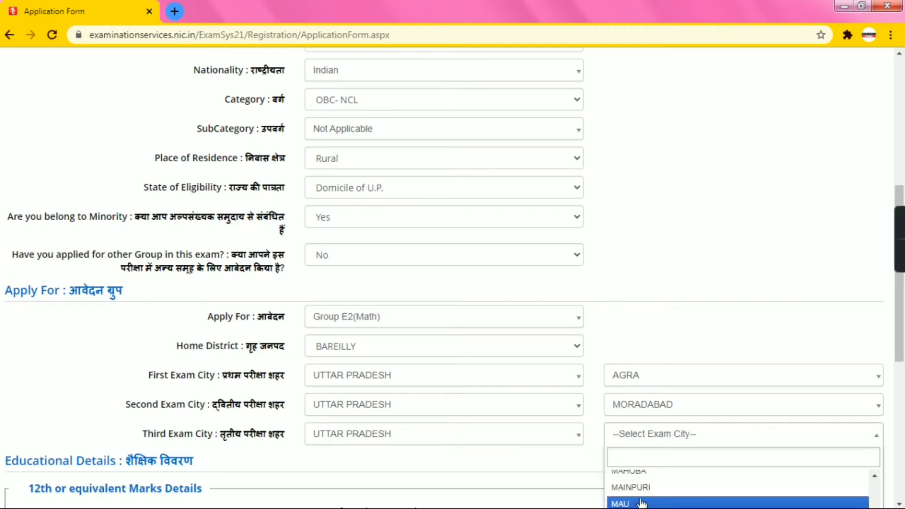
pyautogui.scroll(2, 642, 503)
pyautogui.scroll(10, 642, 504)
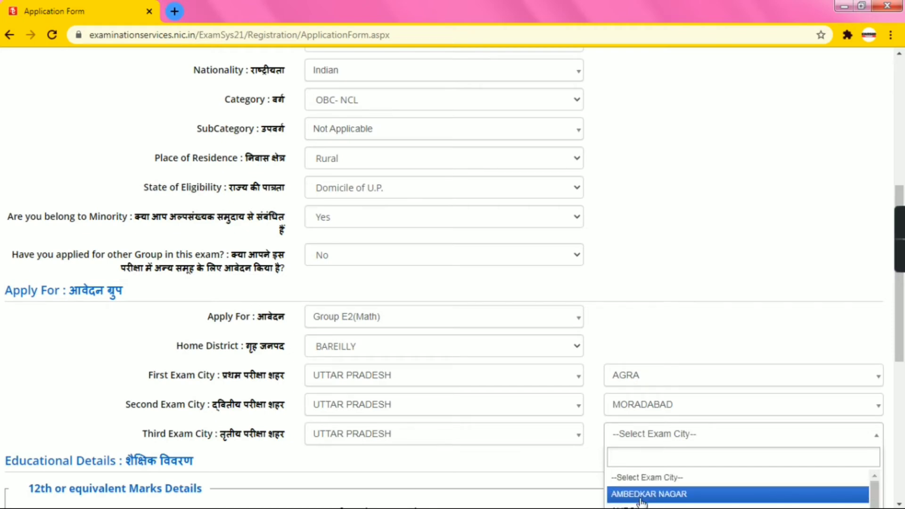
pyautogui.scroll(-1, 642, 503)
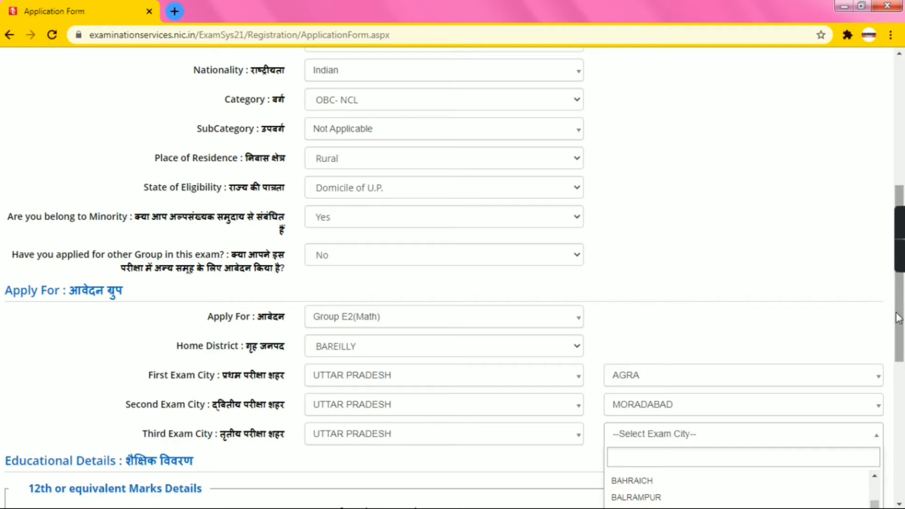
pyautogui.scroll(-5, 849, 396)
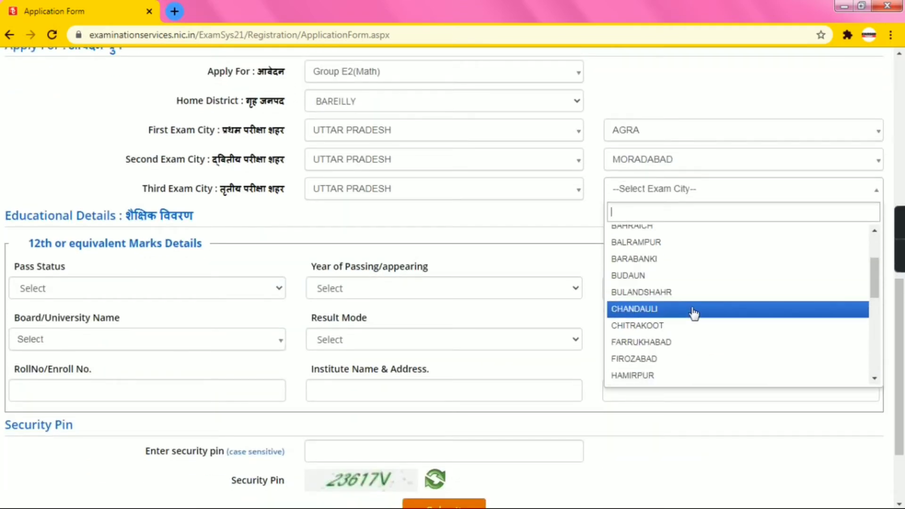
pyautogui.click(689, 285)
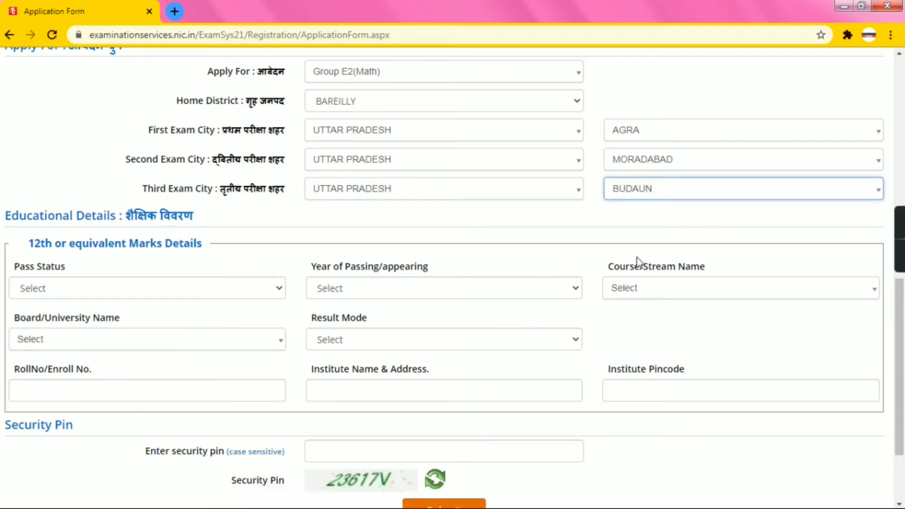
# Mark the 12th exam as Passed in 2014 with course 10+2 Science (Math)
pyautogui.click(100, 285)
pyautogui.click(152, 271)
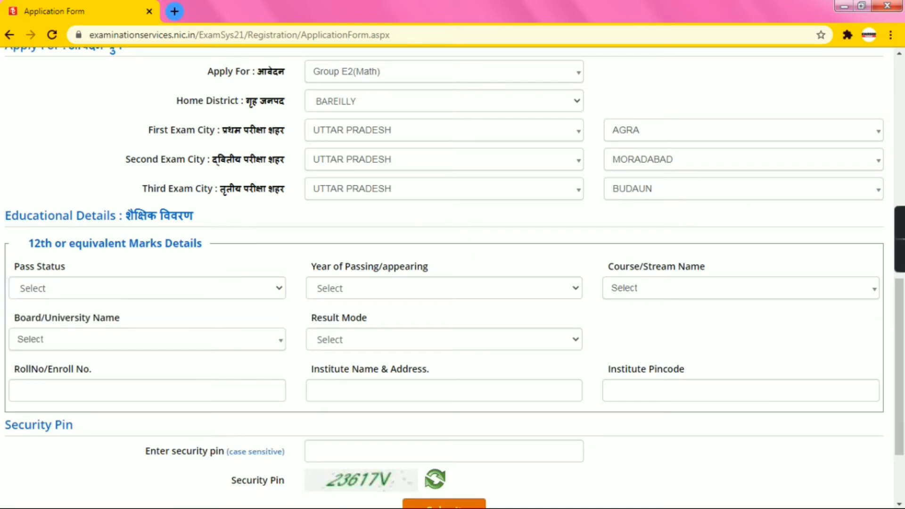
pyautogui.scroll(-3, 157, 252)
pyautogui.click(185, 172)
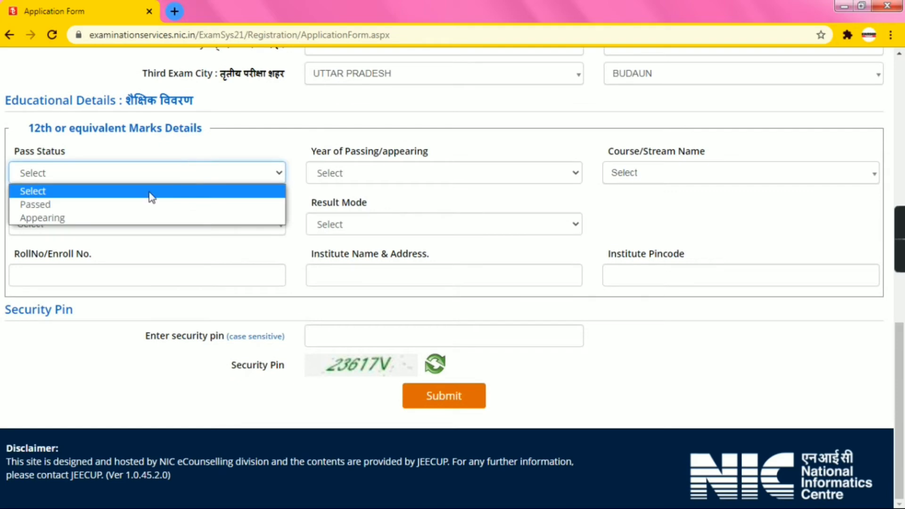
pyautogui.click(138, 207)
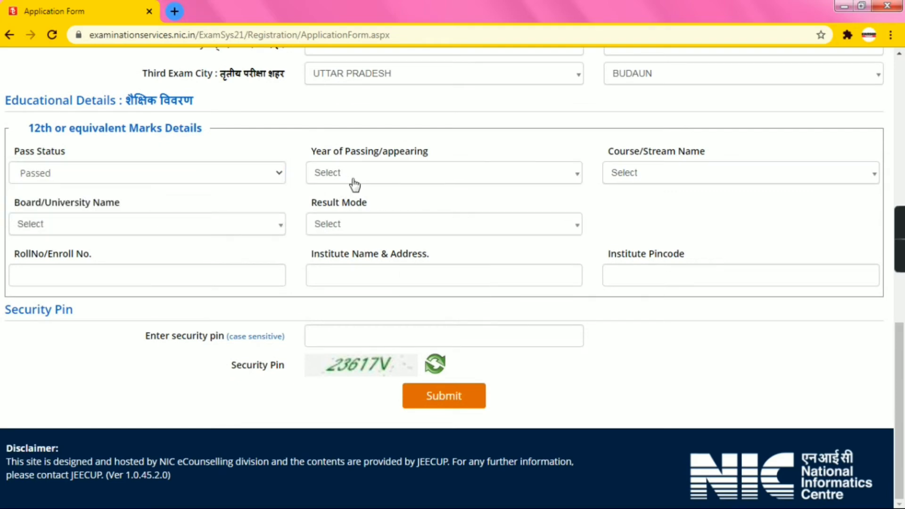
pyautogui.click(355, 183)
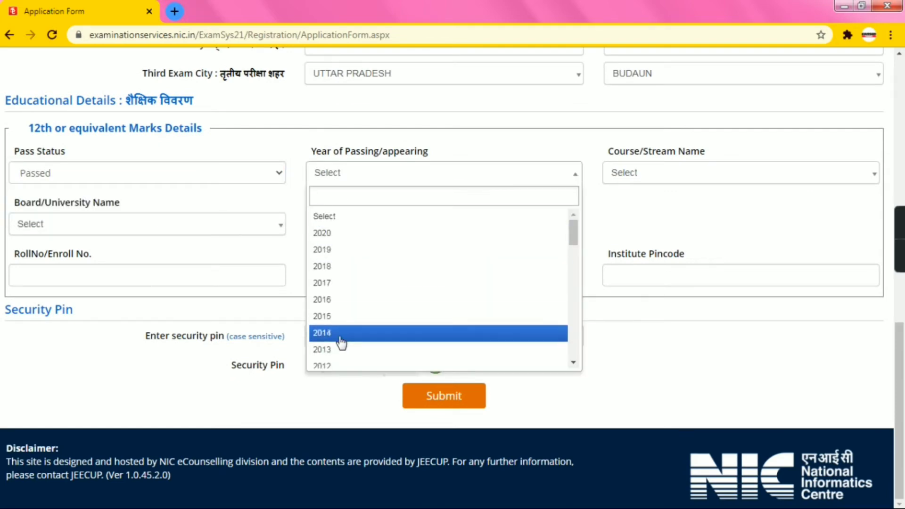
pyautogui.scroll(-2, 342, 357)
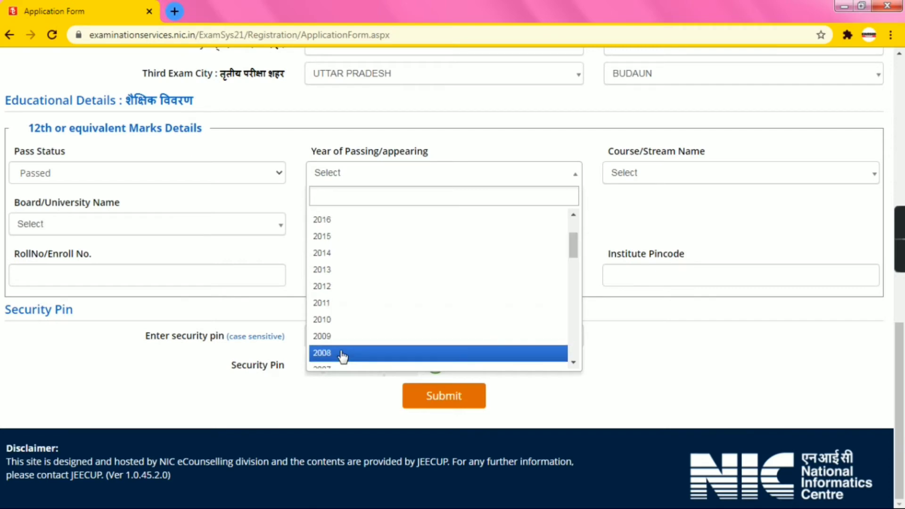
pyautogui.click(338, 255)
pyautogui.click(636, 180)
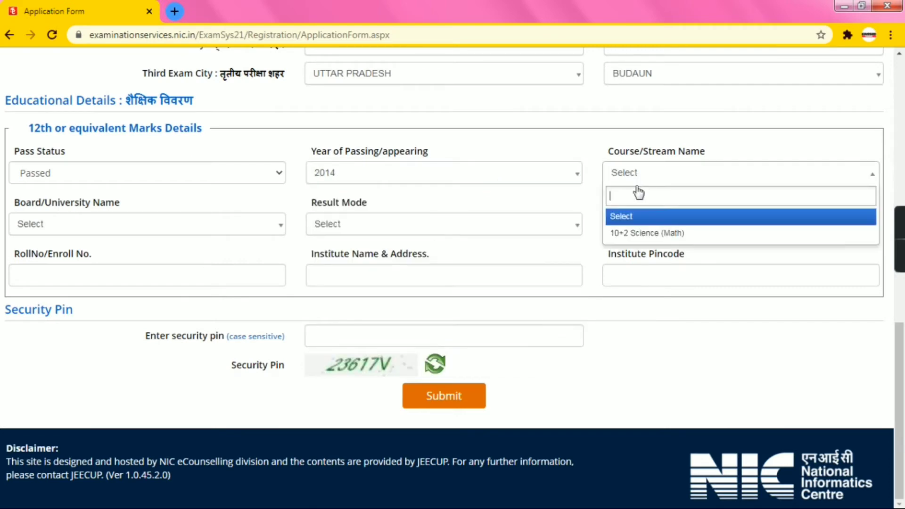
pyautogui.click(634, 233)
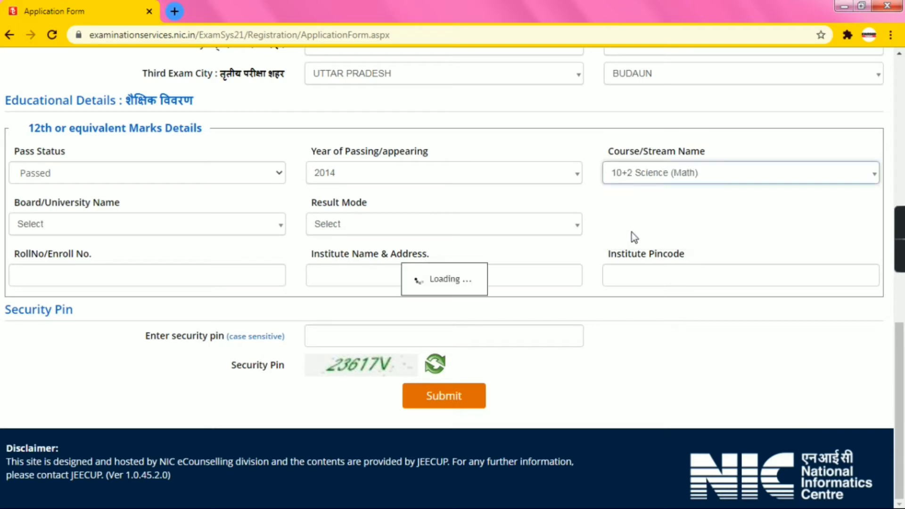
# Select BOARD OF HIGH SCHOOL AND INTERMEDIATE EDUCATION, UTTAR PRADESH and Percentage result mode
pyautogui.click(115, 233)
pyautogui.scroll(-5, 123, 401)
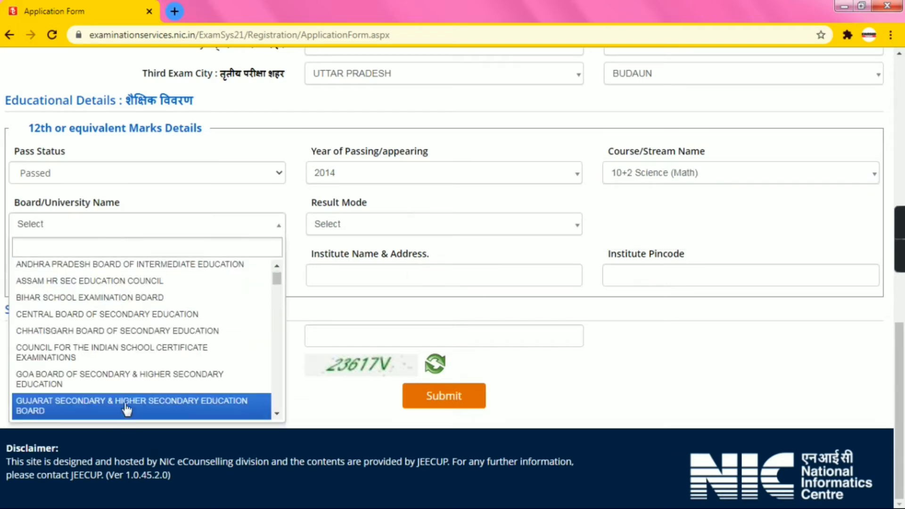
pyautogui.scroll(-5, 125, 401)
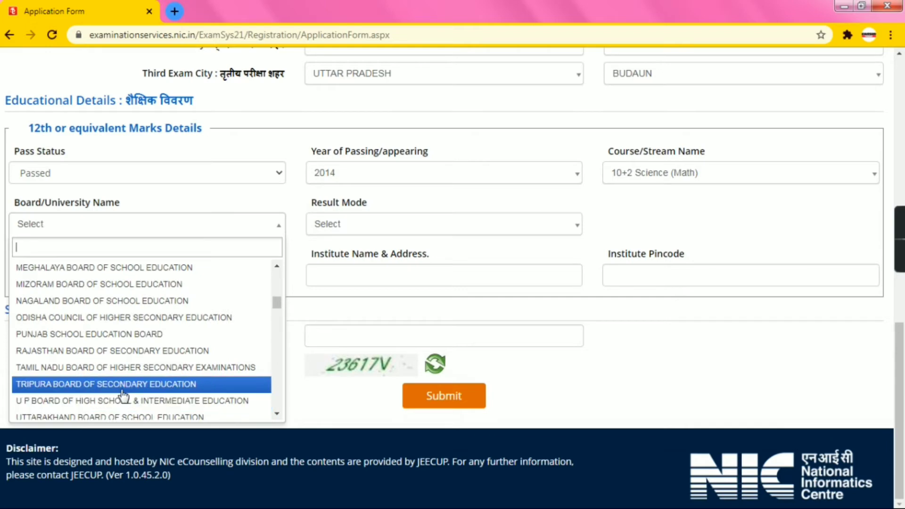
pyautogui.scroll(-1, 155, 415)
pyautogui.scroll(-3, 156, 415)
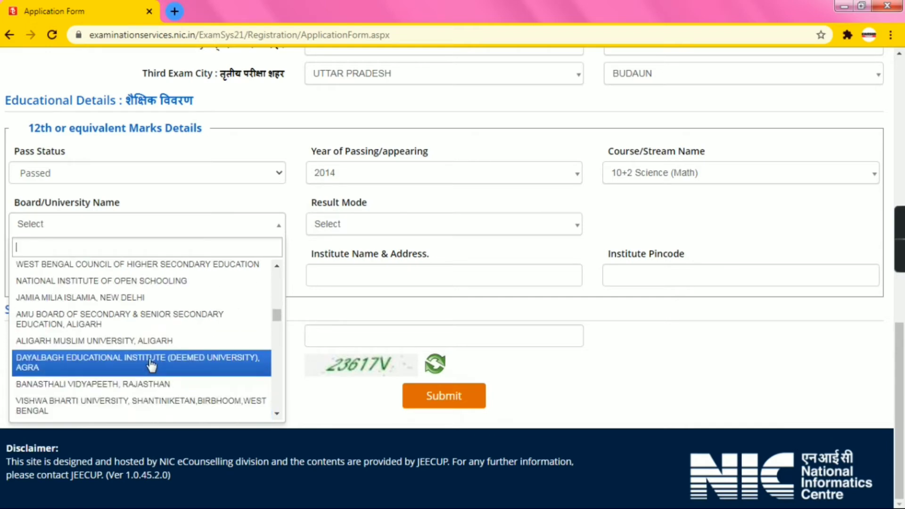
pyautogui.scroll(3, 159, 325)
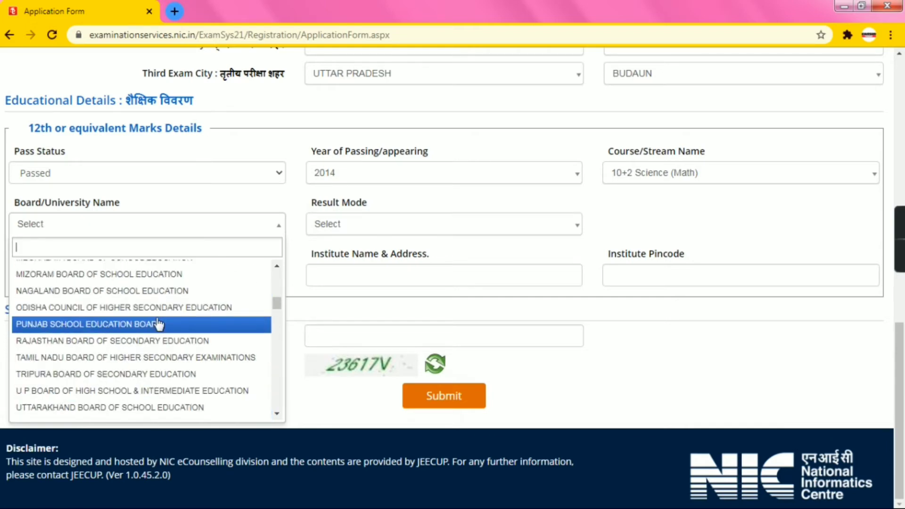
pyautogui.scroll(5, 158, 324)
pyautogui.scroll(2, 159, 324)
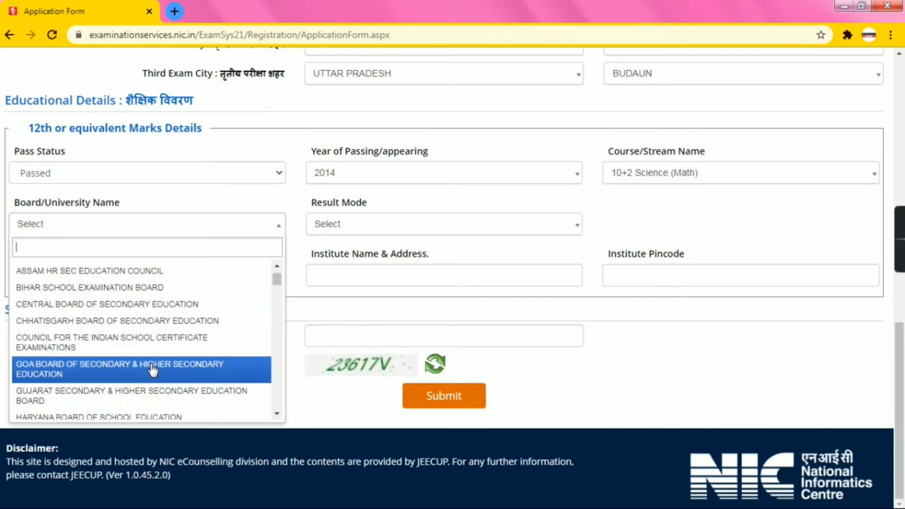
pyautogui.scroll(-2, 176, 400)
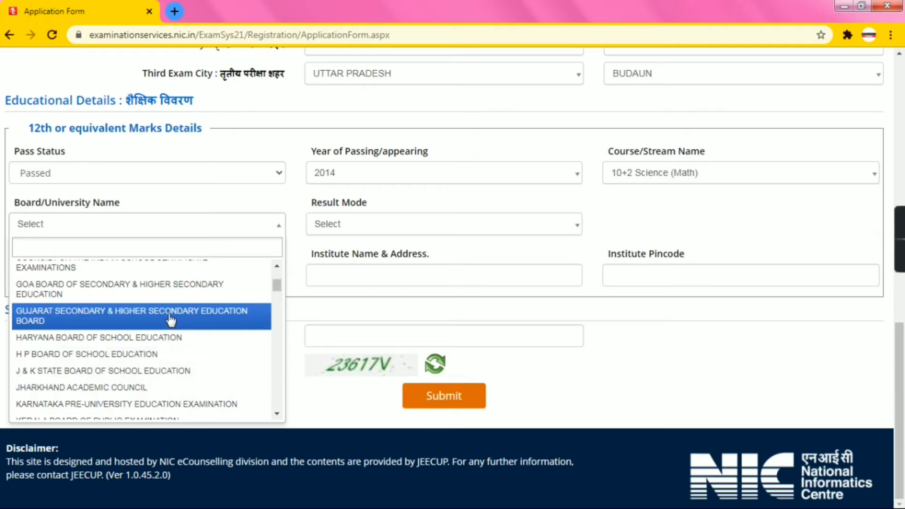
pyautogui.scroll(3, 171, 321)
pyautogui.scroll(-6, 170, 320)
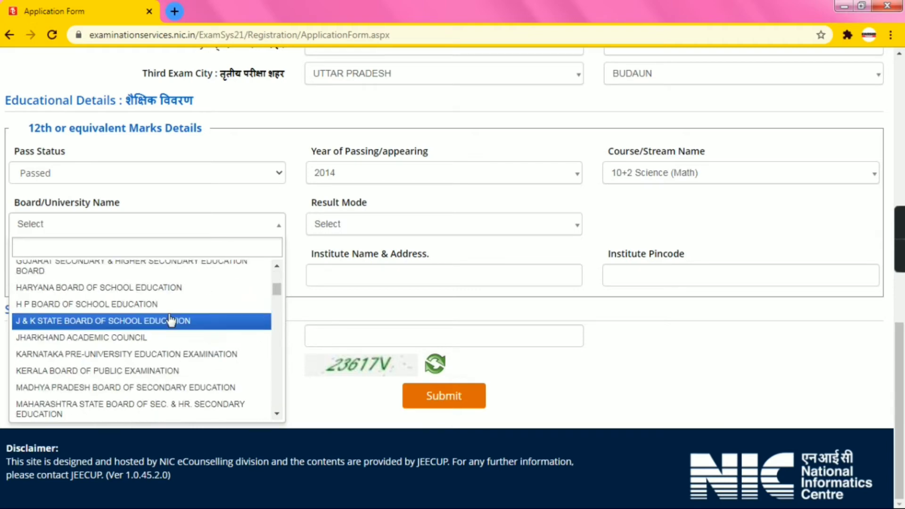
pyautogui.scroll(-2, 171, 320)
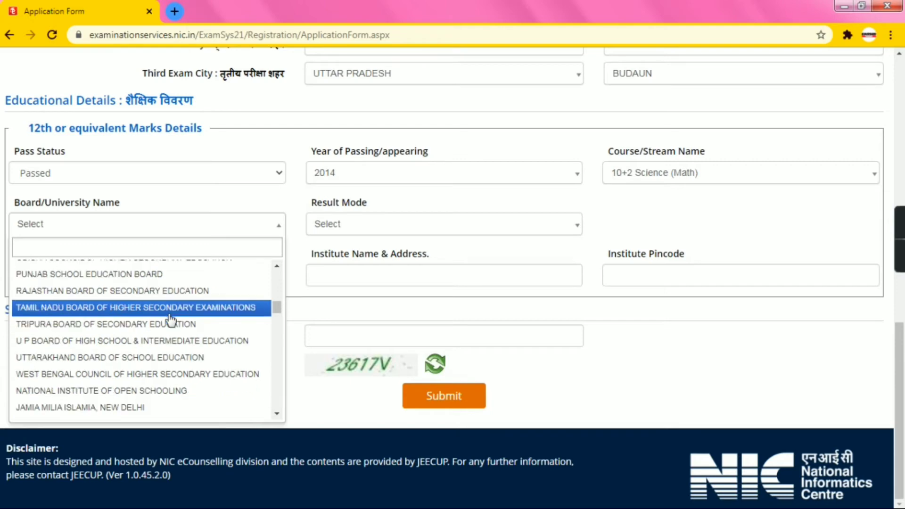
pyautogui.scroll(-3, 170, 362)
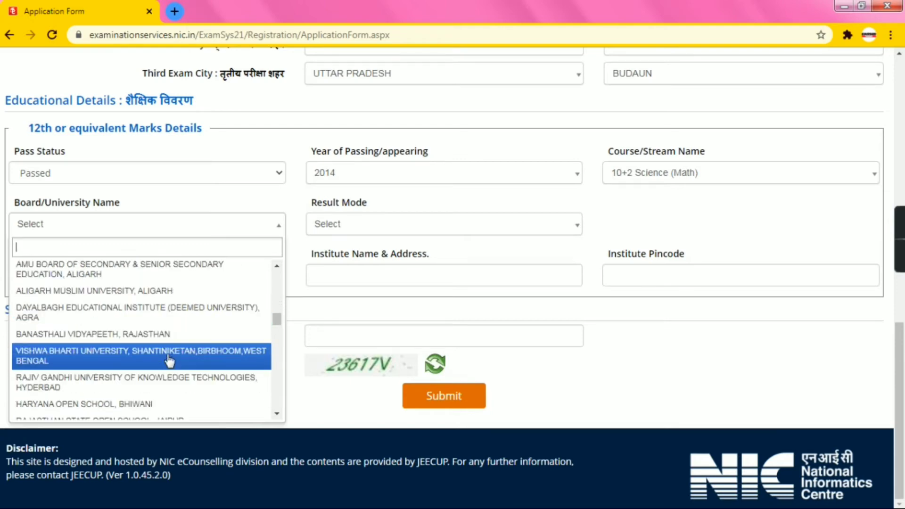
pyautogui.scroll(-3, 170, 361)
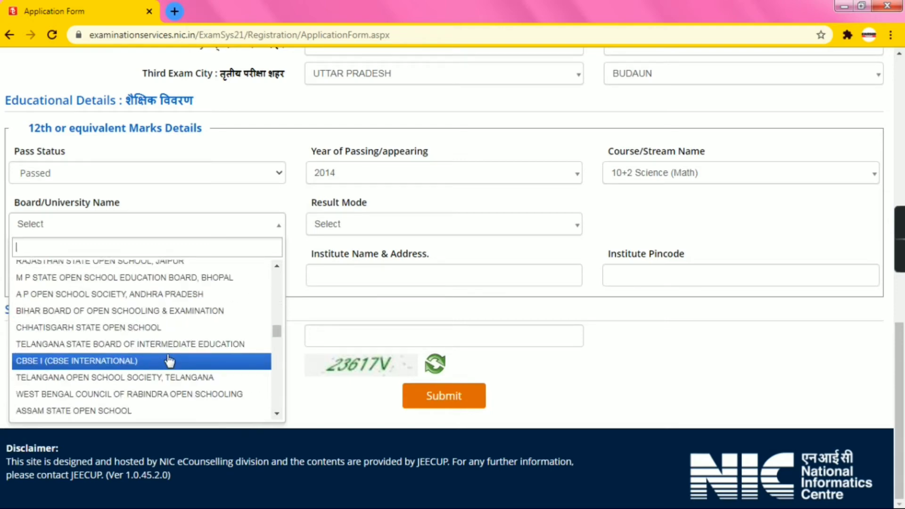
pyautogui.scroll(-5, 170, 361)
pyautogui.scroll(-3, 170, 361)
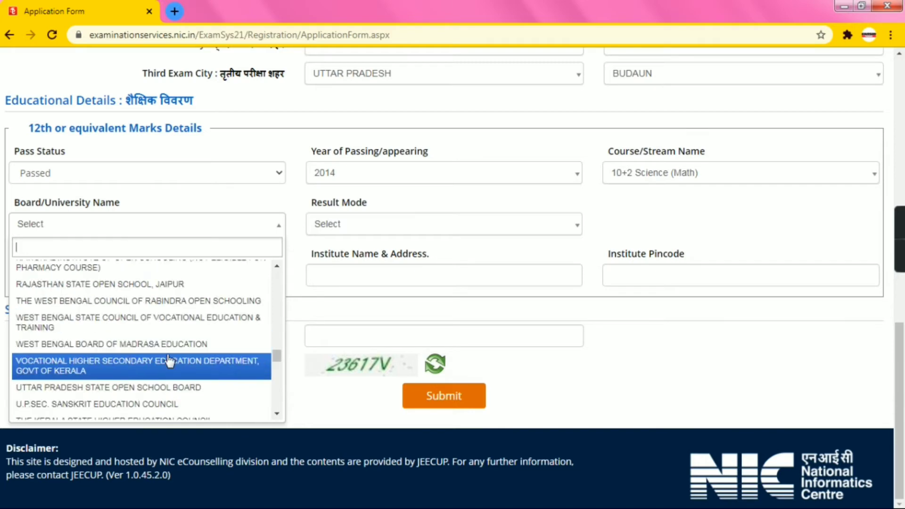
pyautogui.scroll(-6, 170, 361)
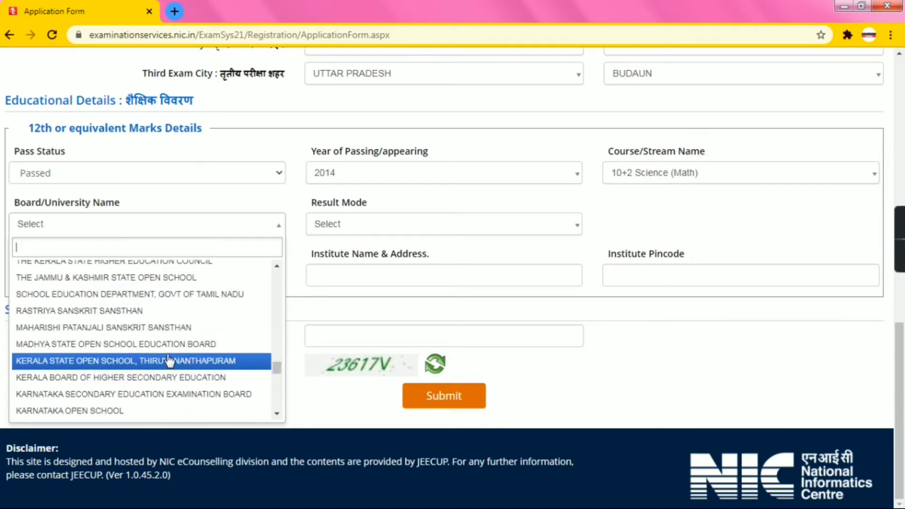
pyautogui.scroll(-3, 169, 361)
pyautogui.scroll(-3, 170, 361)
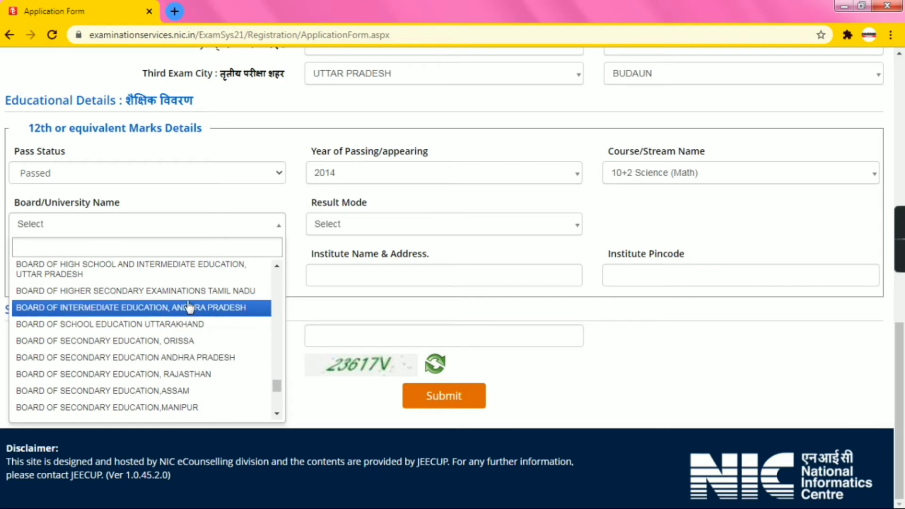
pyautogui.click(194, 267)
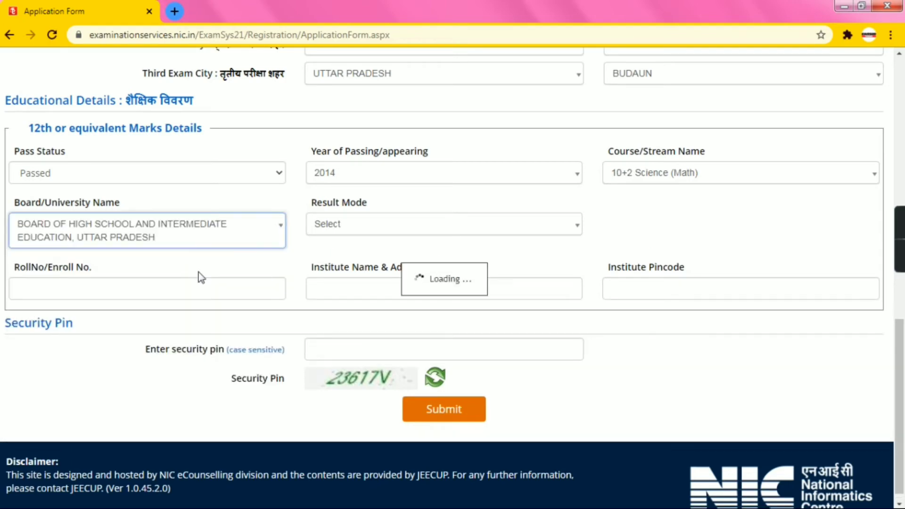
pyautogui.click(405, 226)
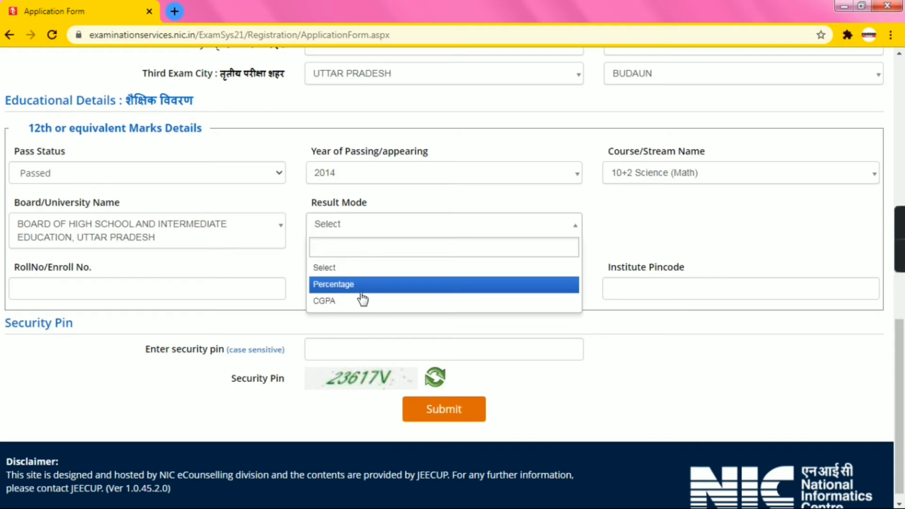
pyautogui.click(360, 286)
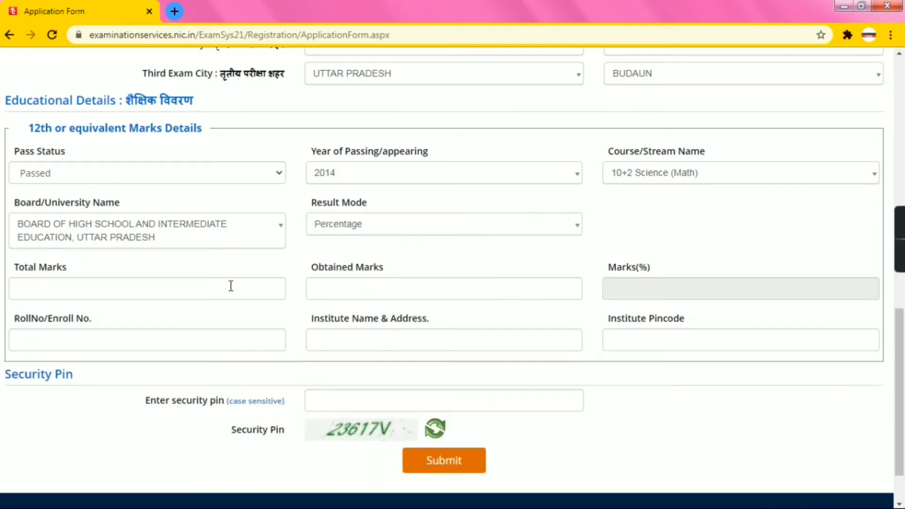
# Enter 500 total and 282 obtained marks and calculate the 56.40 percentage
pyautogui.click(207, 286)
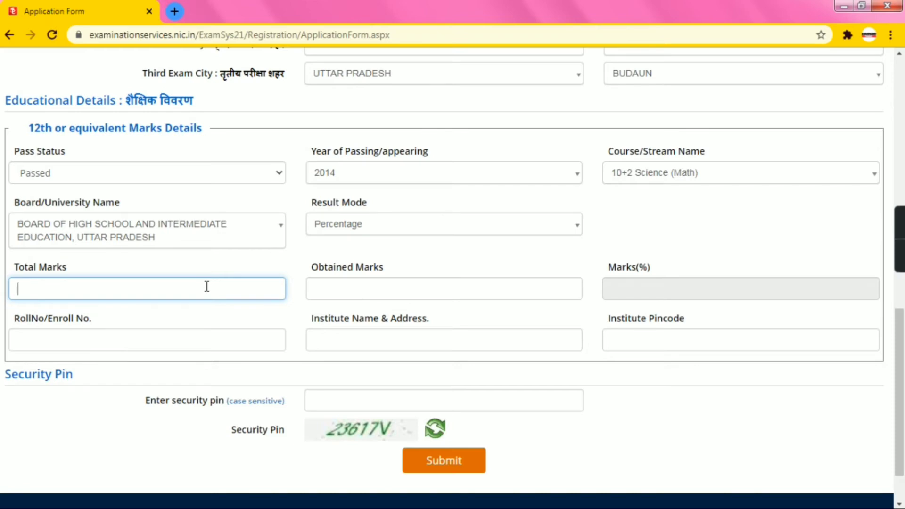
pyautogui.click(202, 301)
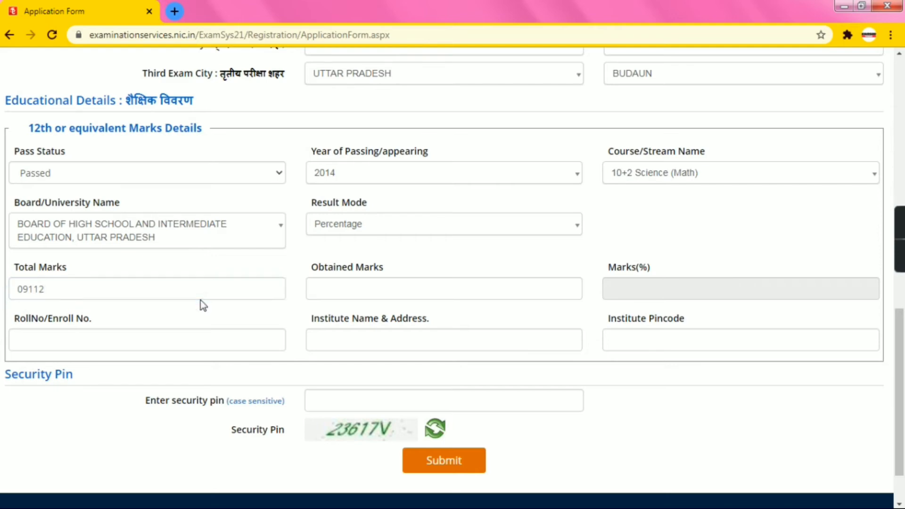
pyautogui.click(187, 291)
pyautogui.press('BackSpace')
pyautogui.press('BackSpace')
pyautogui.press('BackSpace')
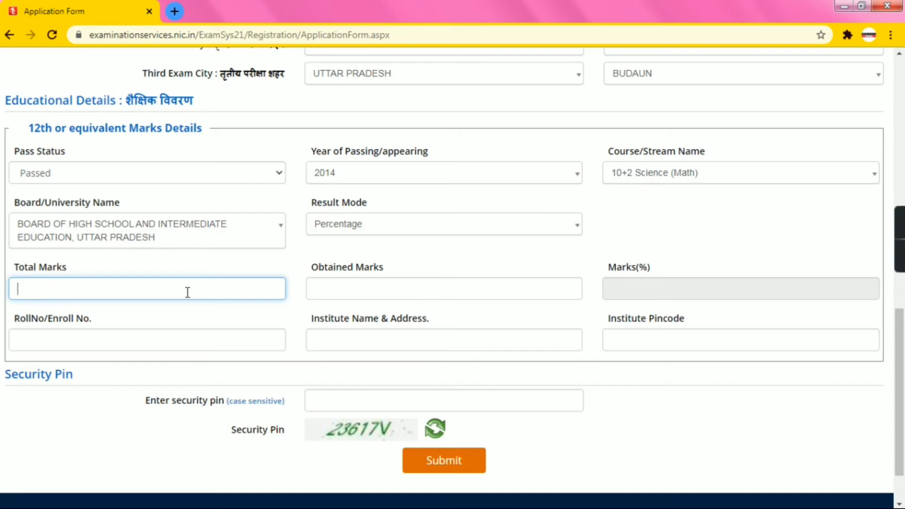
pyautogui.write('500')
pyautogui.click(368, 288)
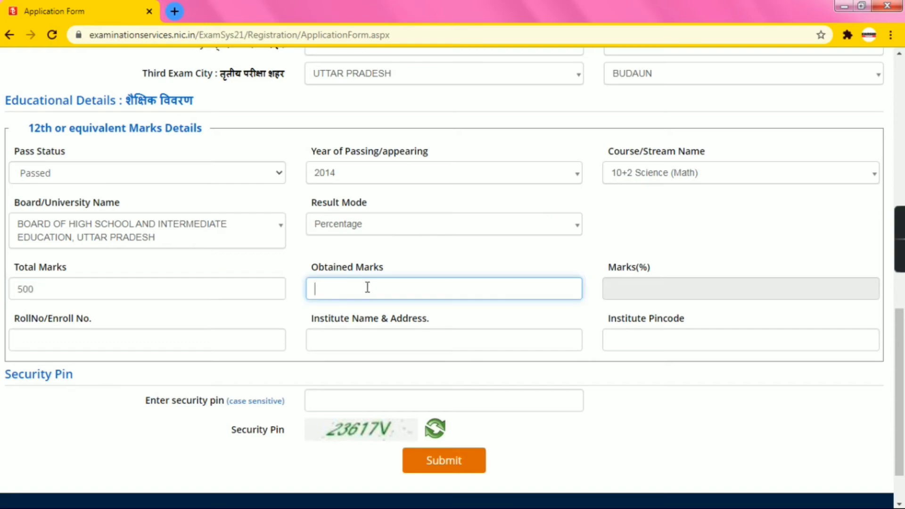
pyautogui.write('282')
pyautogui.click(619, 297)
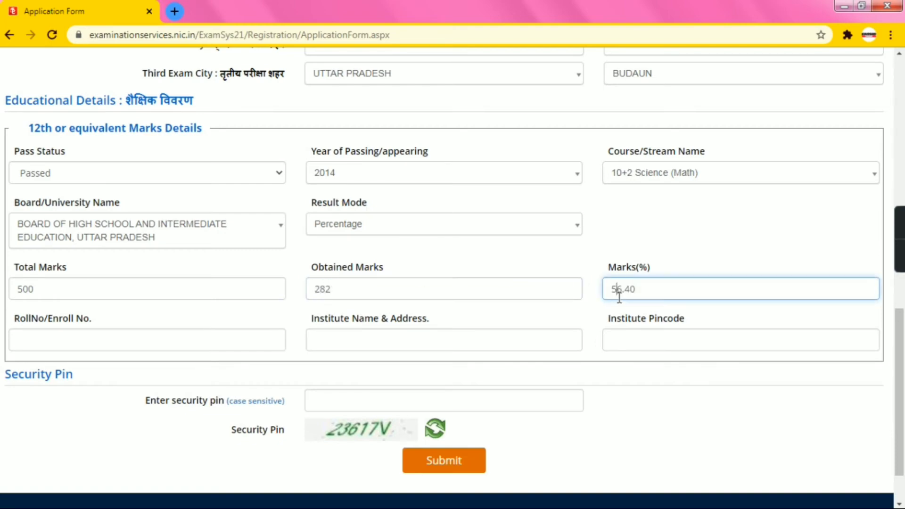
# Enter the candidate's roll number in RollNo/Enroll No
pyautogui.click(142, 346)
pyautogui.write('01')
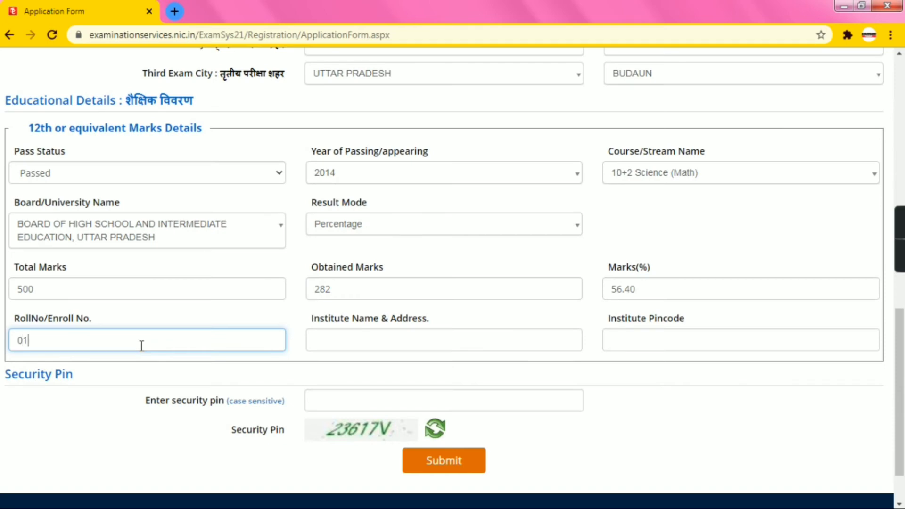
pyautogui.press('BackSpace')
pyautogui.click(319, 352)
# Fill in institute C A S INTAR COLLAGE FARIDPUR with pincode 243503
pyautogui.click(324, 343)
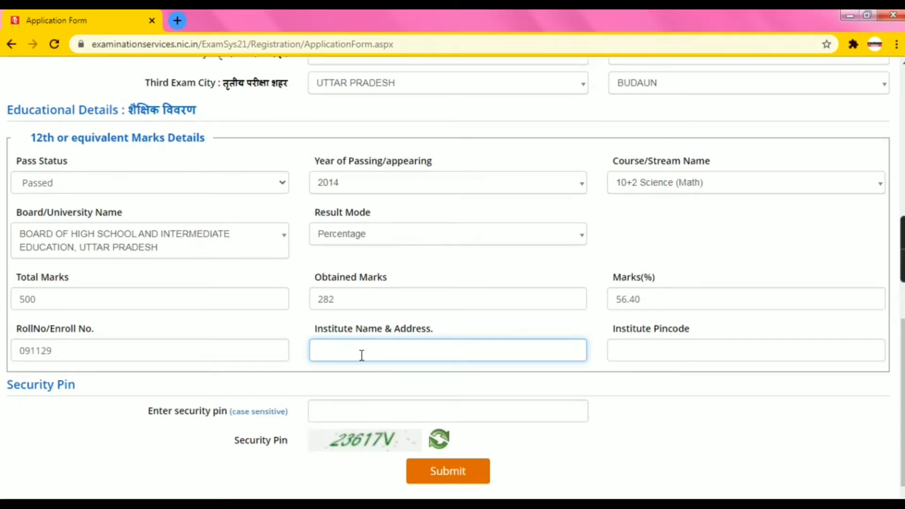
pyautogui.write('C')
pyautogui.write(' A')
pyautogui.write('S')
pyautogui.write(' INTAR ')
pyautogui.write('C')
pyautogui.write('OLLAGE')
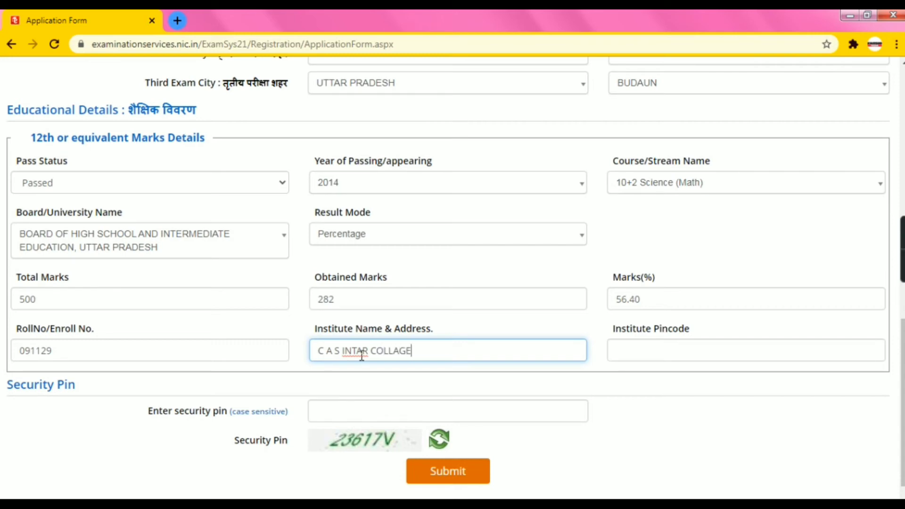
pyautogui.write(' S')
pyautogui.press('BackSpace')
pyautogui.write('FARIDPUR')
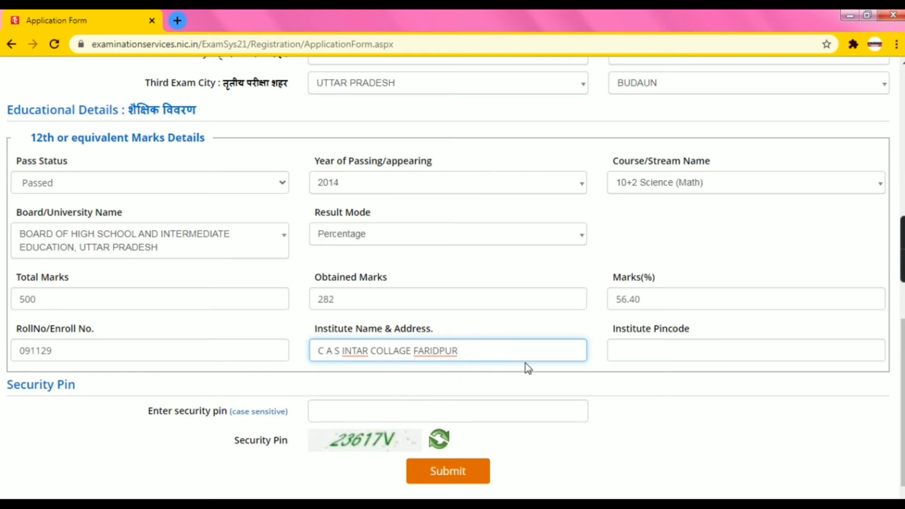
pyautogui.click(636, 353)
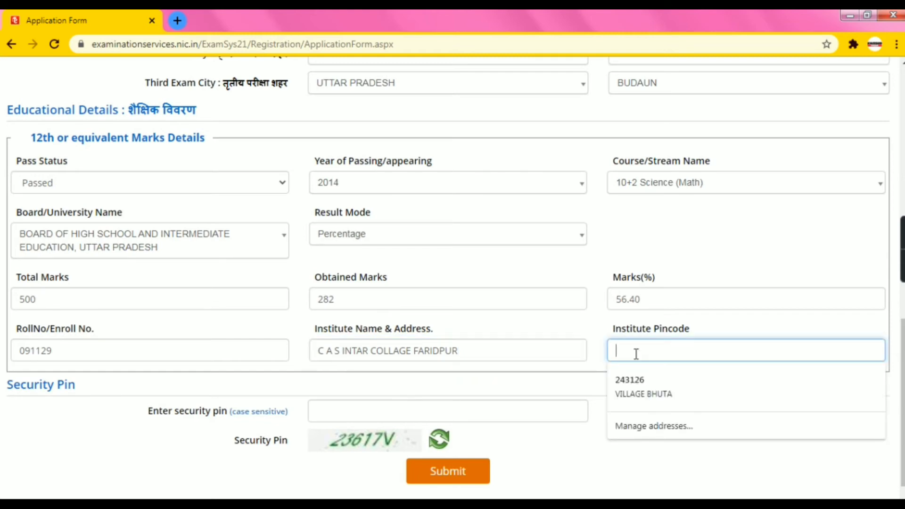
pyautogui.write('243503')
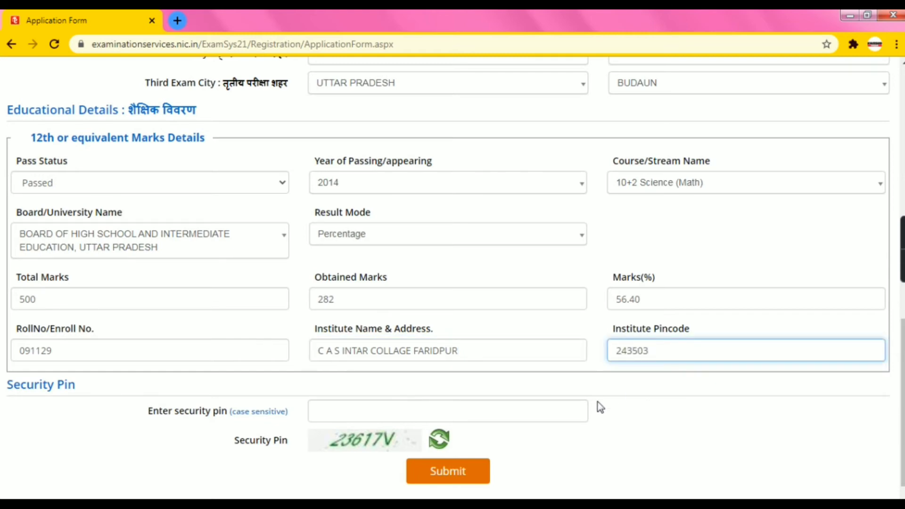
# Enter the captcha code in the security pin field
pyautogui.click(380, 405)
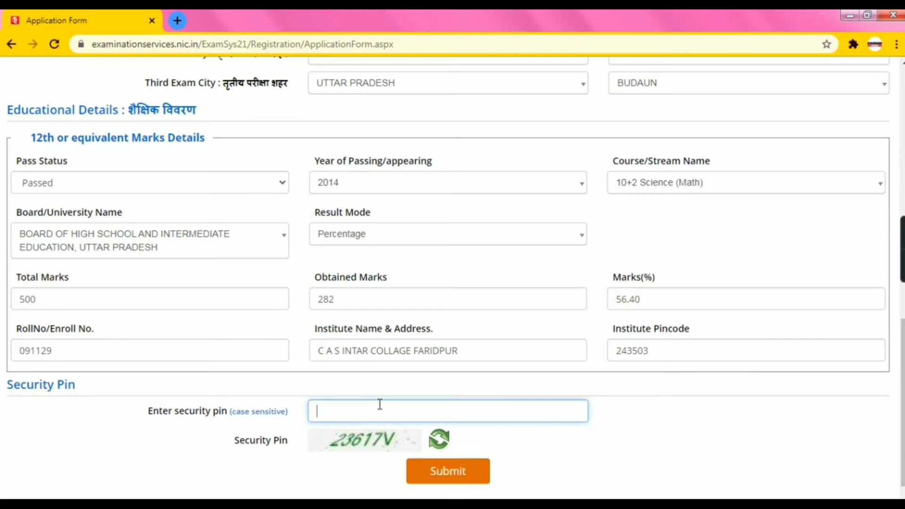
pyautogui.write('2')
pyautogui.write('3')
pyautogui.write('621')
pyautogui.press('BackSpace')
pyautogui.press('BackSpace')
pyautogui.write('17V')
pyautogui.click(428, 479)
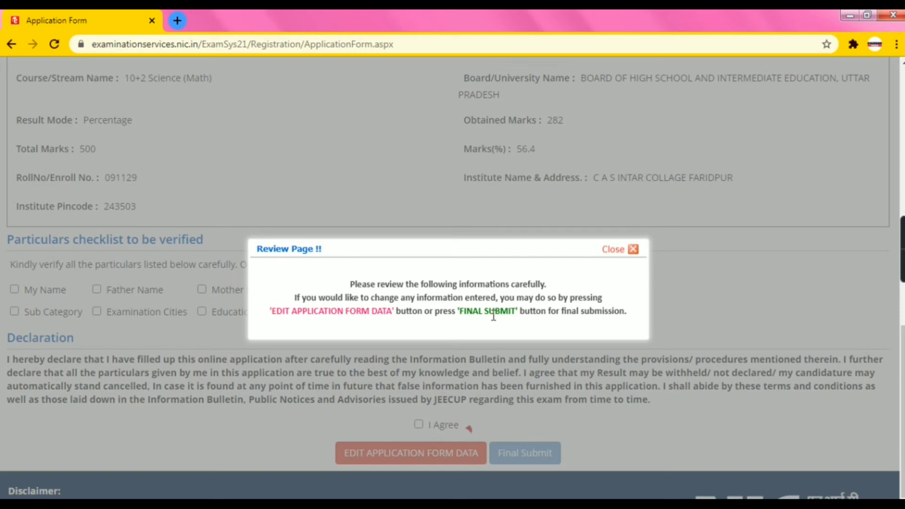
pyautogui.click(632, 251)
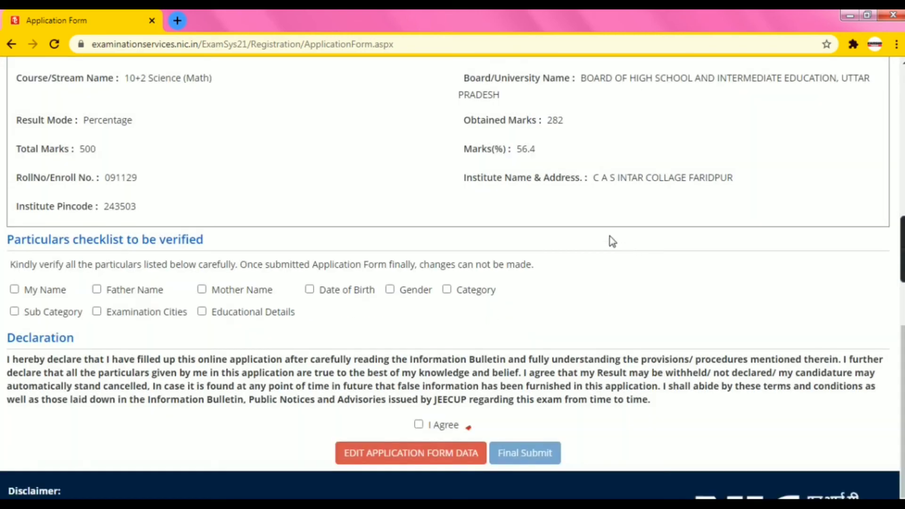
pyautogui.scroll(15, 598, 228)
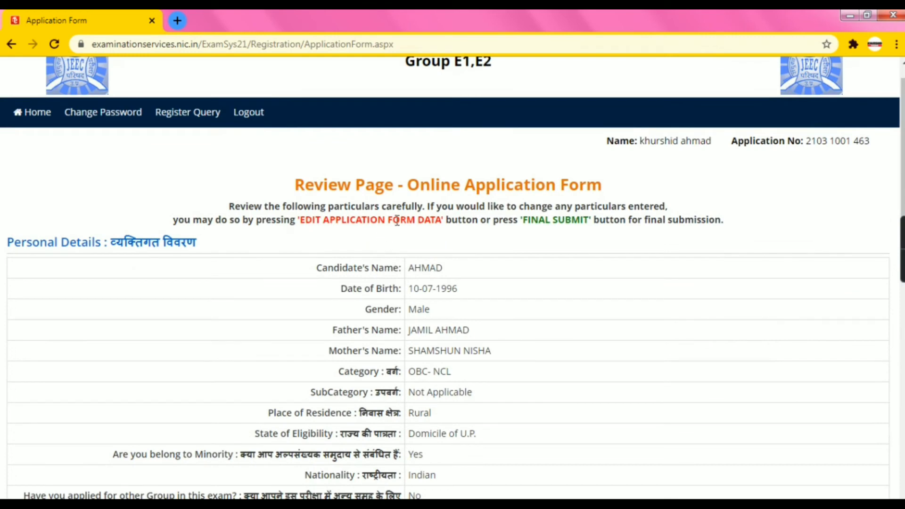
pyautogui.scroll(-3, 470, 250)
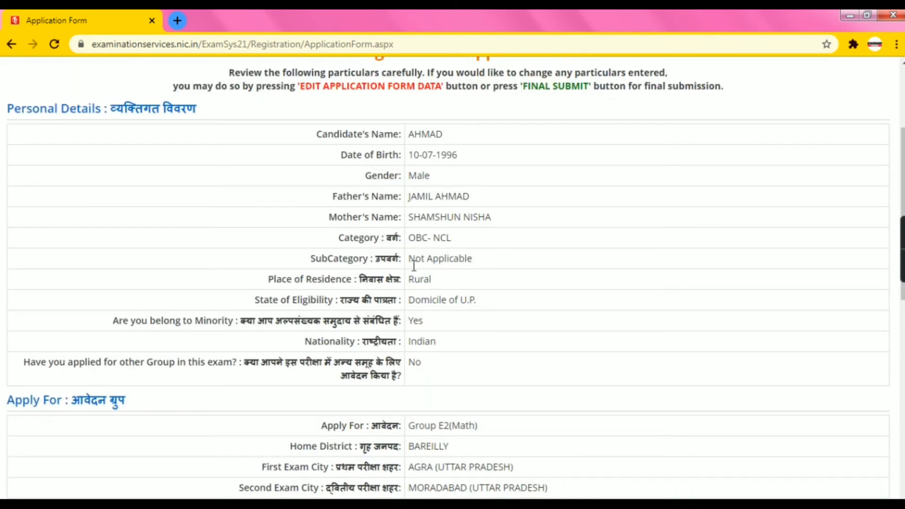
pyautogui.scroll(-4, 414, 268)
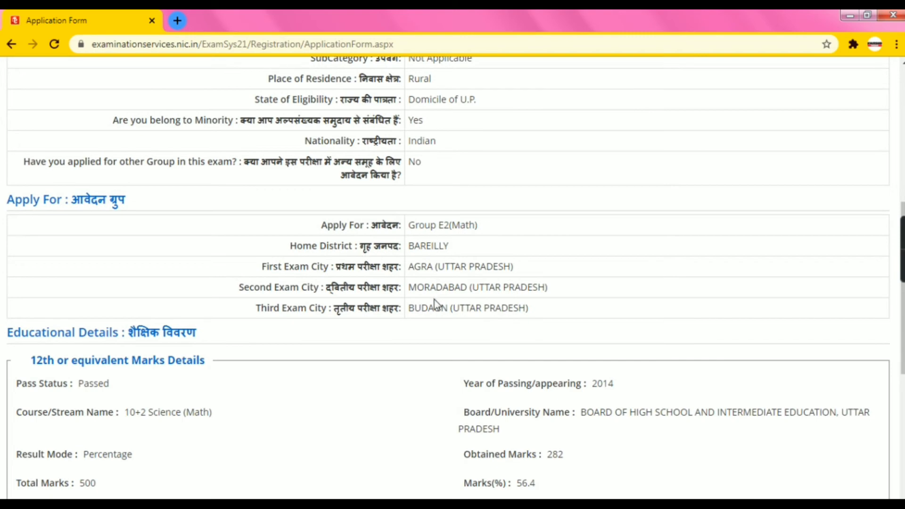
pyautogui.scroll(-3, 434, 304)
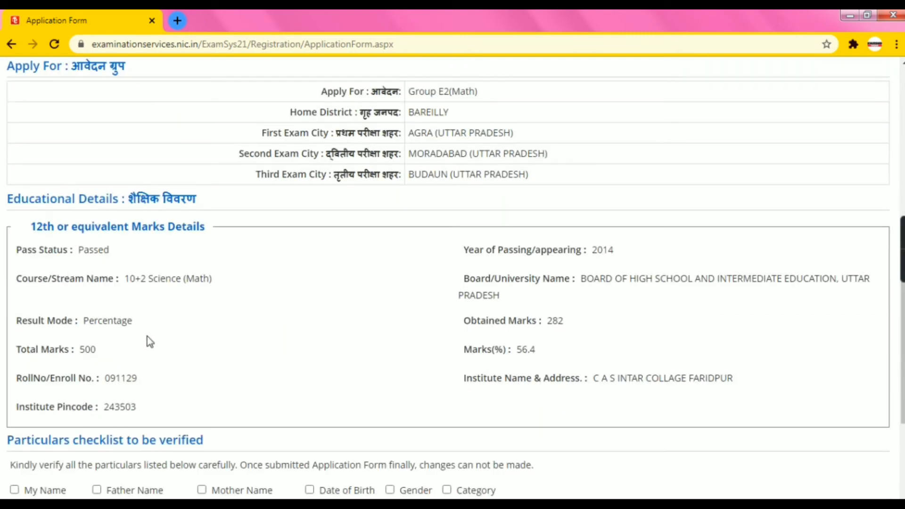
pyautogui.scroll(-3, 491, 372)
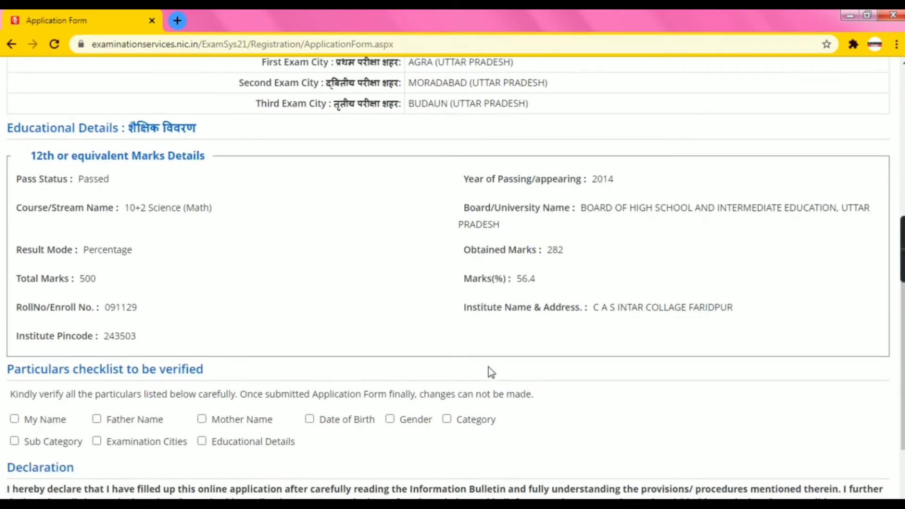
pyautogui.scroll(-2, 434, 289)
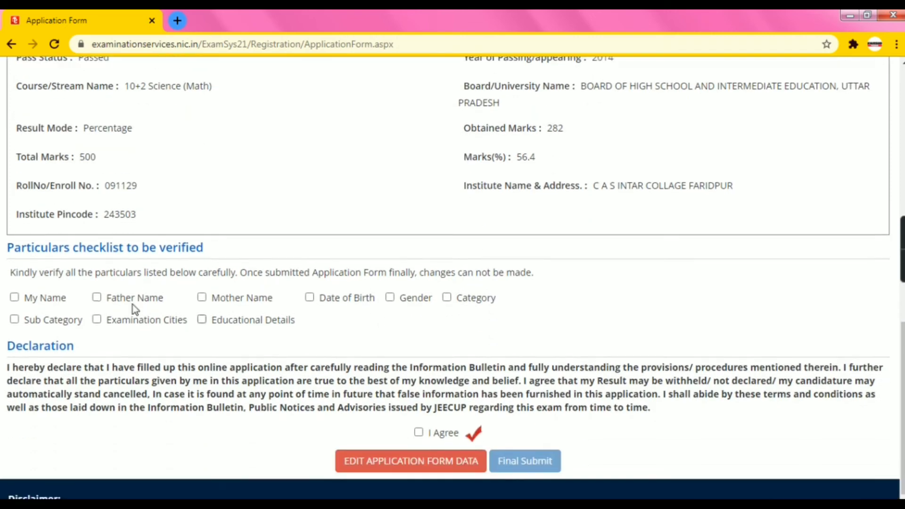
# Tick every checklist box from My Name through Educational Details as verified
pyautogui.click(15, 289)
pyautogui.click(99, 289)
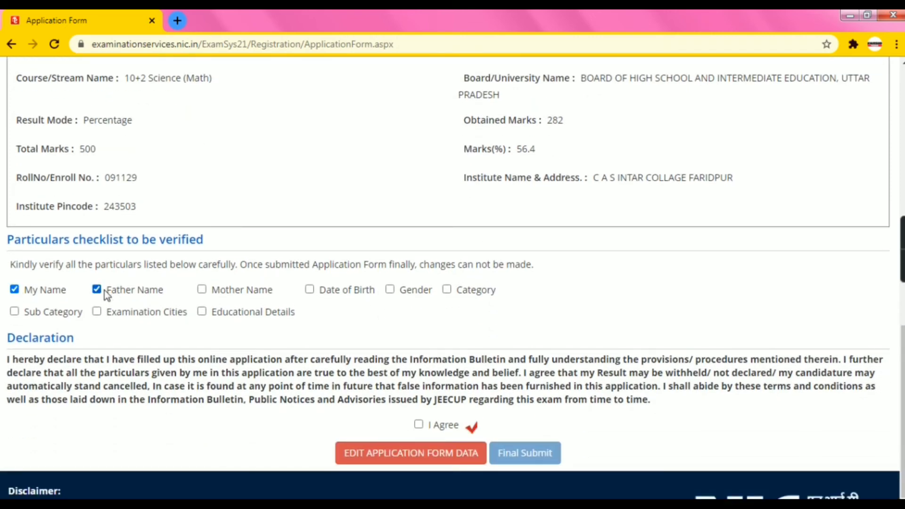
pyautogui.click(219, 292)
pyautogui.click(318, 290)
pyautogui.click(401, 292)
pyautogui.click(450, 291)
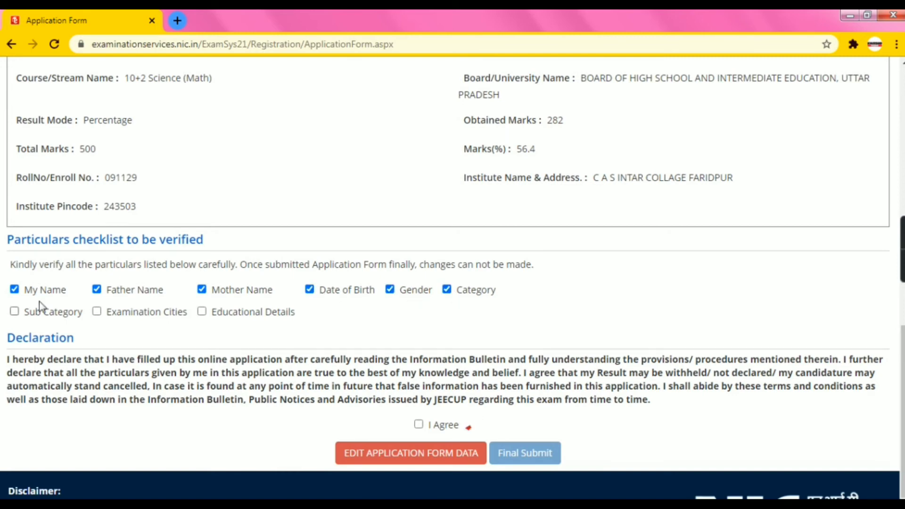
pyautogui.click(16, 312)
pyautogui.click(98, 311)
pyautogui.click(202, 312)
# Accept the declaration and confirm the Final Submit of the application
pyautogui.scroll(-1, 208, 341)
pyautogui.click(421, 394)
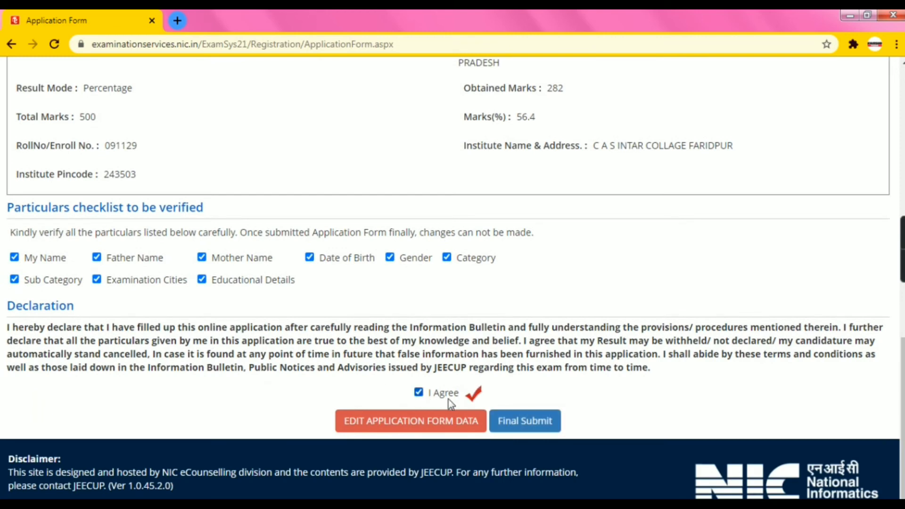
pyautogui.click(520, 423)
pyautogui.click(430, 315)
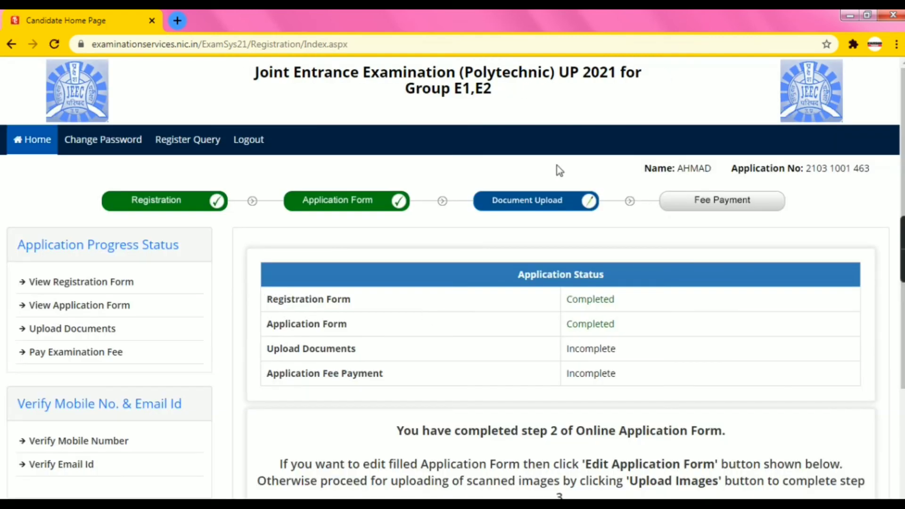
# Scroll down the Candidate Home Page and go to Upload Images
pyautogui.scroll(-3, 475, 289)
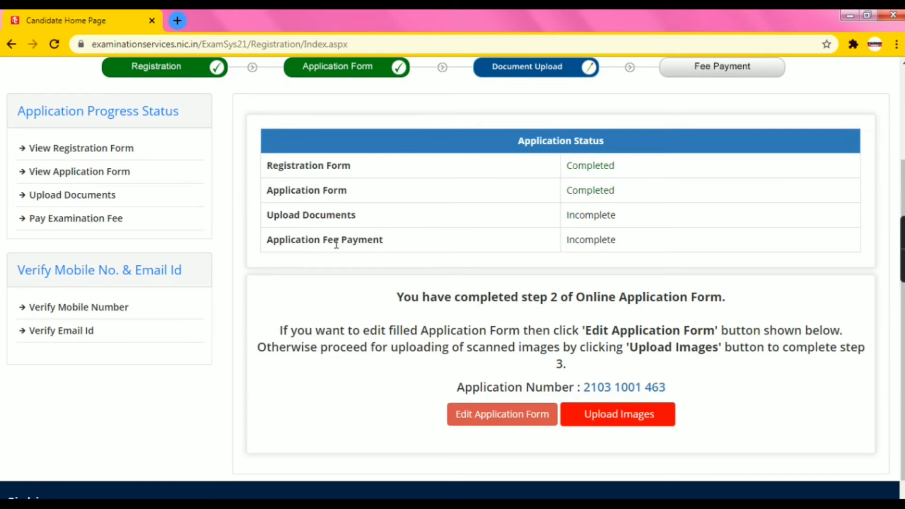
pyautogui.click(619, 418)
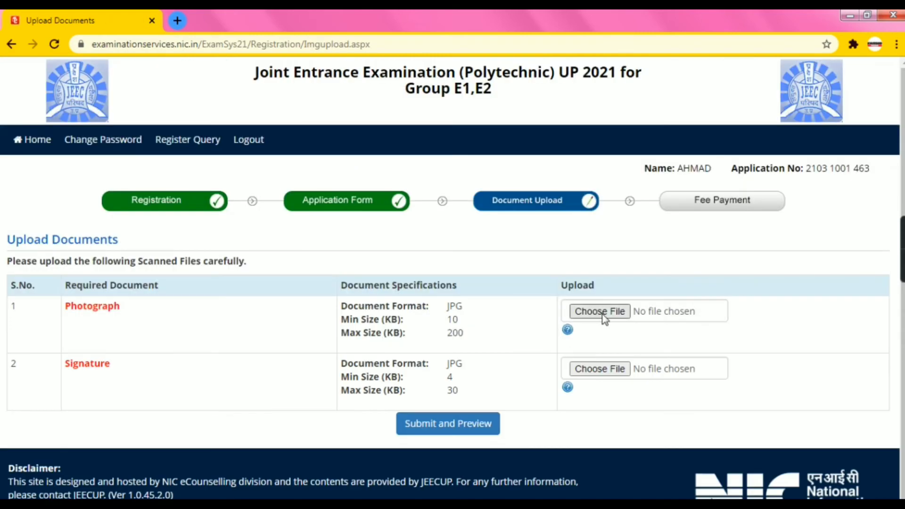
# Attach the candidate's portrait photo to the Photograph upload, noting the 200 KB limit
pyautogui.click(601, 312)
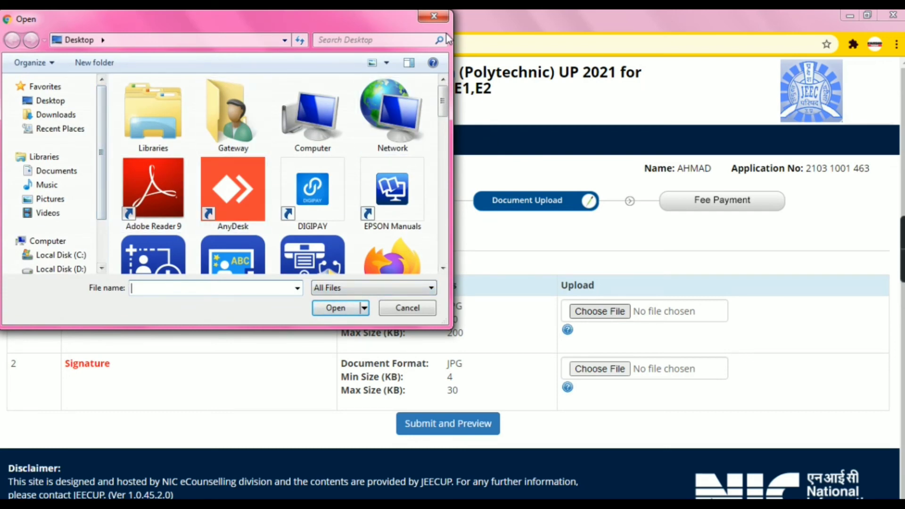
pyautogui.click(433, 15)
pyautogui.moveTo(449, 332); pyautogui.dragTo(478, 340)
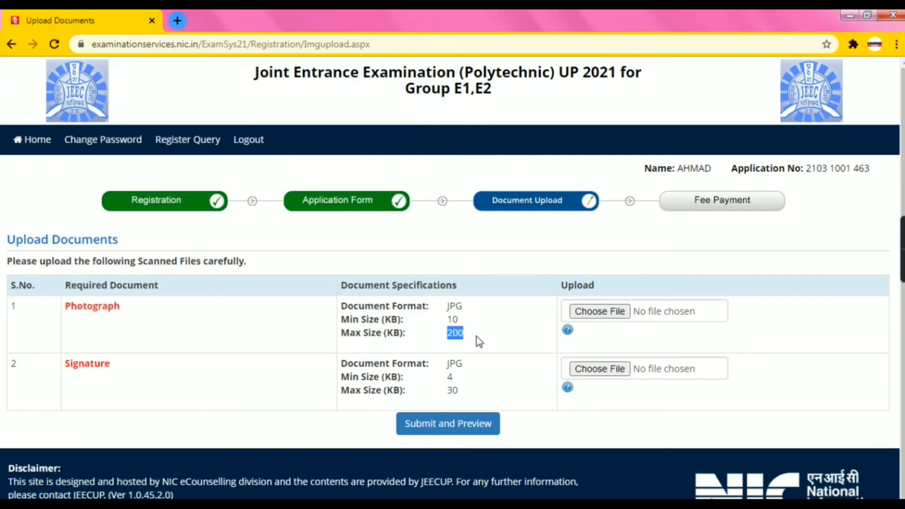
pyautogui.click(590, 312)
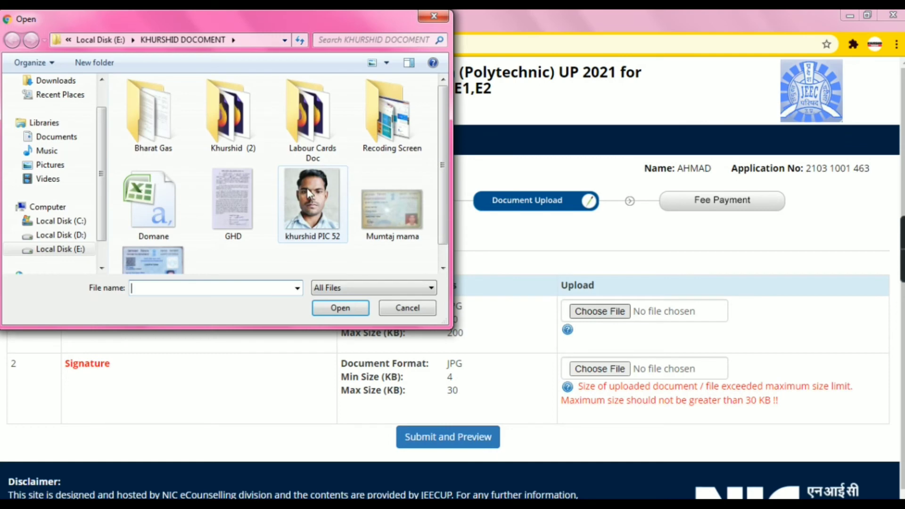
pyautogui.click(314, 206)
pyautogui.click(344, 307)
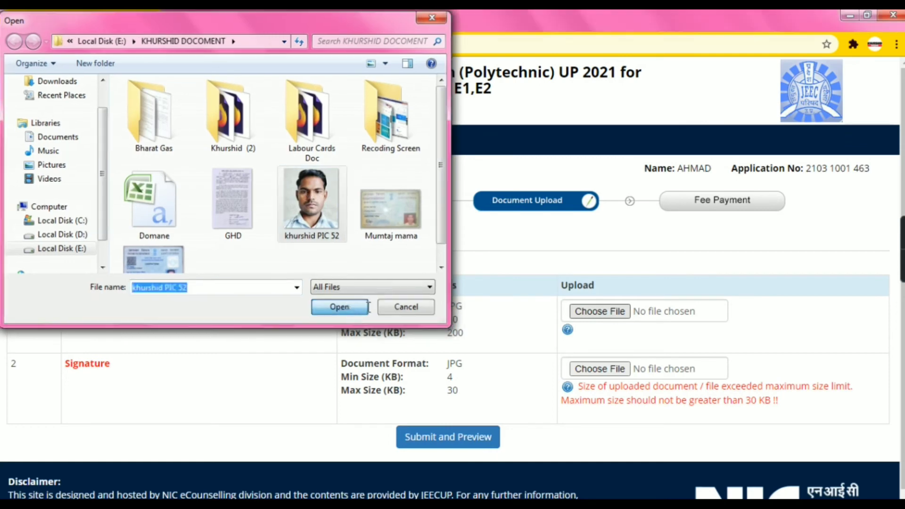
# In Downloads, check the file sizes of the 600dpi signature scans
pyautogui.click(600, 467)
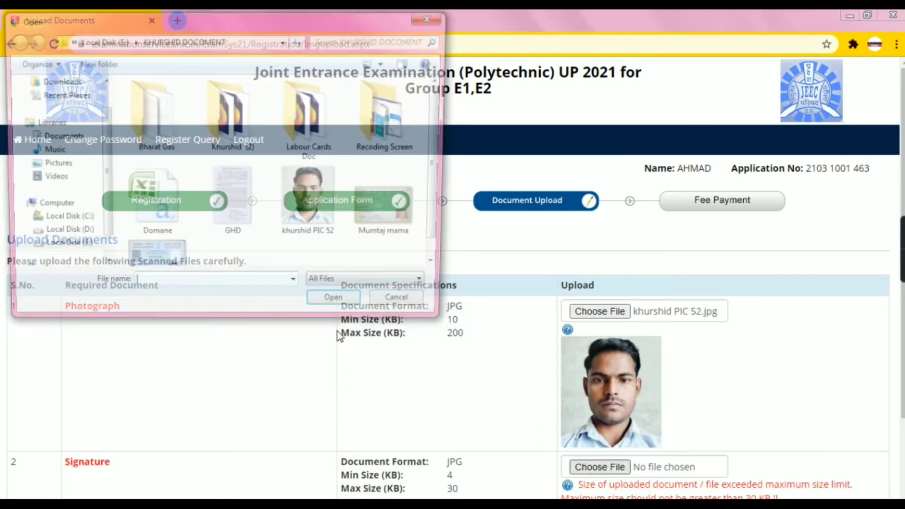
pyautogui.click(245, 227)
pyautogui.click(56, 81)
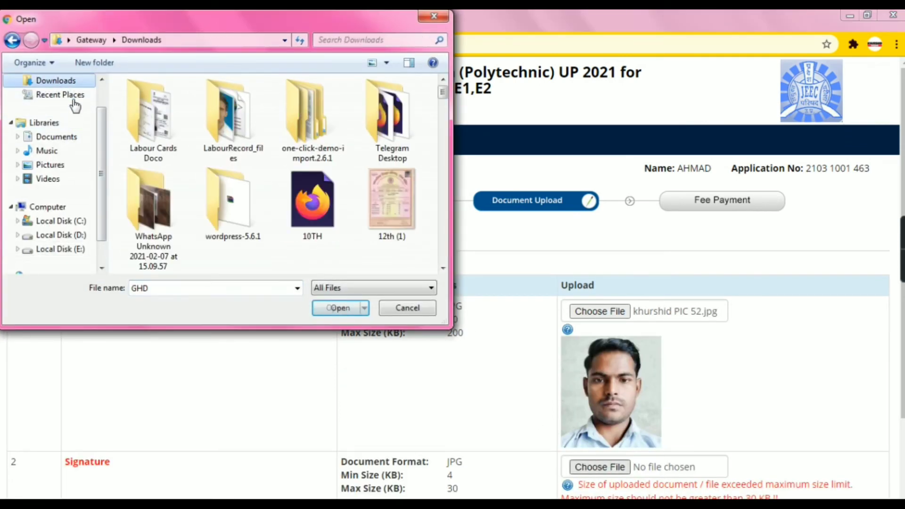
pyautogui.click(310, 208)
pyautogui.scroll(-3, 310, 209)
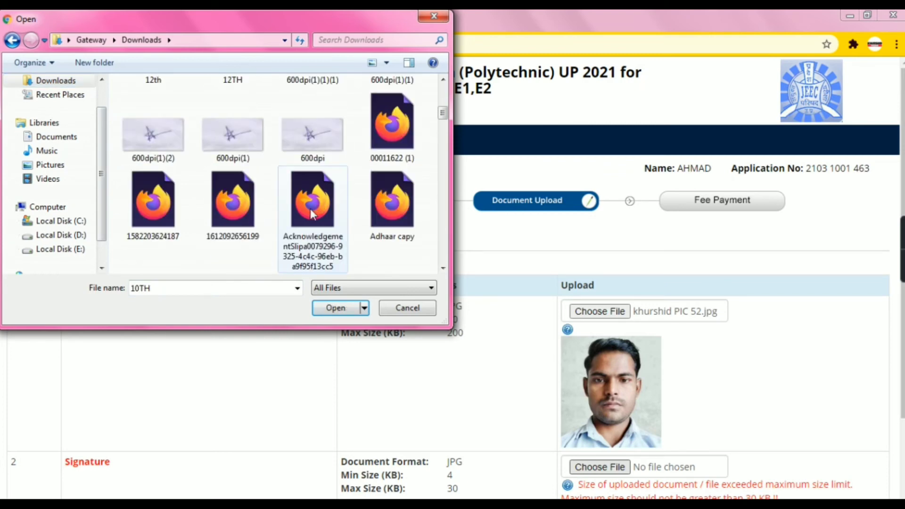
pyautogui.click(241, 138)
pyautogui.rightClick(238, 135)
pyautogui.click(165, 134)
pyautogui.rightClick(166, 134)
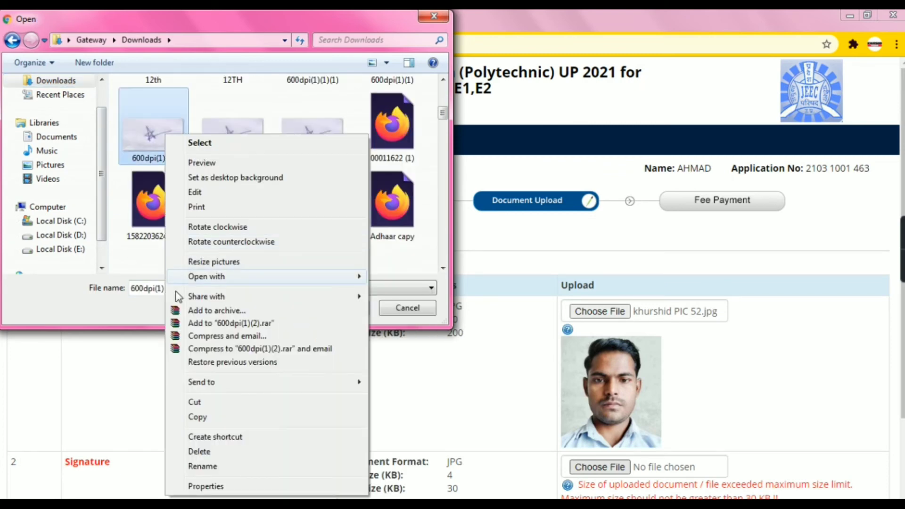
pyautogui.click(216, 488)
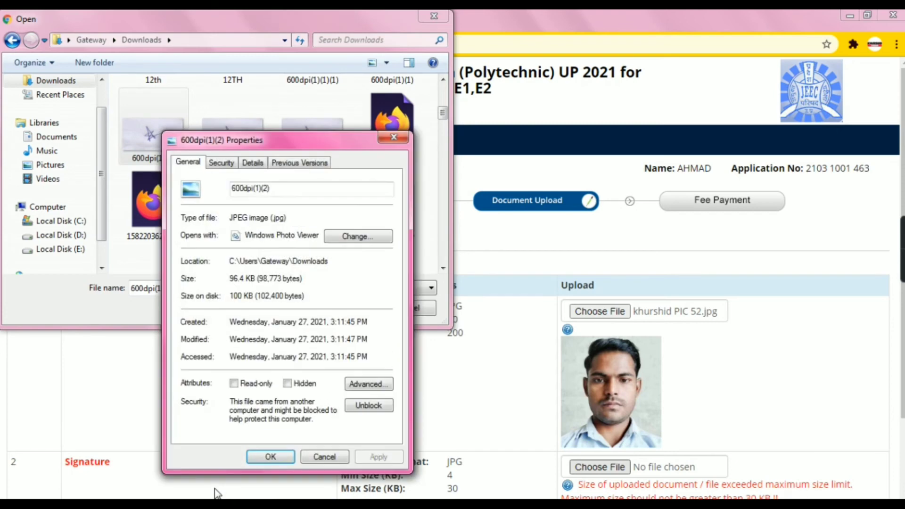
pyautogui.click(278, 457)
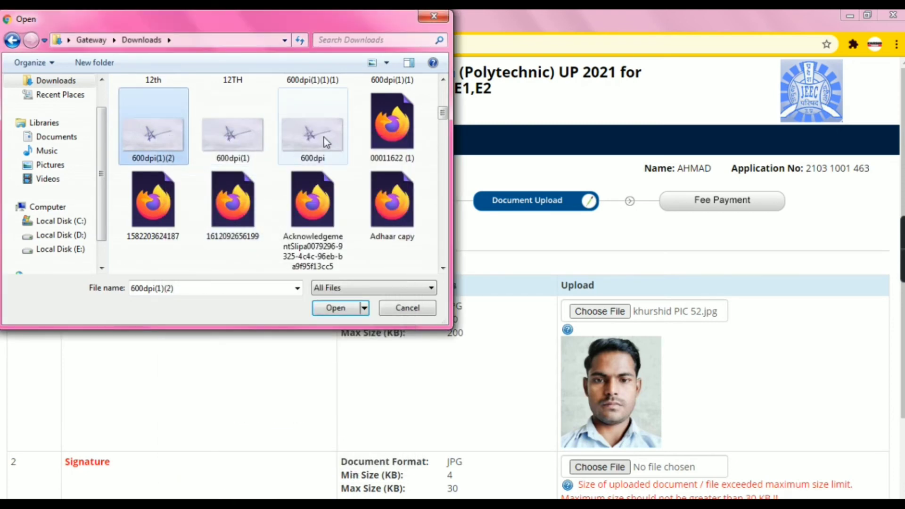
pyautogui.rightClick(324, 137)
pyautogui.click(364, 489)
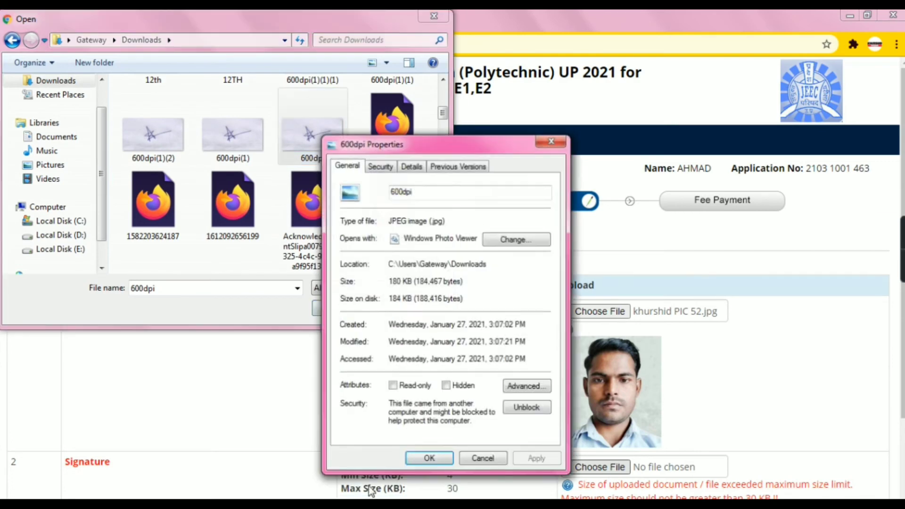
pyautogui.click(434, 463)
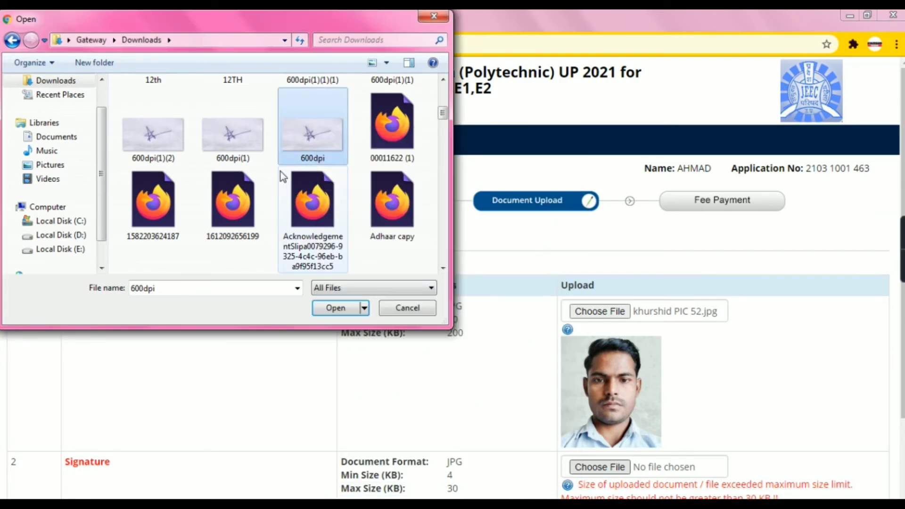
pyautogui.scroll(1, 281, 172)
pyautogui.click(322, 123)
pyautogui.rightClick(321, 124)
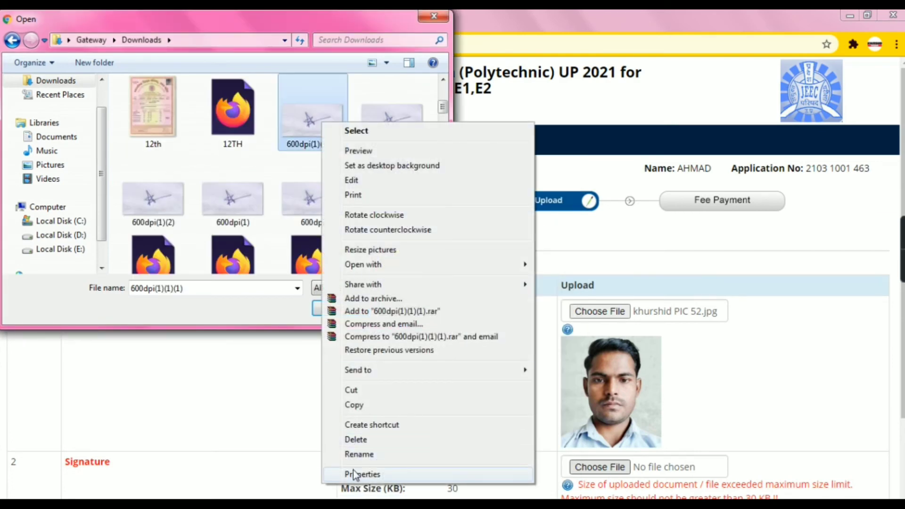
pyautogui.click(356, 474)
pyautogui.click(433, 444)
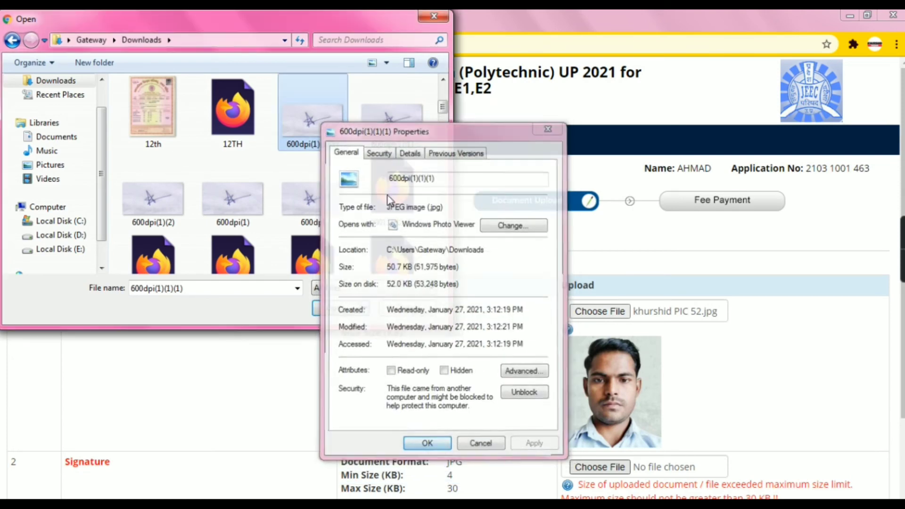
pyautogui.rightClick(378, 108)
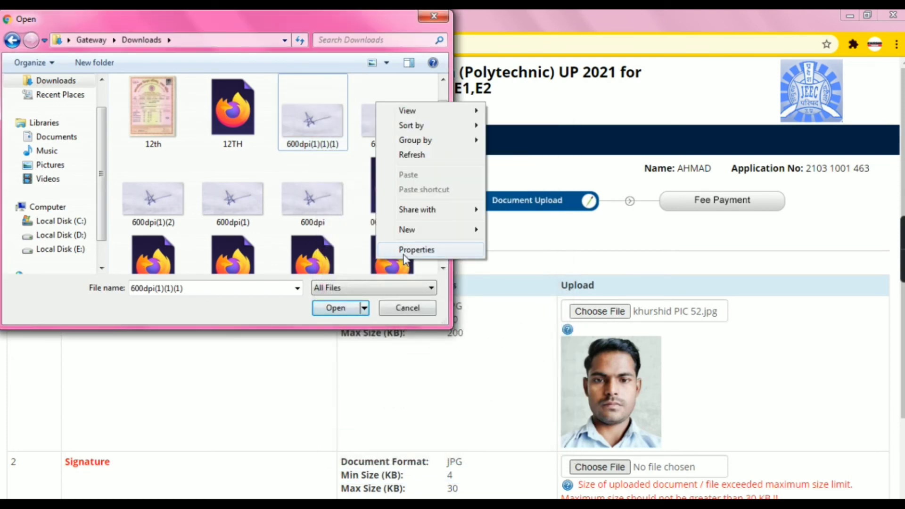
pyautogui.click(404, 253)
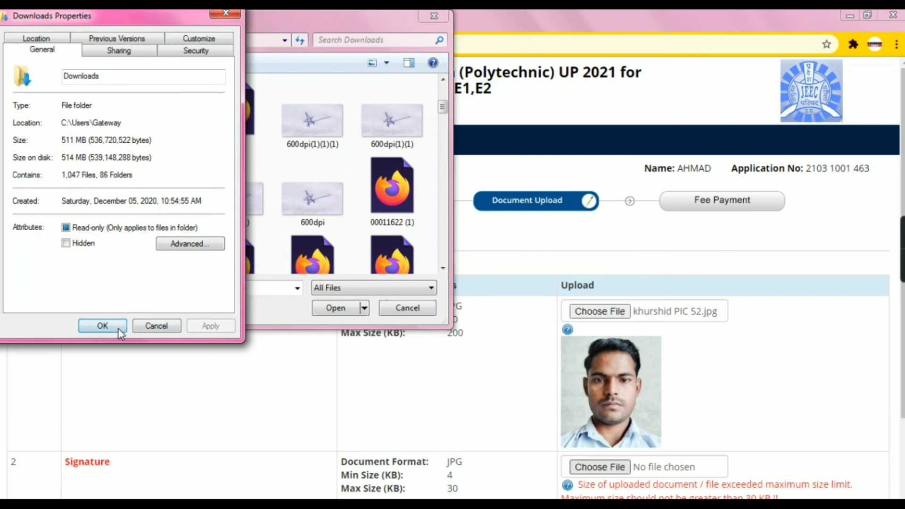
pyautogui.click(117, 329)
# Confirm the signature image is 8.05 KB and attach it to the Signature upload
pyautogui.scroll(-5, 340, 188)
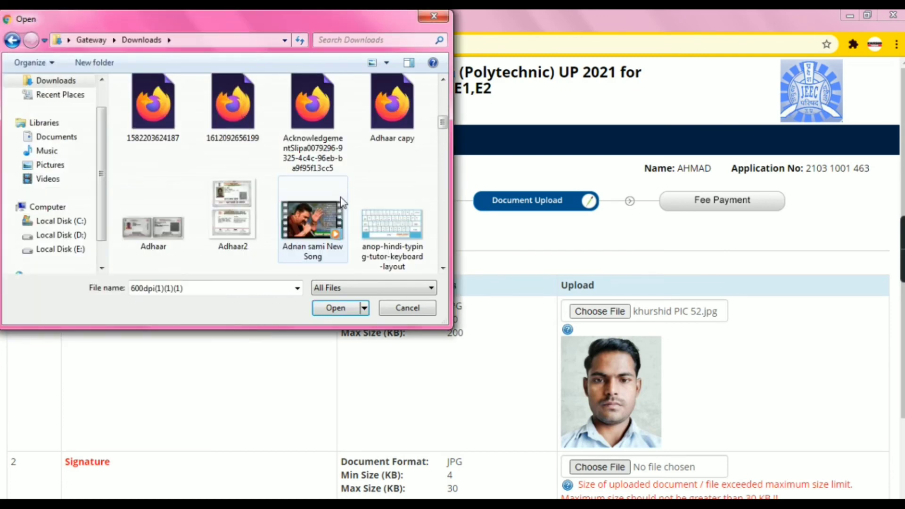
pyautogui.scroll(-10, 196, 191)
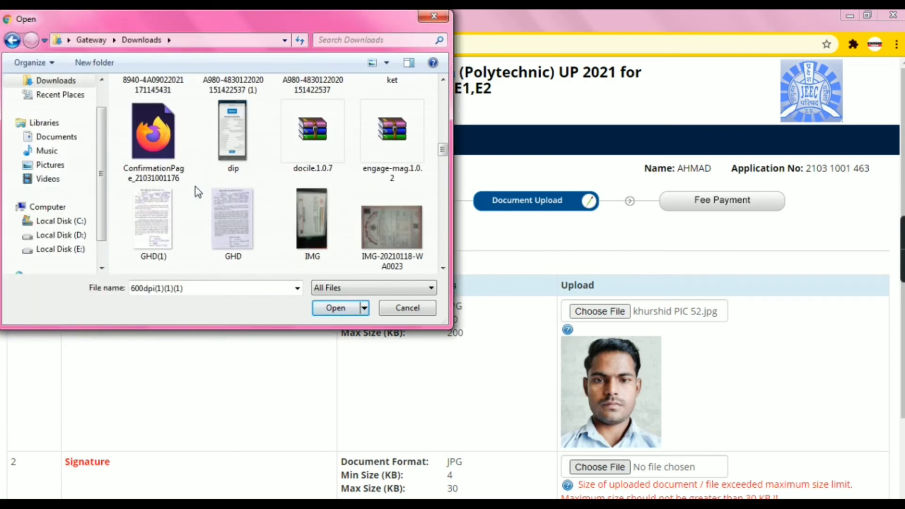
pyautogui.scroll(-8, 198, 191)
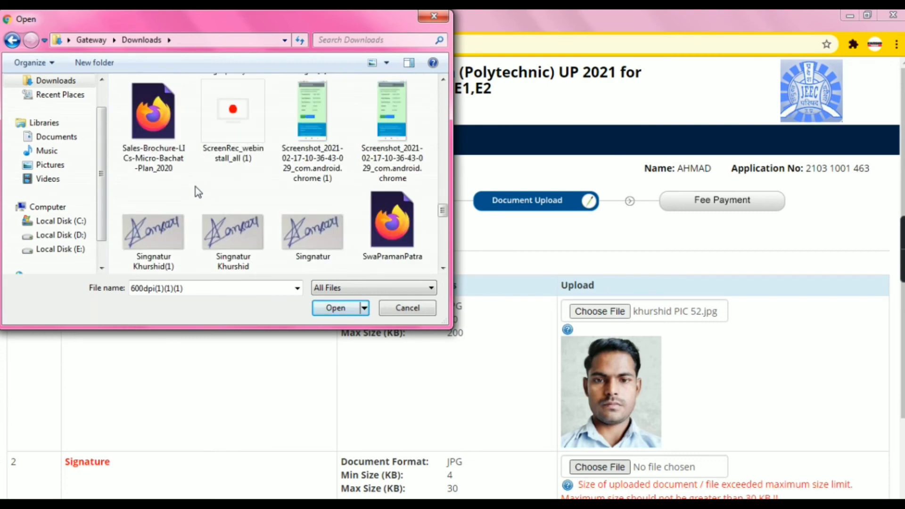
pyautogui.click(234, 240)
pyautogui.rightClick(235, 244)
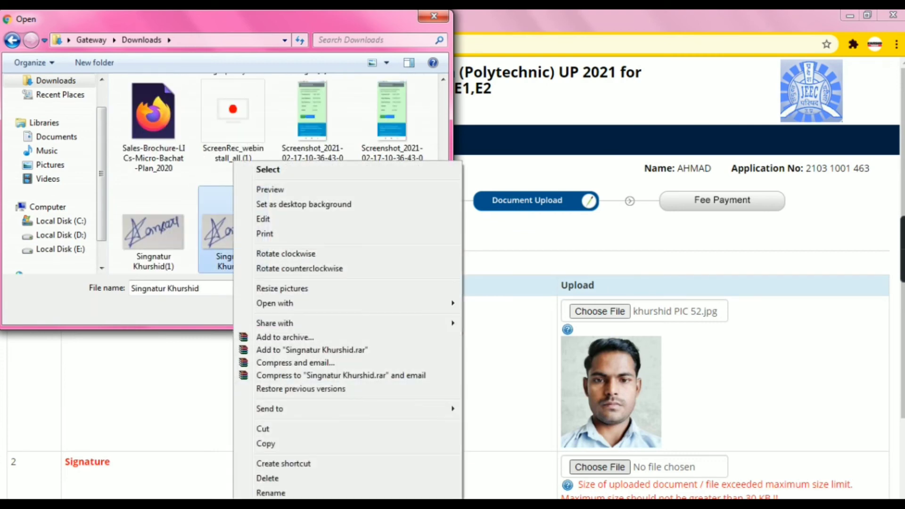
pyautogui.click(272, 508)
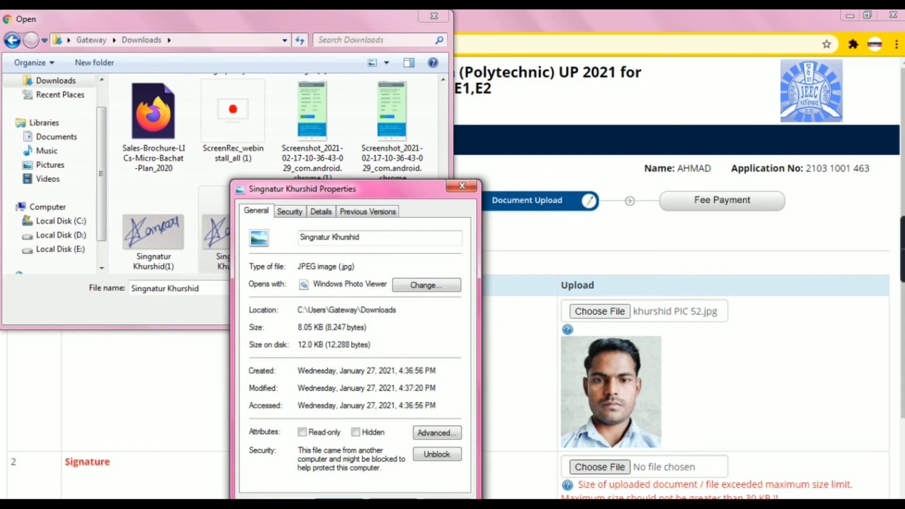
pyautogui.click(349, 505)
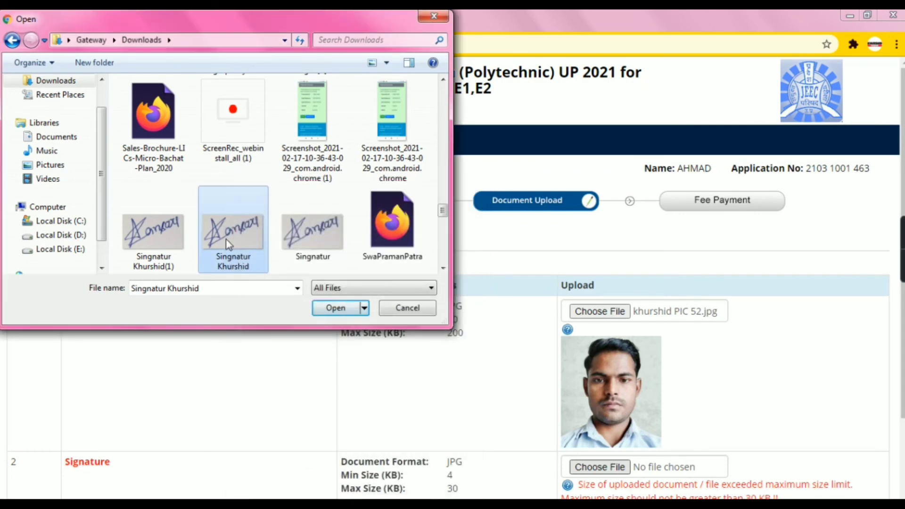
pyautogui.click(337, 310)
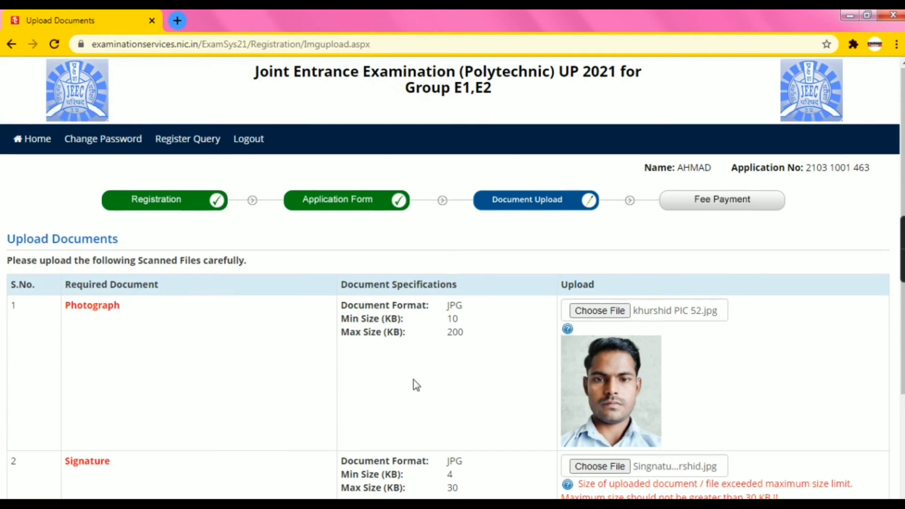
# Submit the uploads for preview and enter the security pin
pyautogui.scroll(-3, 417, 386)
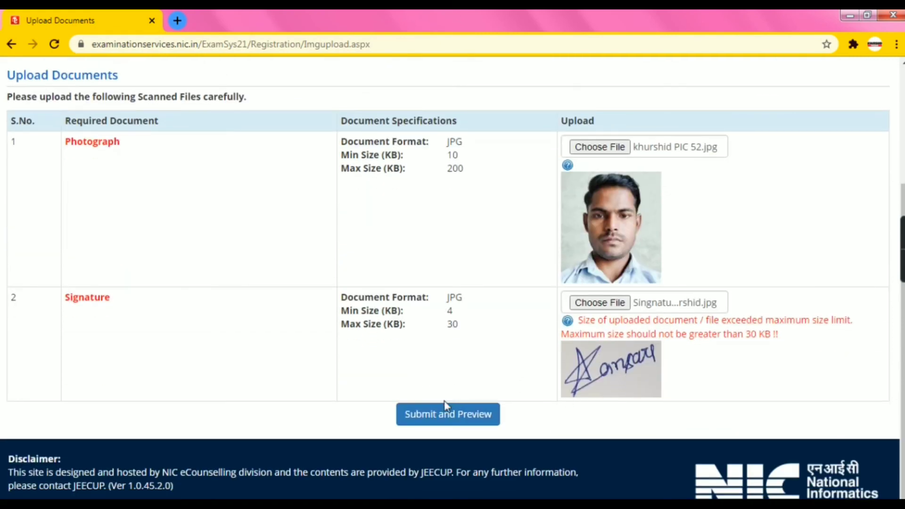
pyautogui.click(446, 416)
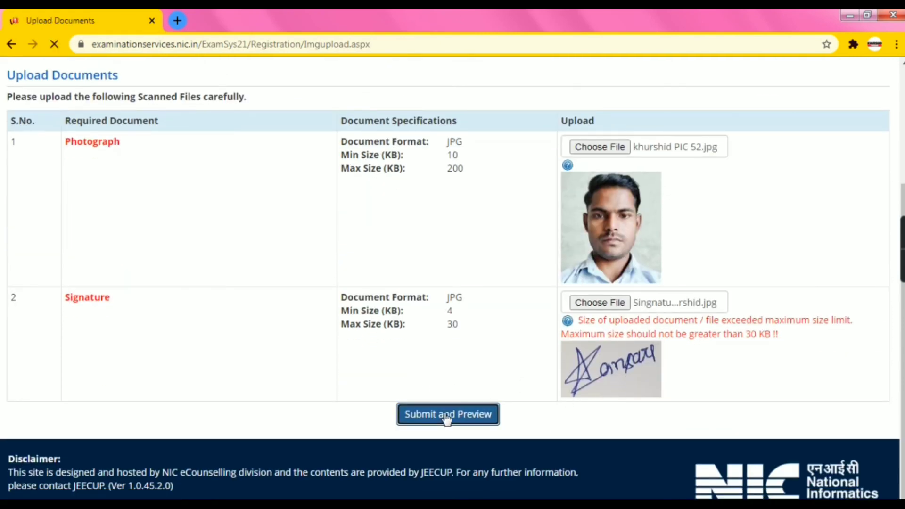
pyautogui.scroll(-5, 461, 236)
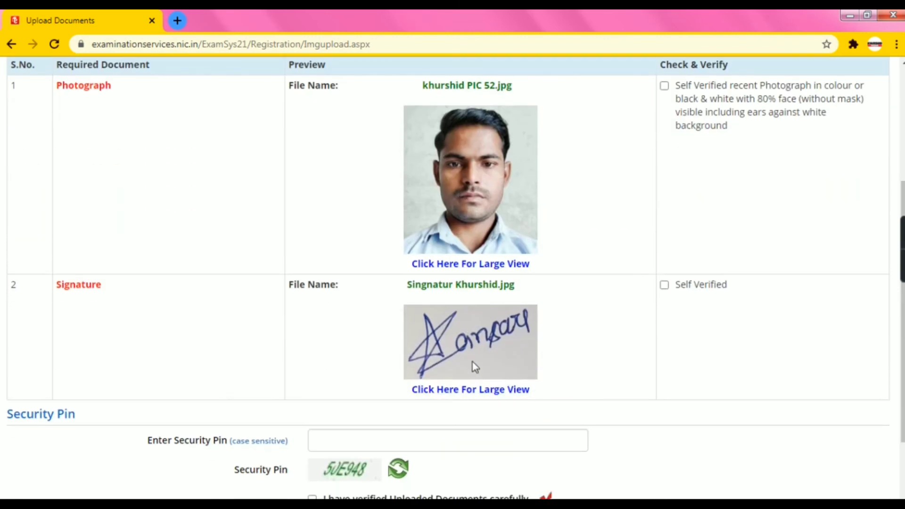
pyautogui.scroll(-3, 373, 448)
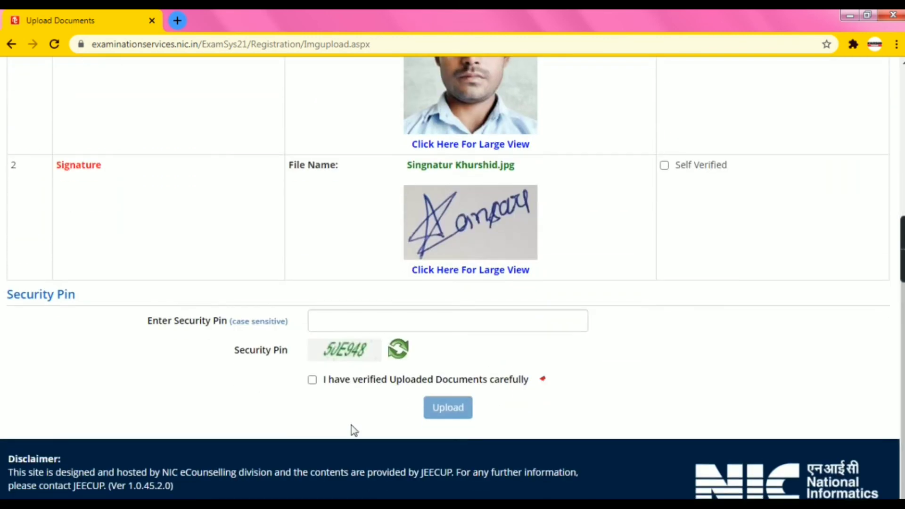
pyautogui.click(343, 324)
pyautogui.write('50')
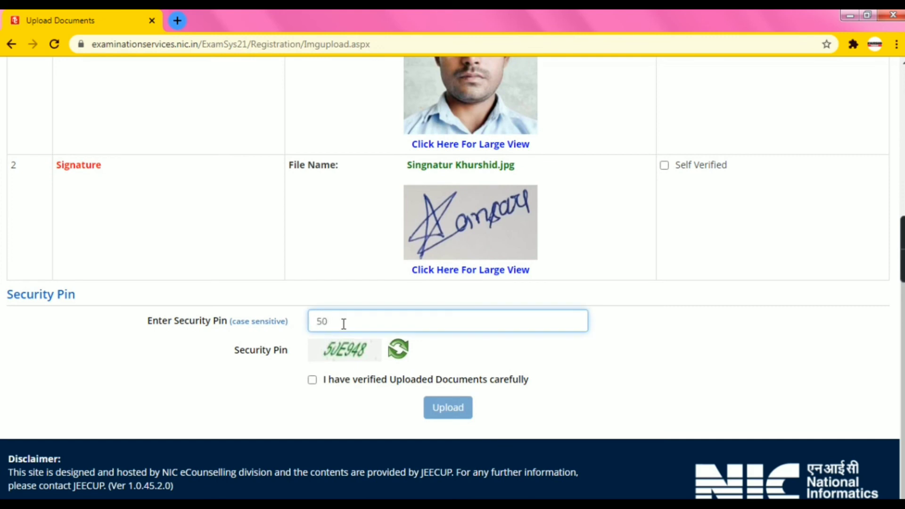
pyautogui.write('E948')
# Tick the verification and Self Verified boxes, upload, and dismiss the success alert
pyautogui.click(312, 380)
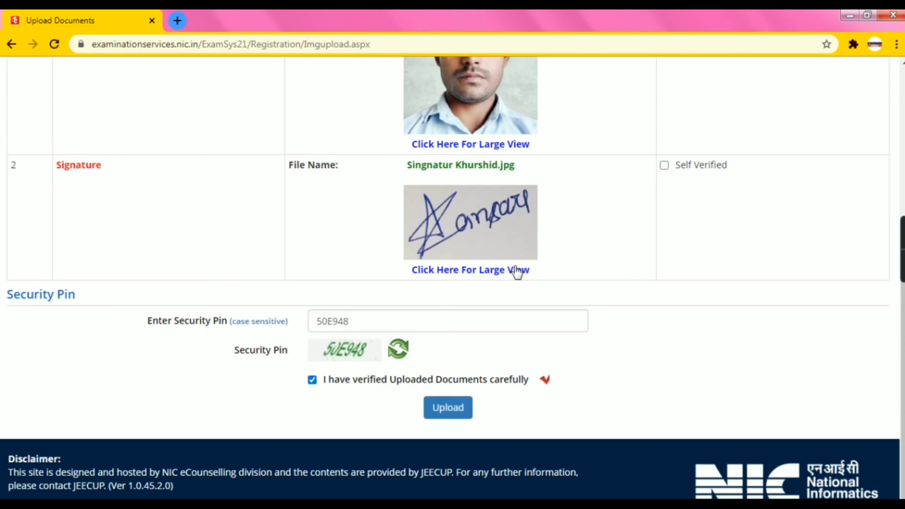
pyautogui.scroll(4, 518, 272)
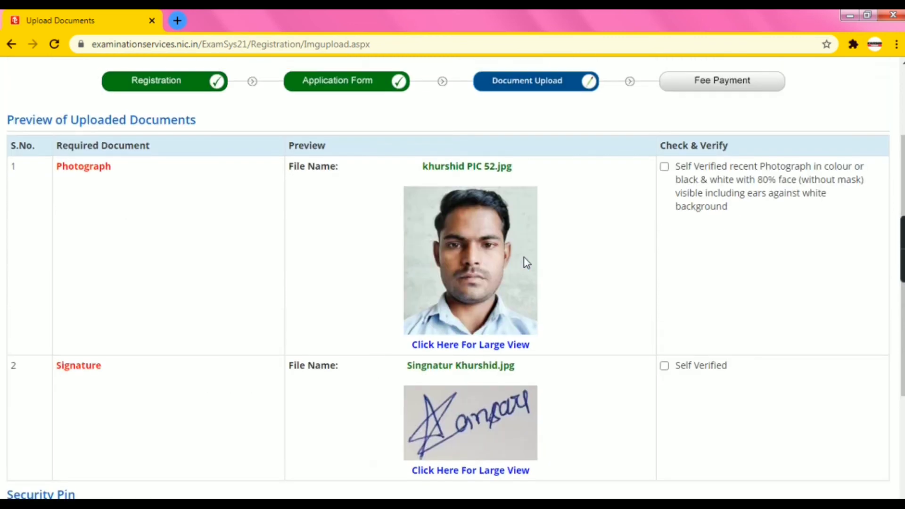
pyautogui.click(664, 167)
pyautogui.scroll(-3, 514, 314)
pyautogui.click(464, 476)
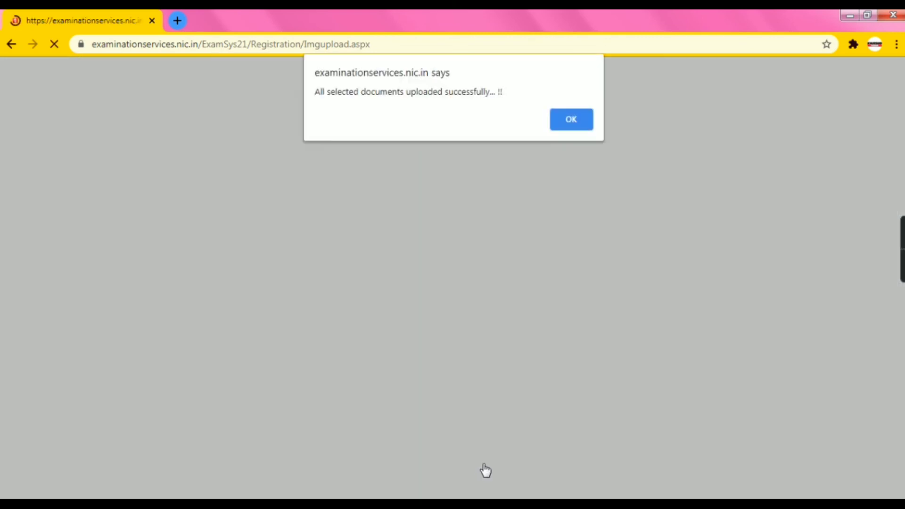
pyautogui.click(573, 116)
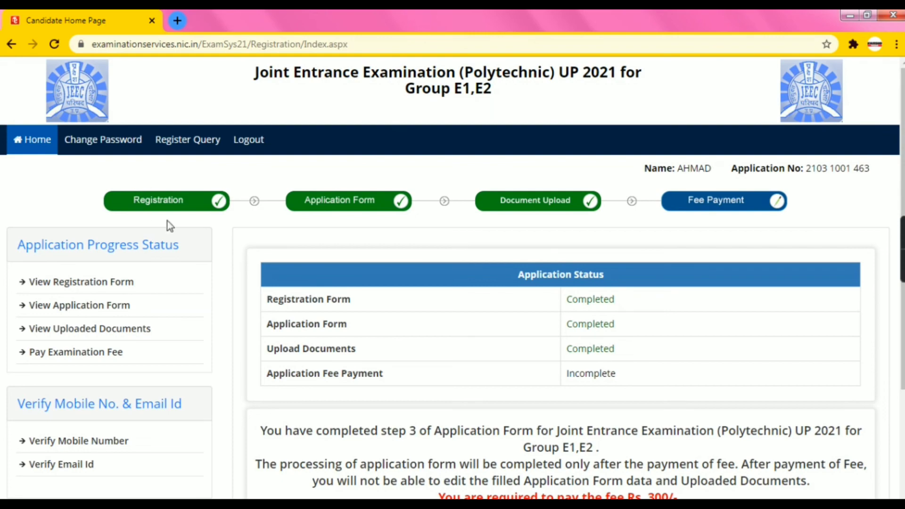
pyautogui.scroll(-4, 456, 308)
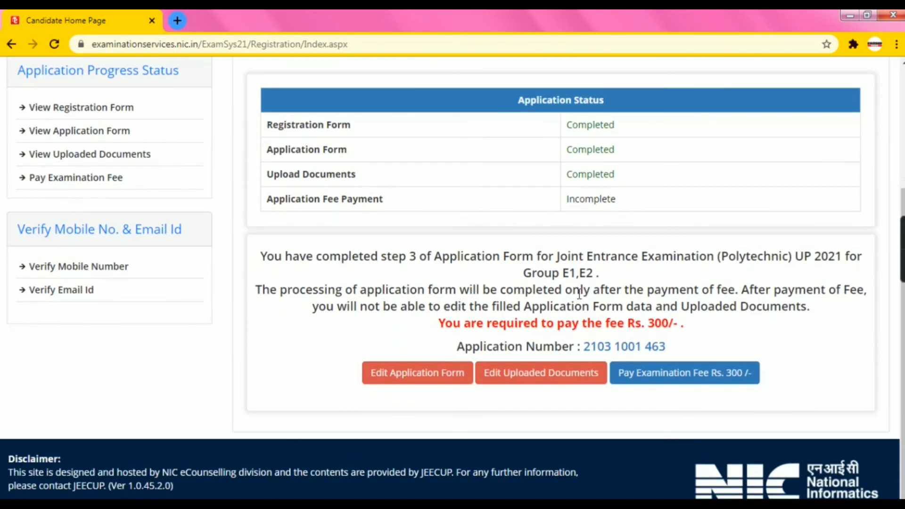
pyautogui.scroll(4, 618, 290)
pyautogui.scroll(-3, 649, 255)
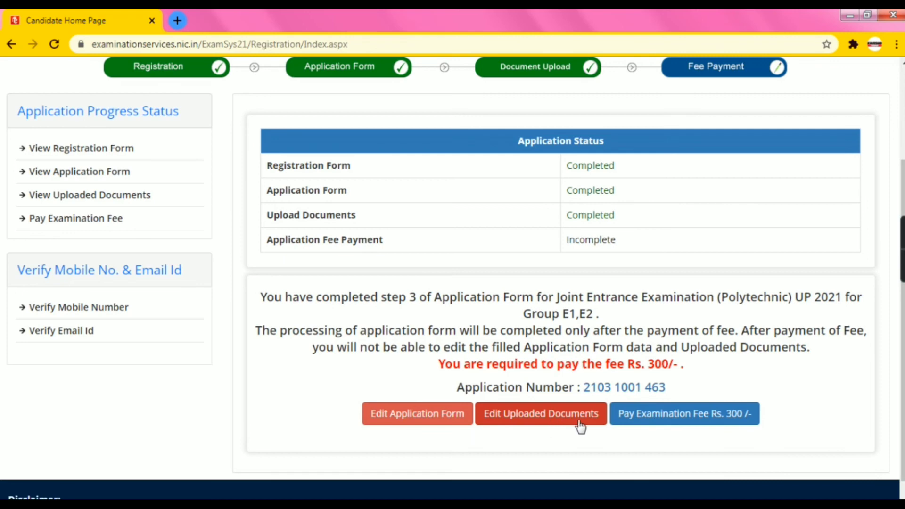
# Pay the Rs. 300 examination fee online through the ICICI Bank Payment Gateway
pyautogui.click(657, 422)
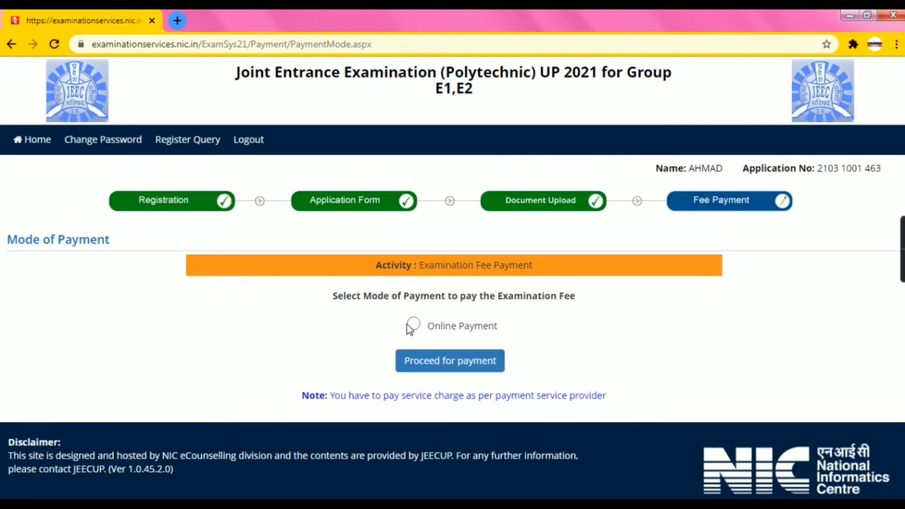
pyautogui.click(412, 327)
pyautogui.click(433, 364)
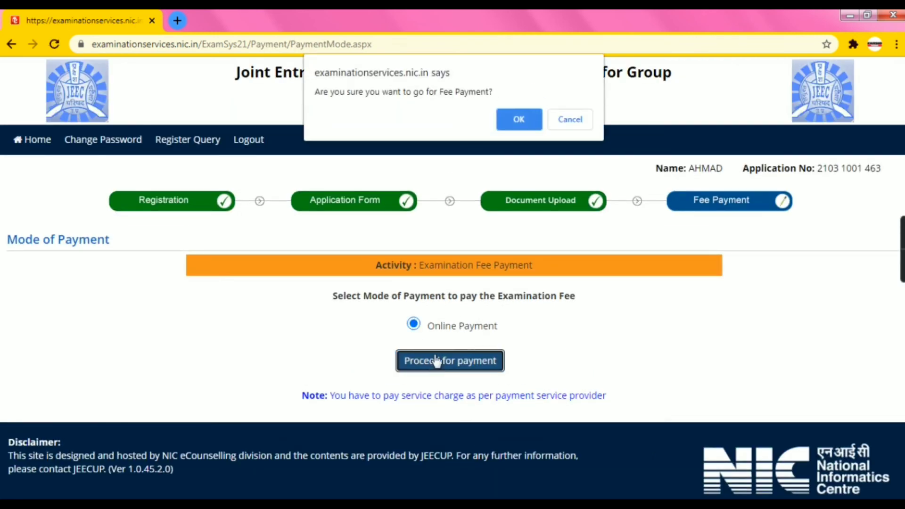
pyautogui.click(521, 119)
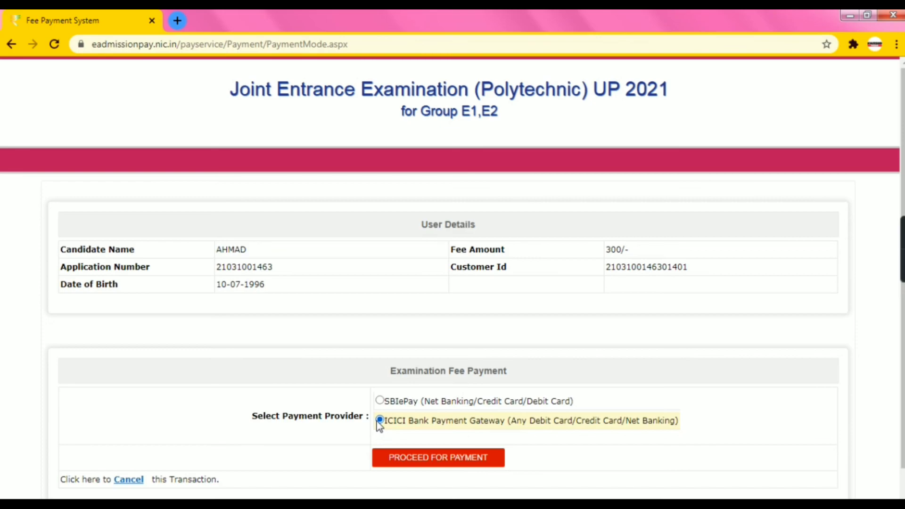
pyautogui.click(391, 454)
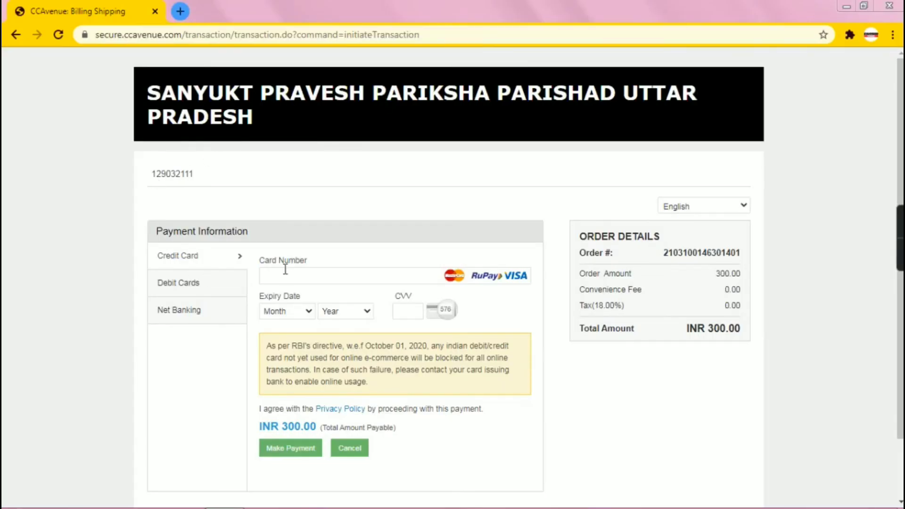
# Try the Debit Cards option, checking the card number and expiry month and year fields
pyautogui.click(184, 265)
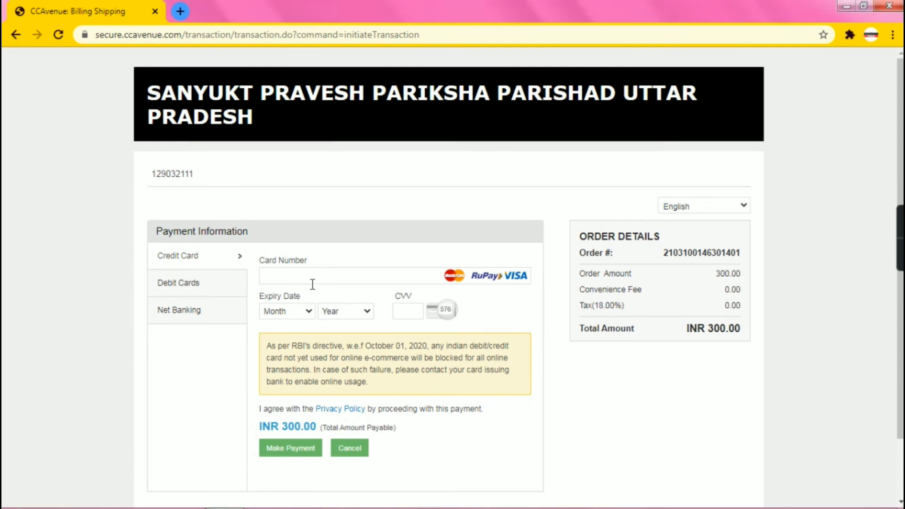
pyautogui.click(191, 286)
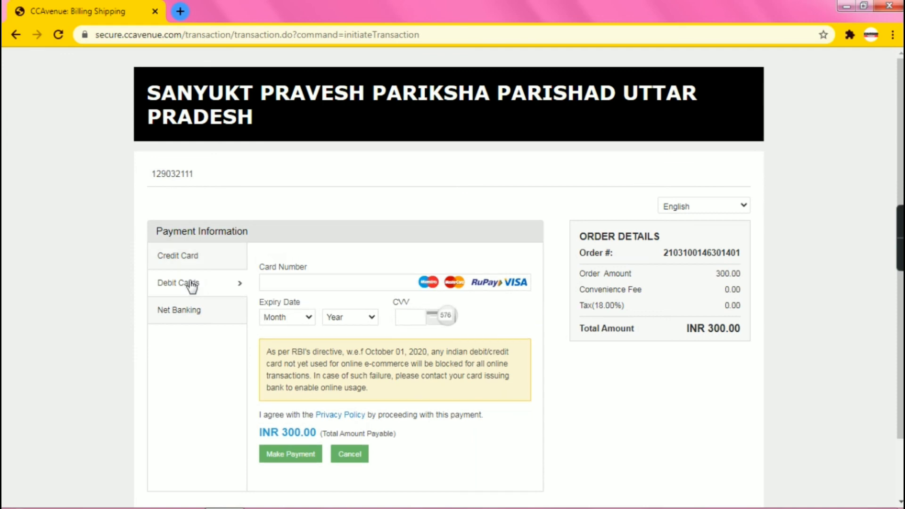
pyautogui.click(324, 282)
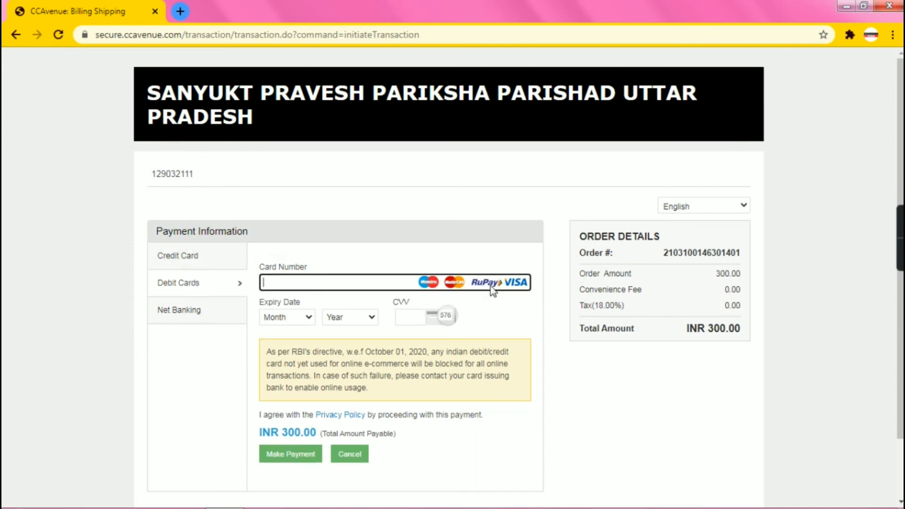
pyautogui.click(307, 316)
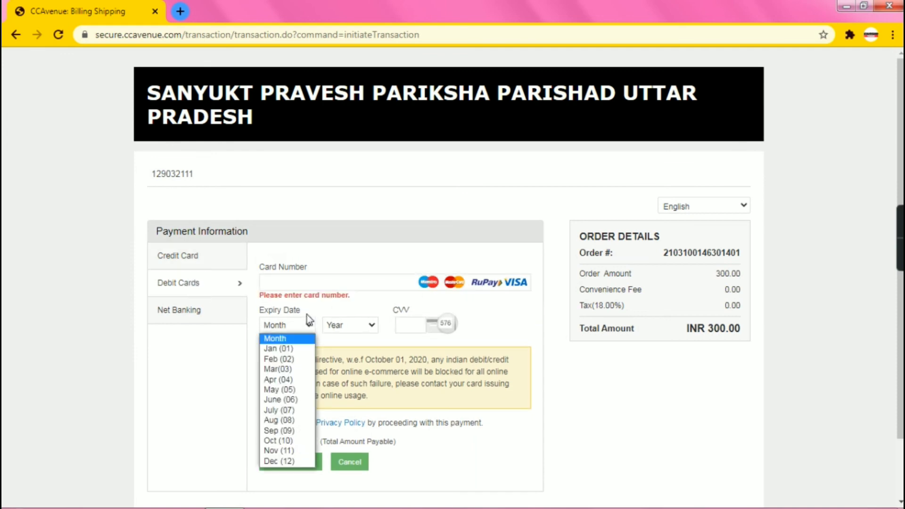
pyautogui.click(339, 322)
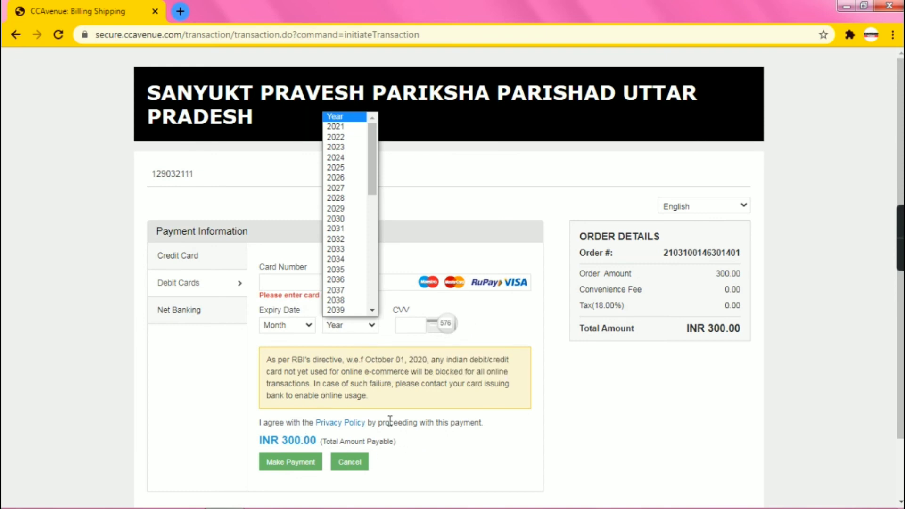
pyautogui.click(178, 312)
# Switch to Net Banking, pick a bank from All Other Banks, and submit the INR 309.44 payment
pyautogui.click(177, 311)
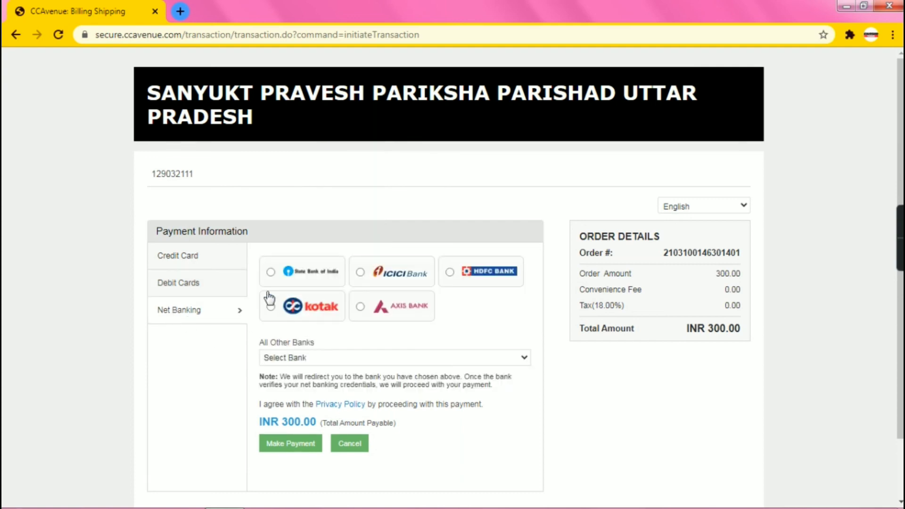
pyautogui.click(306, 359)
pyautogui.scroll(-9, 315, 325)
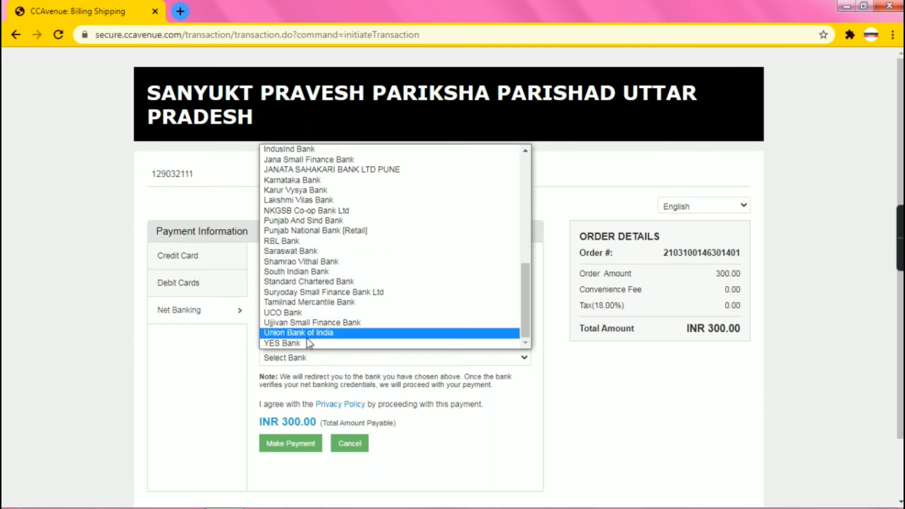
pyautogui.scroll(10, 312, 326)
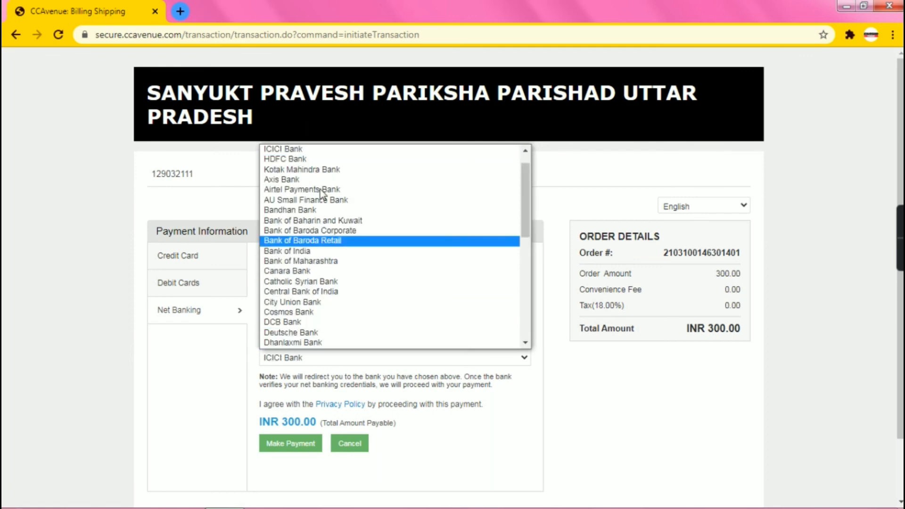
pyautogui.scroll(-2, 321, 184)
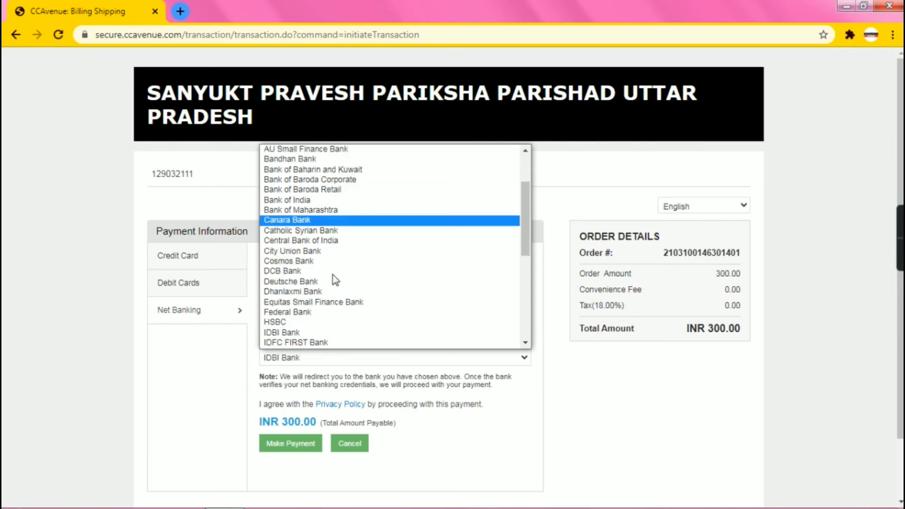
pyautogui.click(330, 345)
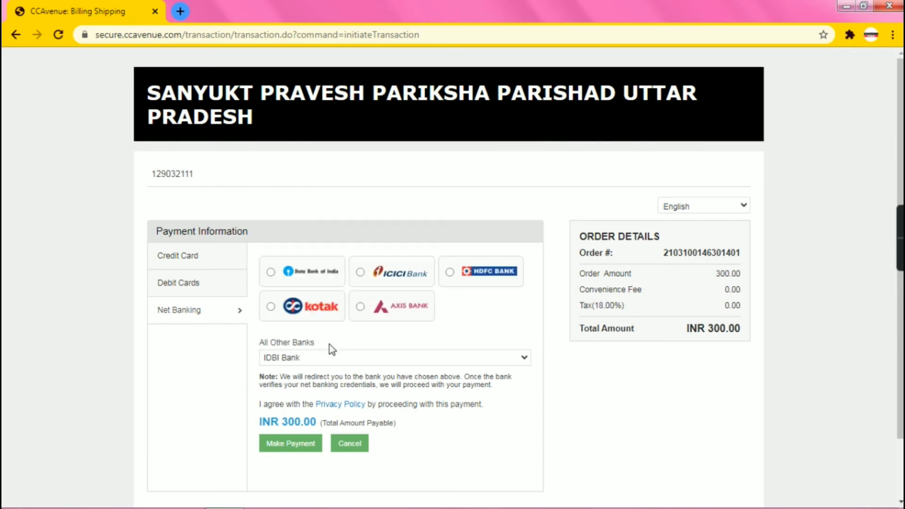
pyautogui.click(319, 446)
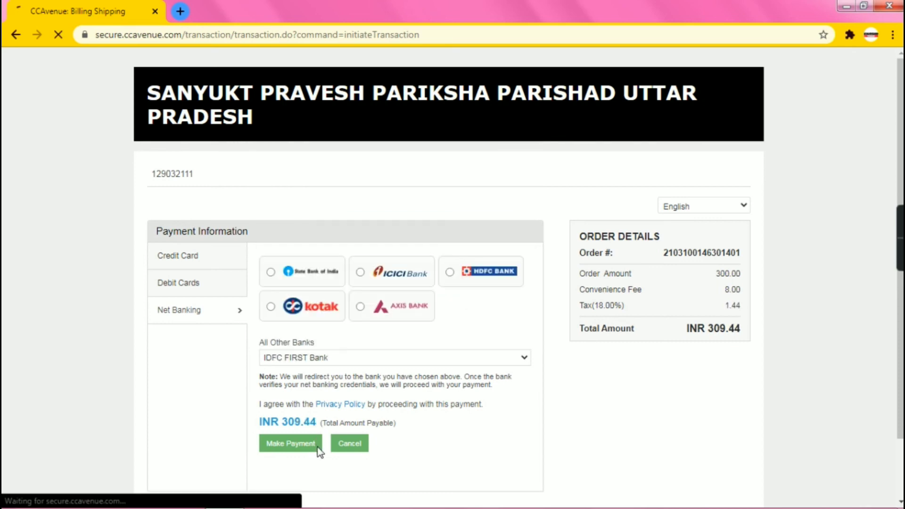